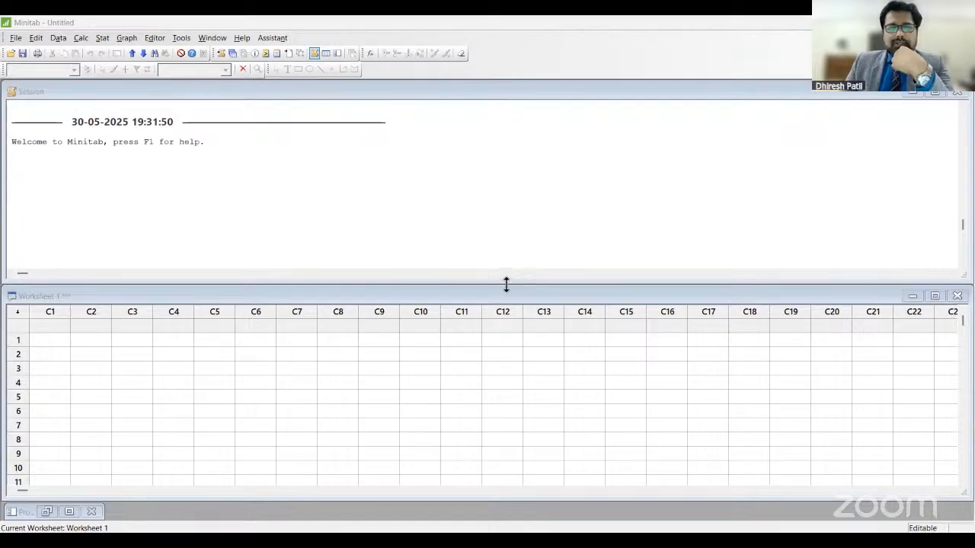
# Enlarge the worksheet window upwards so that it shows more data rows beneath the session output
pyautogui.moveTo(506, 284); pyautogui.dragTo(516, 191)
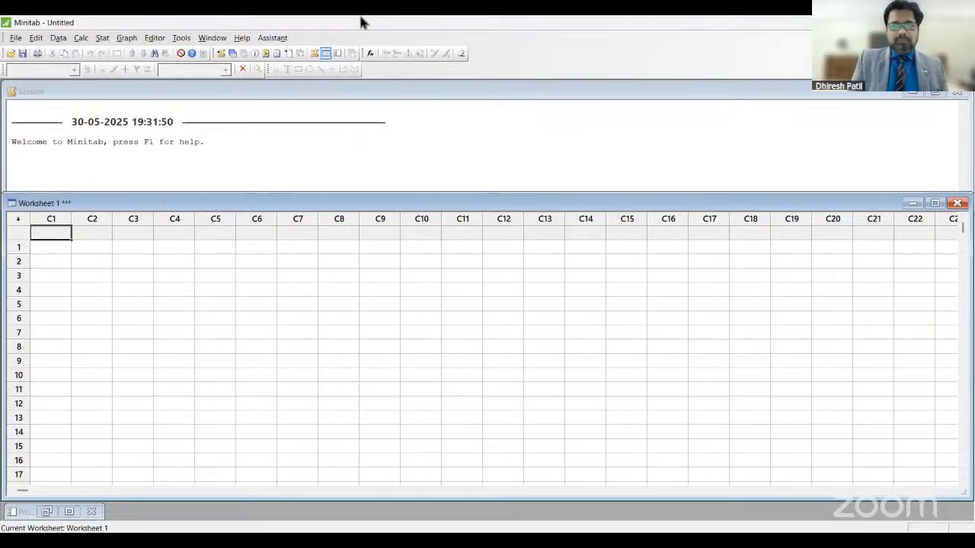
# Annotate the menu area with a freehand arrow and the handwritten label "Menu Bar"
pyautogui.click(466, 64)
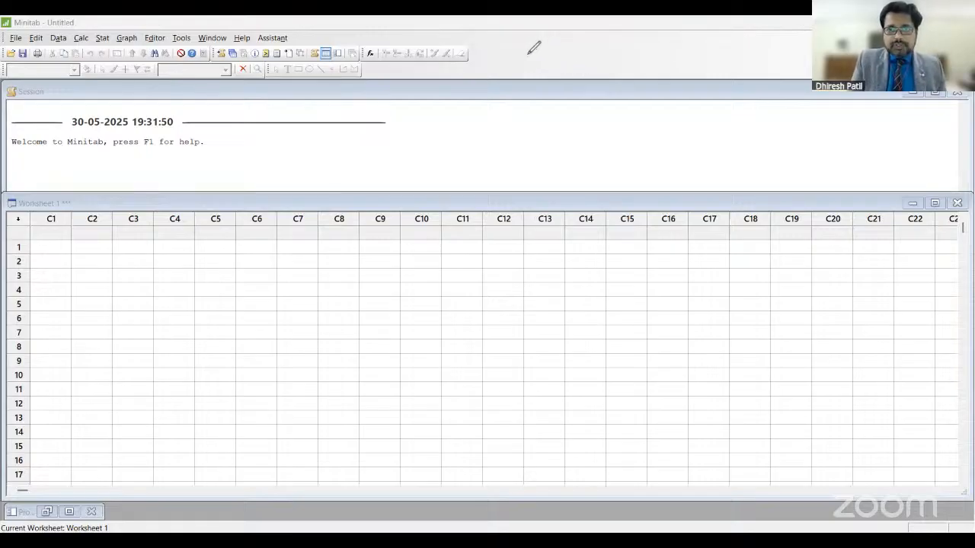
pyautogui.moveTo(523, 55); pyautogui.dragTo(668, 50)
pyautogui.moveTo(537, 44)
pyautogui.mouseDown()
pyautogui.moveTo(541, 64)
pyautogui.moveTo(541, 44)
pyautogui.mouseUp()
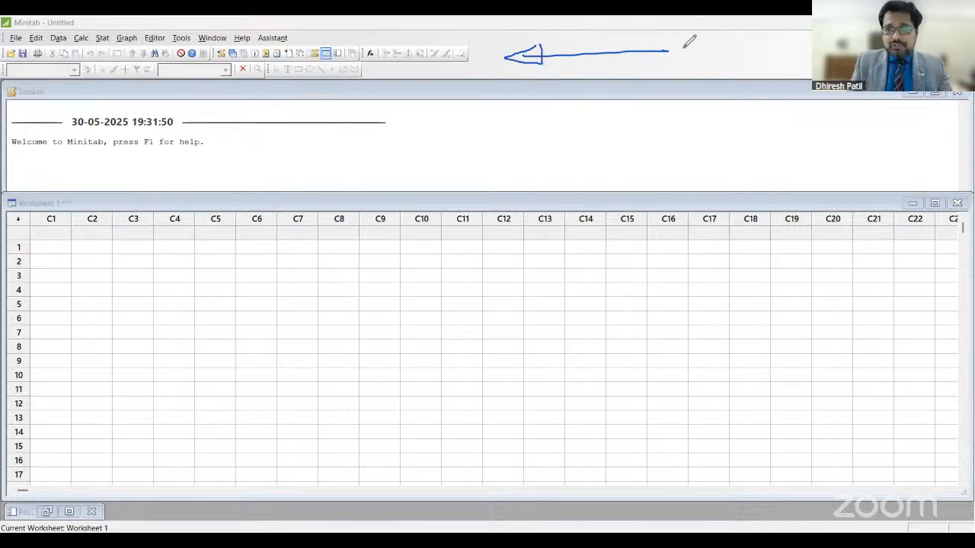
pyautogui.moveTo(683, 43)
pyautogui.mouseDown()
pyautogui.moveTo(757, 49)
pyautogui.moveTo(788, 37)
pyautogui.moveTo(808, 49)
pyautogui.mouseUp()
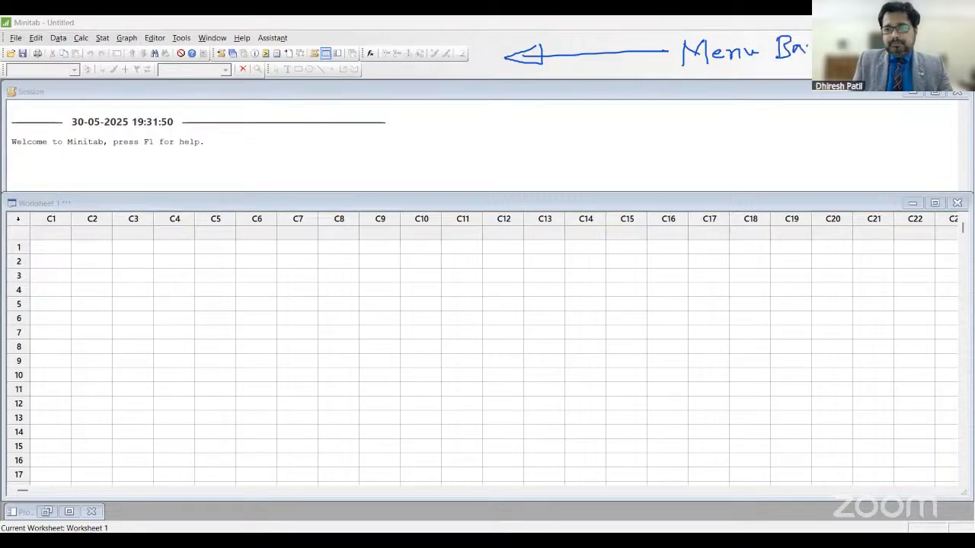
# Annotate the session area with a freehand arrow and the handwritten label "Sessions Window"
pyautogui.moveTo(512, 136)
pyautogui.mouseDown()
pyautogui.moveTo(439, 144)
pyautogui.moveTo(448, 141)
pyautogui.mouseUp()
pyautogui.moveTo(550, 114)
pyautogui.mouseDown()
pyautogui.moveTo(541, 134)
pyautogui.moveTo(592, 114)
pyautogui.moveTo(581, 134)
pyautogui.moveTo(644, 120)
pyautogui.moveTo(647, 128)
pyautogui.mouseUp()
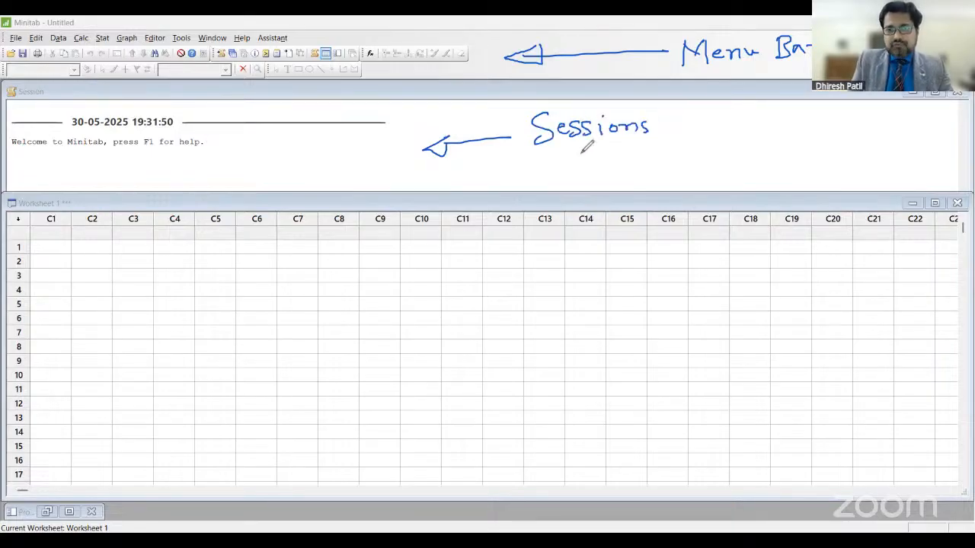
pyautogui.moveTo(582, 140)
pyautogui.mouseDown()
pyautogui.moveTo(602, 160)
pyautogui.moveTo(681, 139)
pyautogui.moveTo(688, 150)
pyautogui.mouseUp()
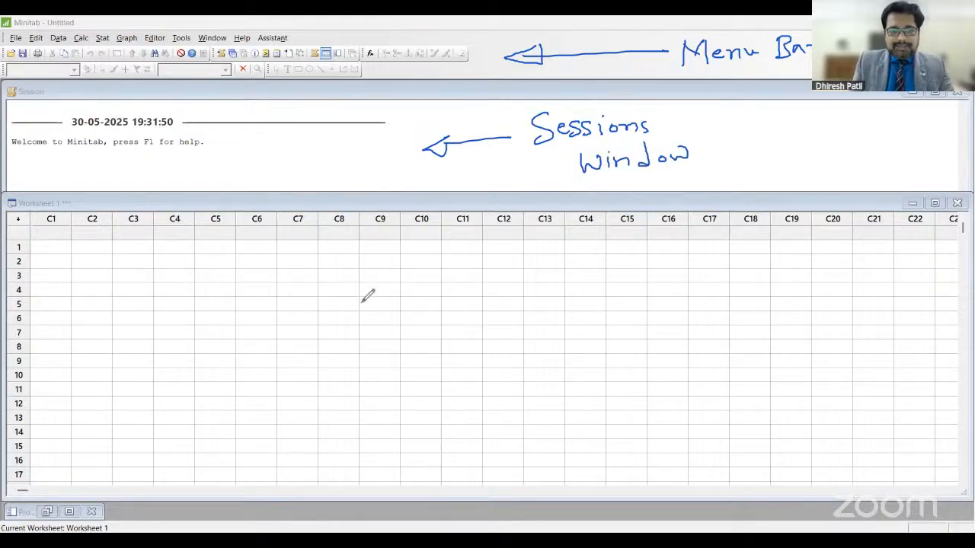
# Write "Worksheet (Data)" by hand across the empty worksheet grid and underline the word Worksheet twice
pyautogui.moveTo(364, 270)
pyautogui.mouseDown()
pyautogui.moveTo(411, 298)
pyautogui.moveTo(472, 277)
pyautogui.moveTo(495, 293)
pyautogui.moveTo(518, 290)
pyautogui.moveTo(538, 269)
pyautogui.moveTo(556, 280)
pyautogui.mouseUp()
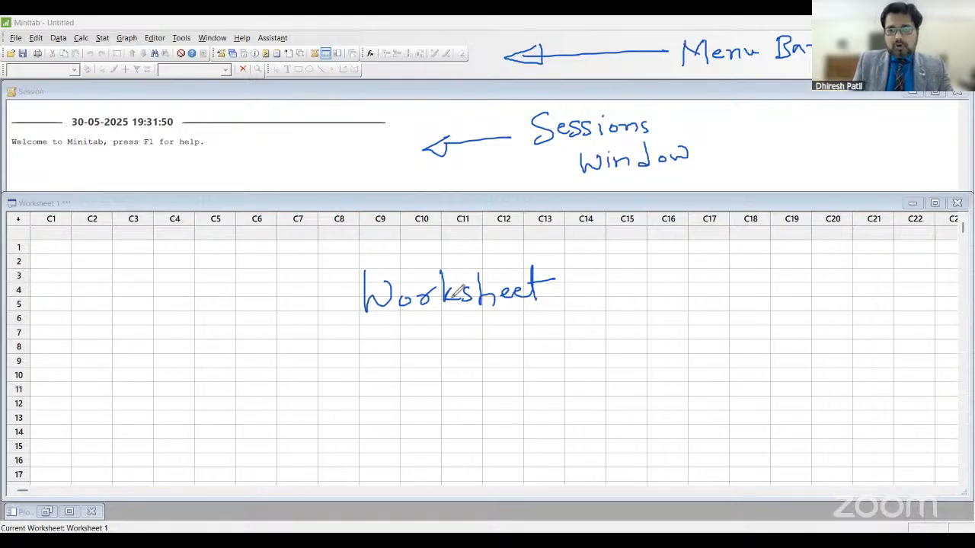
pyautogui.moveTo(381, 330); pyautogui.dragTo(573, 313)
pyautogui.moveTo(433, 329); pyautogui.dragTo(602, 309)
pyautogui.moveTo(606, 254)
pyautogui.mouseDown()
pyautogui.moveTo(603, 304)
pyautogui.moveTo(618, 297)
pyautogui.mouseUp()
pyautogui.moveTo(644, 294)
pyautogui.mouseDown()
pyautogui.moveTo(651, 283)
pyautogui.moveTo(699, 284)
pyautogui.moveTo(690, 311)
pyautogui.mouseUp()
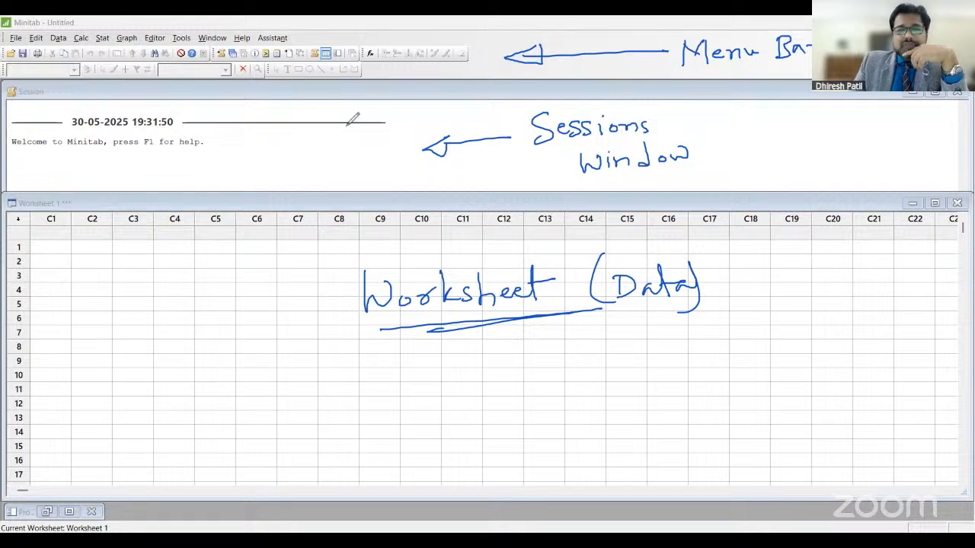
# Handwrite "Statistical Analysis" in the session area, circle Stat, Graph and Help, and draw an arrow to Calc
pyautogui.moveTo(251, 128)
pyautogui.mouseDown()
pyautogui.moveTo(270, 138)
pyautogui.moveTo(293, 125)
pyautogui.moveTo(329, 133)
pyautogui.moveTo(337, 120)
pyautogui.moveTo(344, 143)
pyautogui.mouseUp()
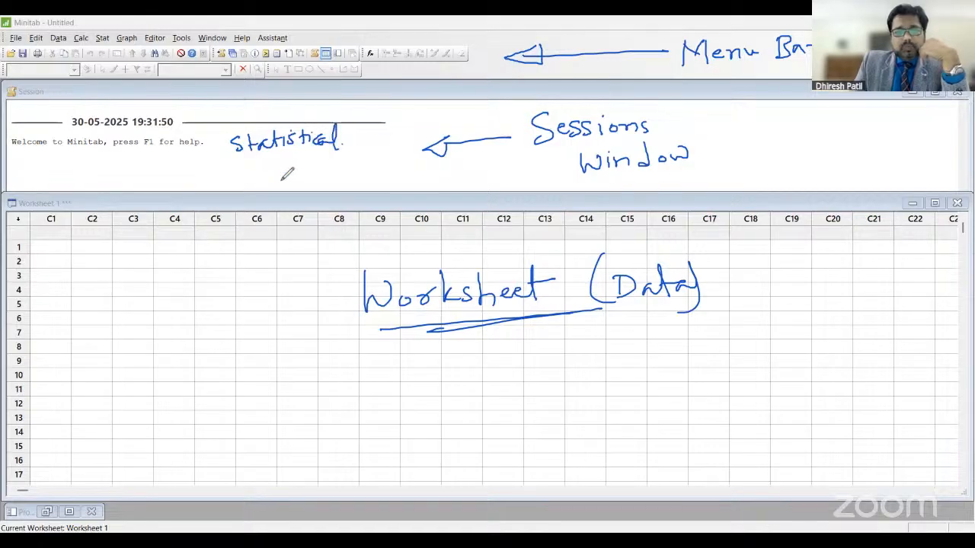
pyautogui.moveTo(274, 180)
pyautogui.mouseDown()
pyautogui.moveTo(337, 169)
pyautogui.moveTo(371, 146)
pyautogui.moveTo(379, 157)
pyautogui.mouseUp()
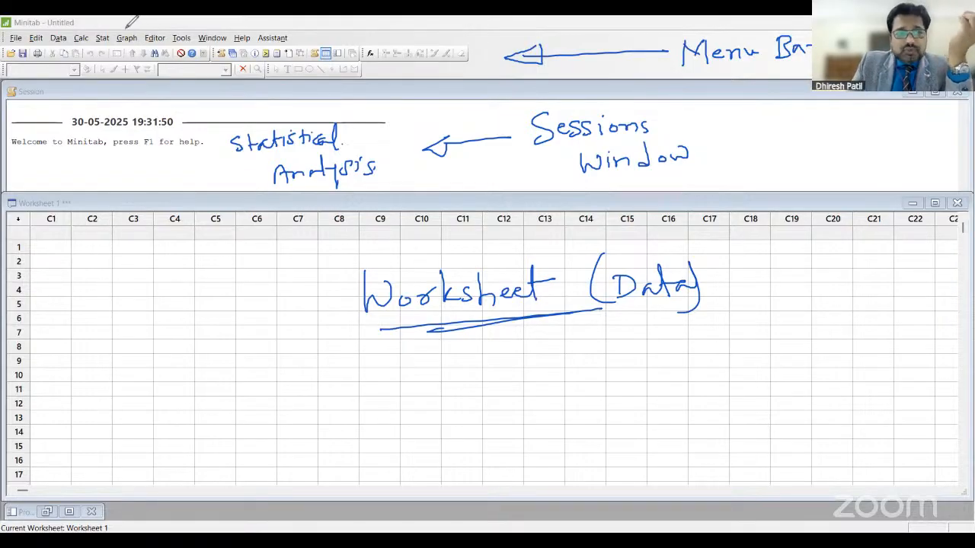
pyautogui.moveTo(139, 25)
pyautogui.mouseDown()
pyautogui.moveTo(113, 19)
pyautogui.moveTo(90, 30)
pyautogui.moveTo(109, 47)
pyautogui.moveTo(131, 45)
pyautogui.moveTo(145, 23)
pyautogui.moveTo(92, 29)
pyautogui.moveTo(107, 46)
pyautogui.mouseUp()
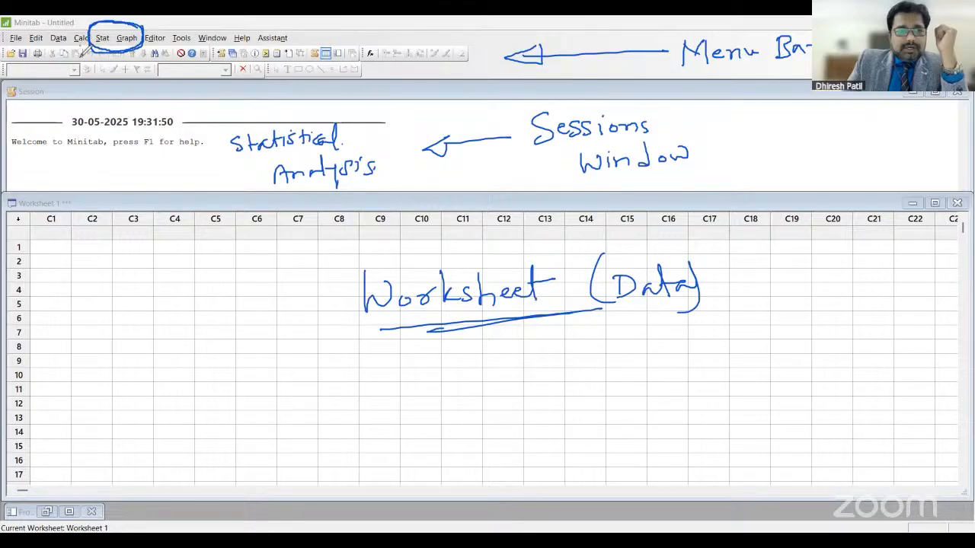
pyautogui.moveTo(81, 69); pyautogui.dragTo(84, 50)
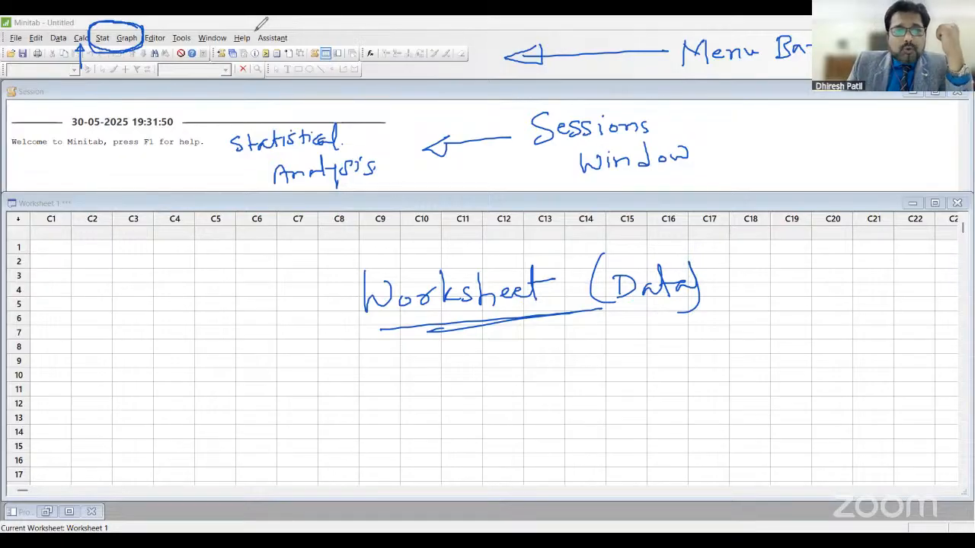
pyautogui.moveTo(258, 28)
pyautogui.mouseDown()
pyautogui.moveTo(228, 33)
pyautogui.moveTo(250, 50)
pyautogui.moveTo(267, 27)
pyautogui.mouseUp()
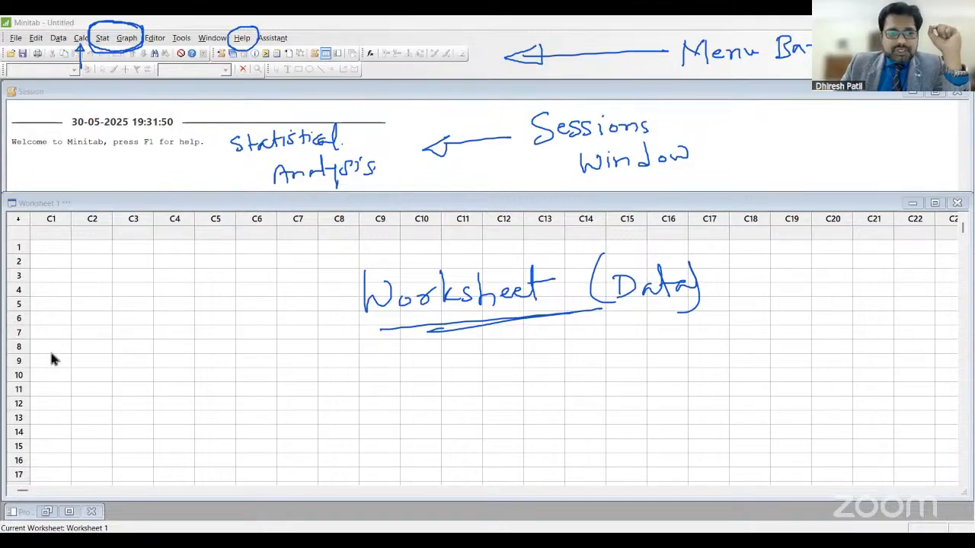
# Switch to the OTIF Sample workbook in Excel and select row 1, which holds the Data header
pyautogui.click(137, 397)
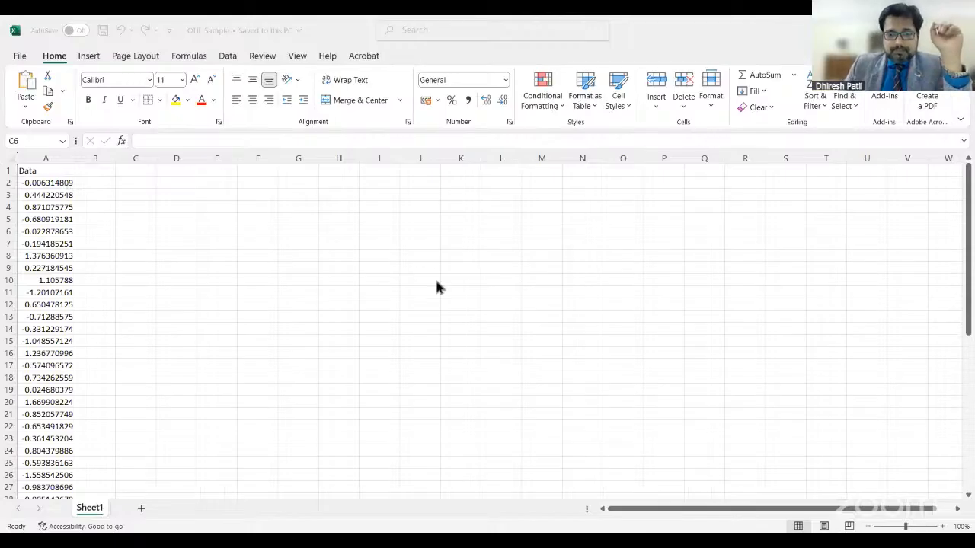
pyautogui.click(7, 174)
pyautogui.click(7, 171)
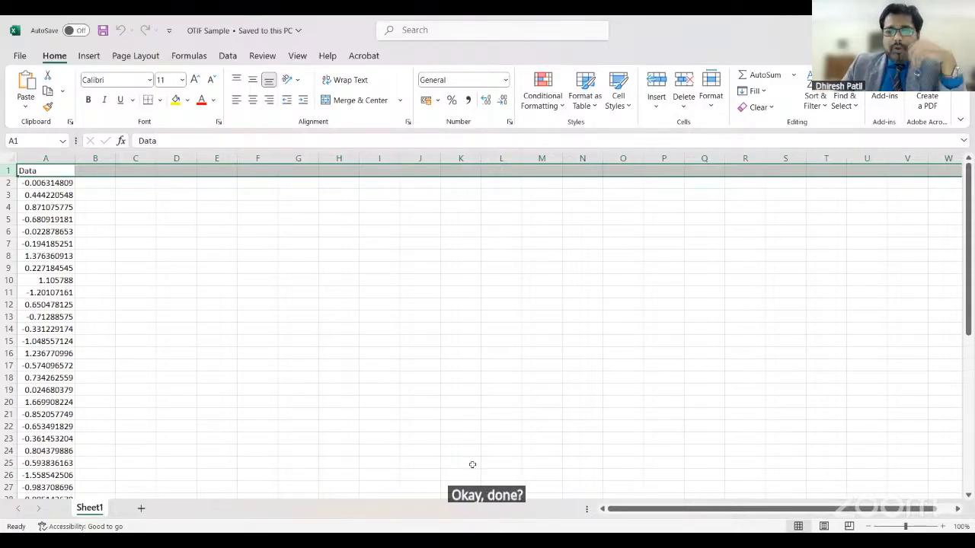
# Return to Minitab and open the Excel file OTIF Sample from the Desktop as a worksheet
pyautogui.hotkey('alt', 'Tab')
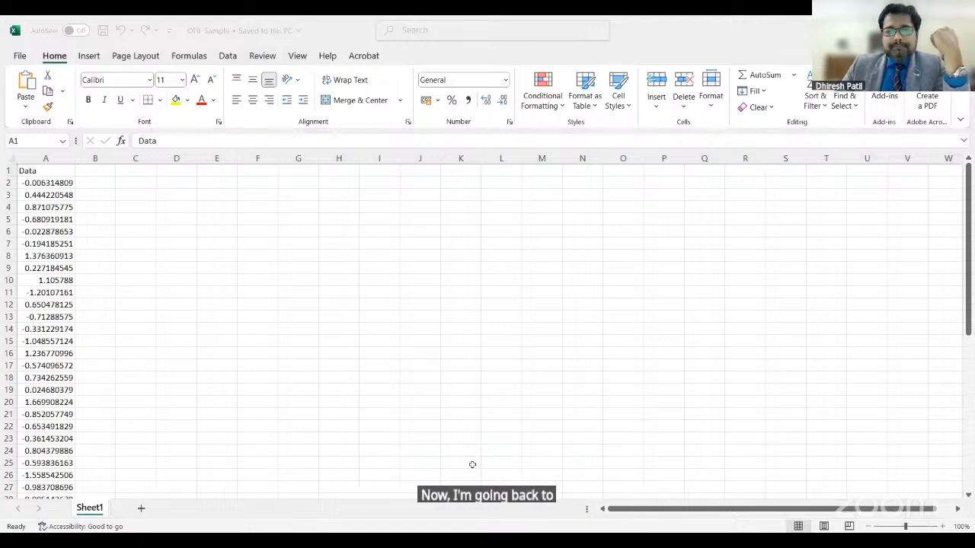
pyautogui.hotkey('alt', 'Tab')
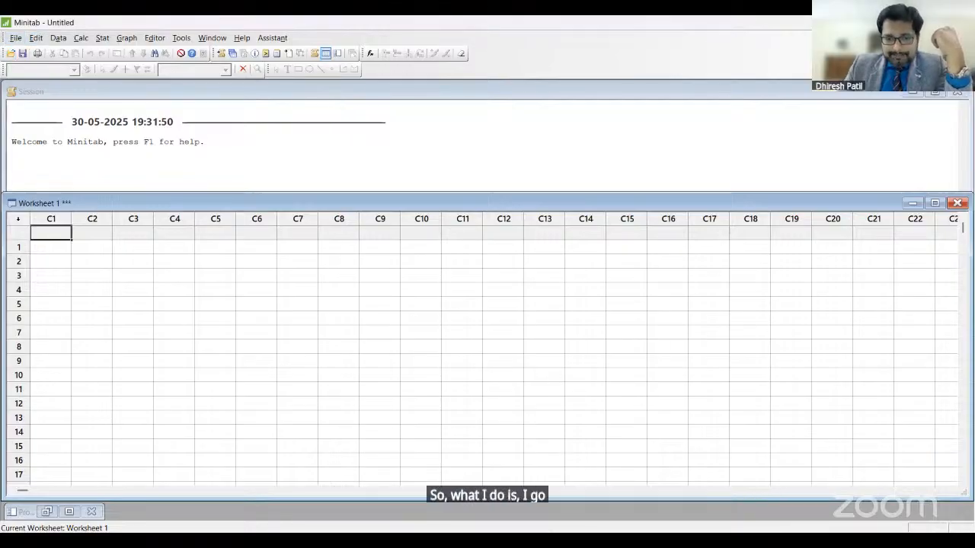
pyautogui.click(16, 37)
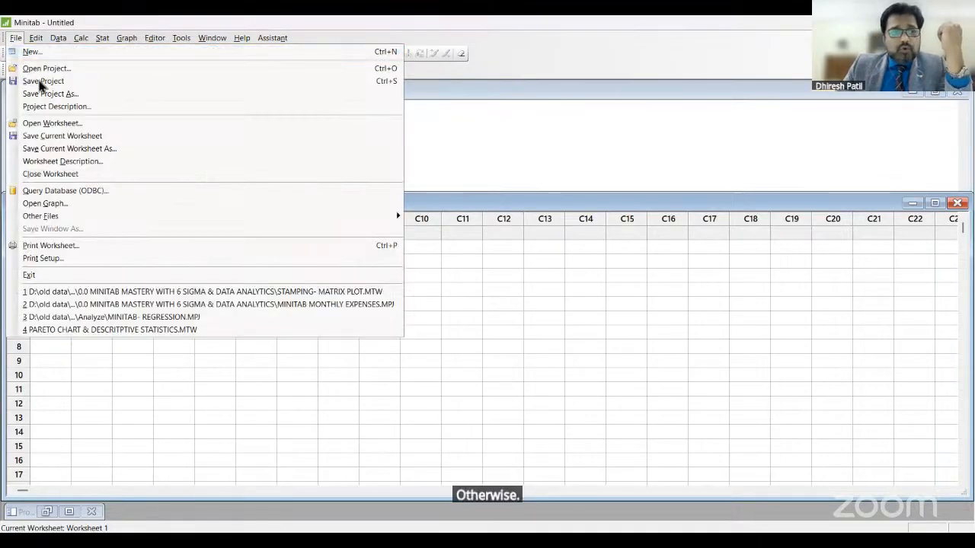
pyautogui.click(62, 124)
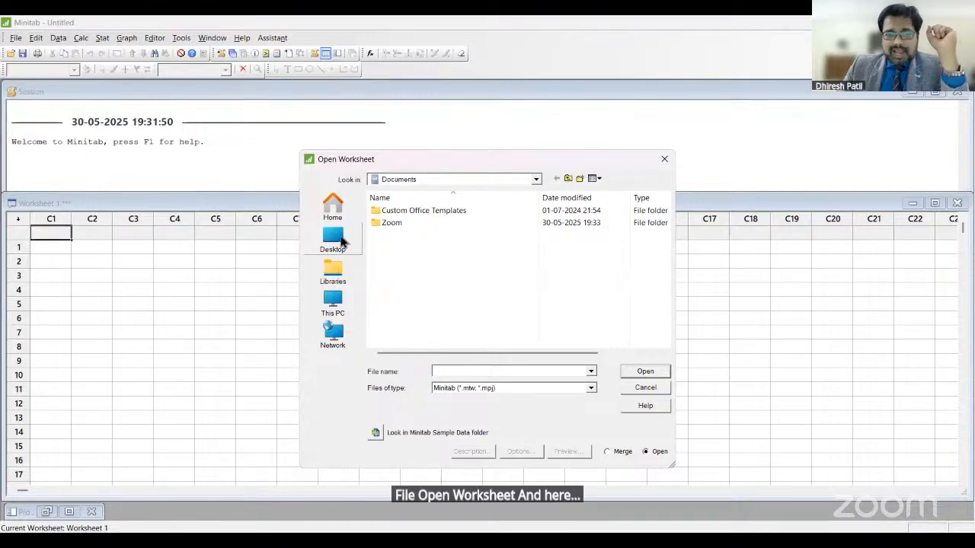
pyautogui.click(340, 241)
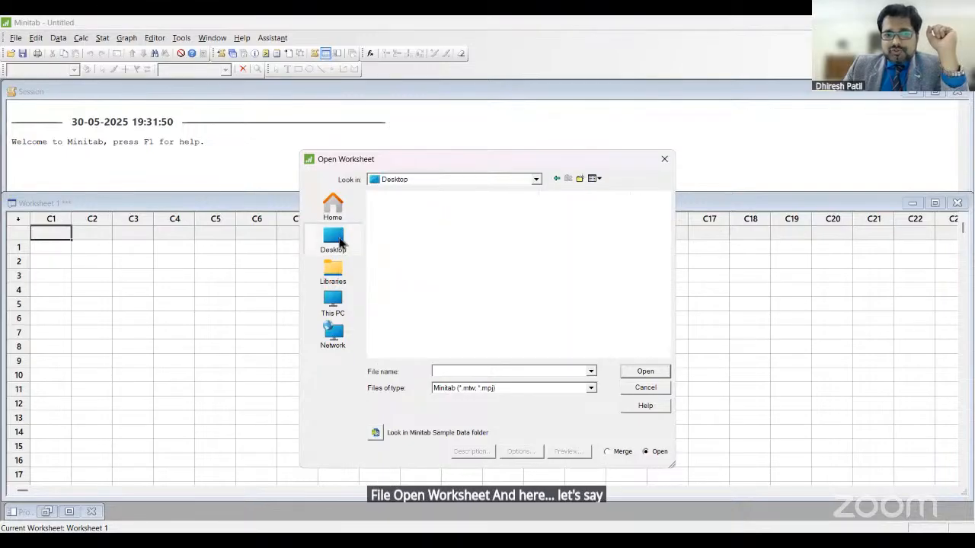
pyautogui.click(593, 391)
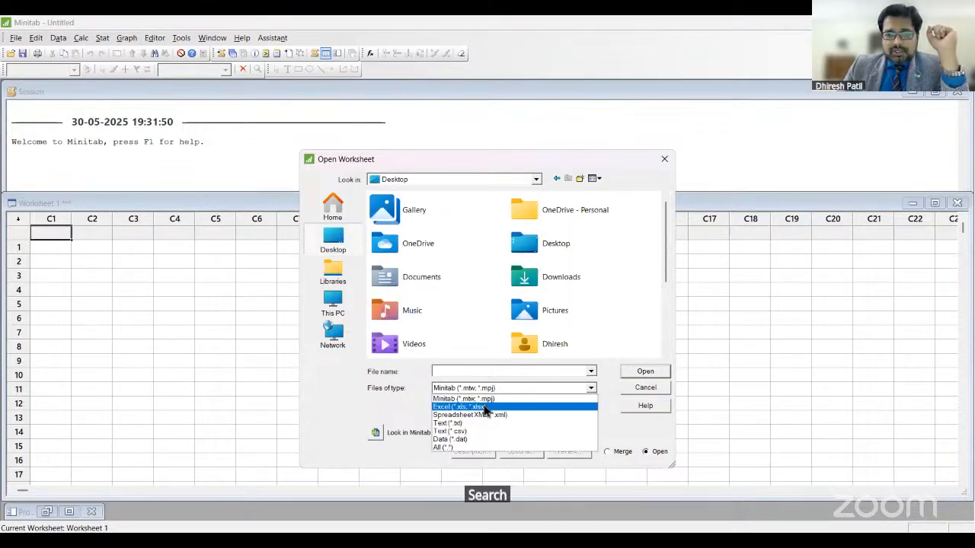
pyautogui.click(485, 408)
pyautogui.scroll(-1, 571, 276)
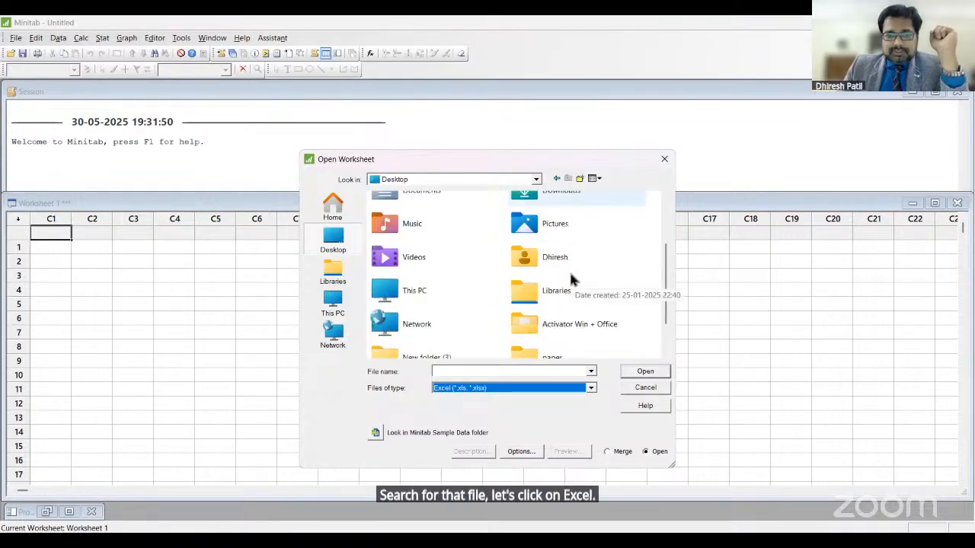
pyautogui.scroll(-1, 568, 280)
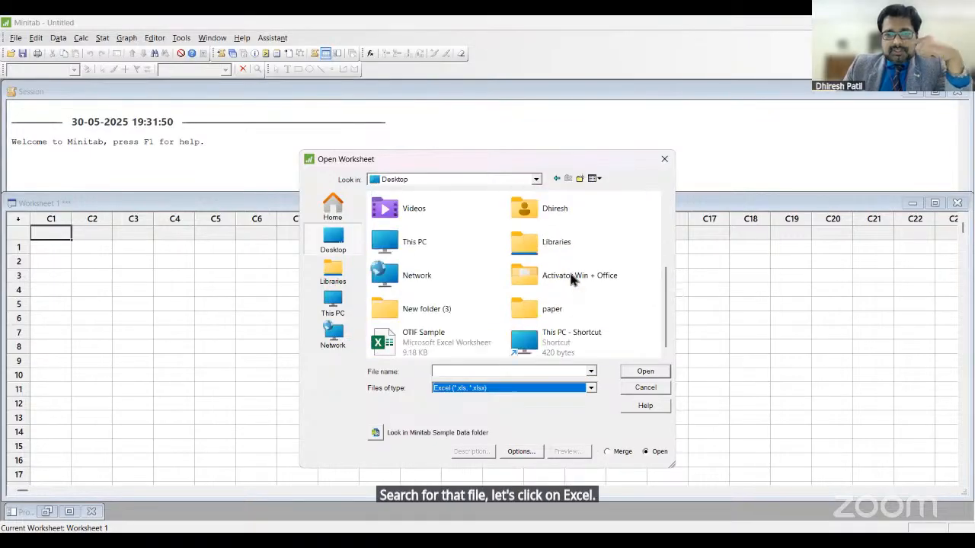
pyautogui.click(422, 344)
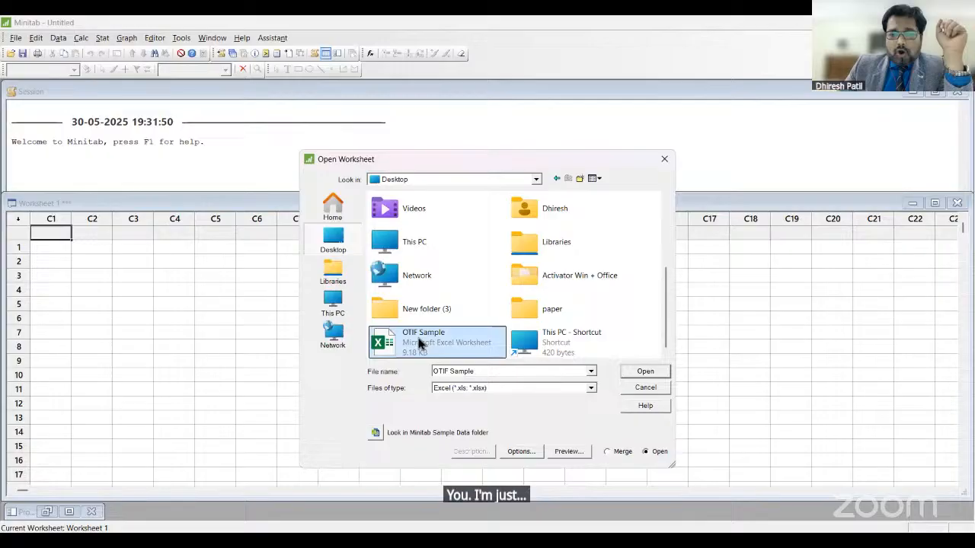
pyautogui.click(653, 369)
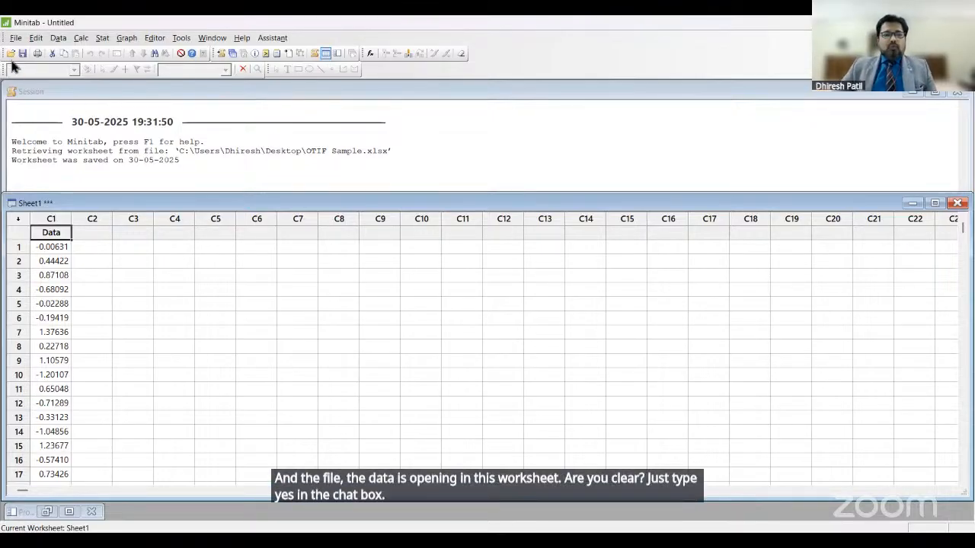
pyautogui.click(15, 37)
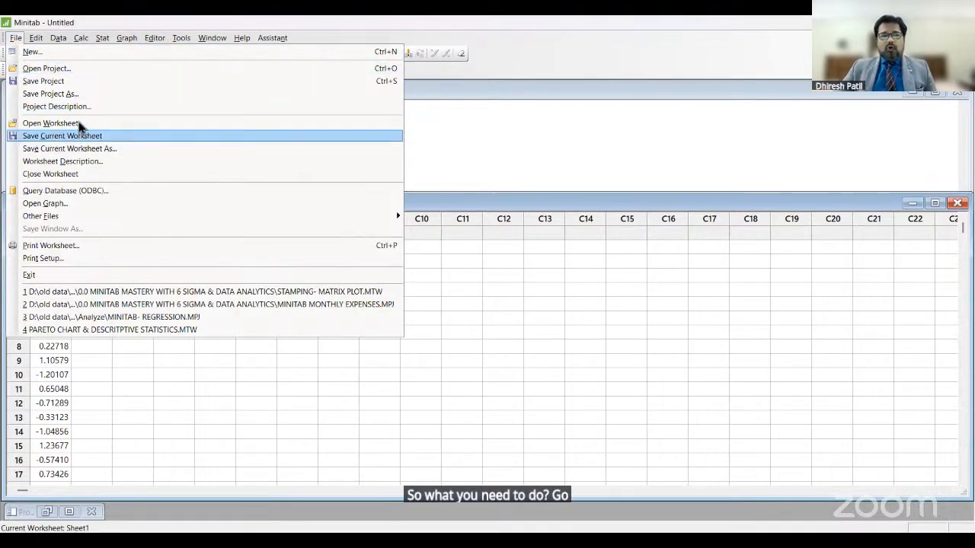
pyautogui.click(79, 124)
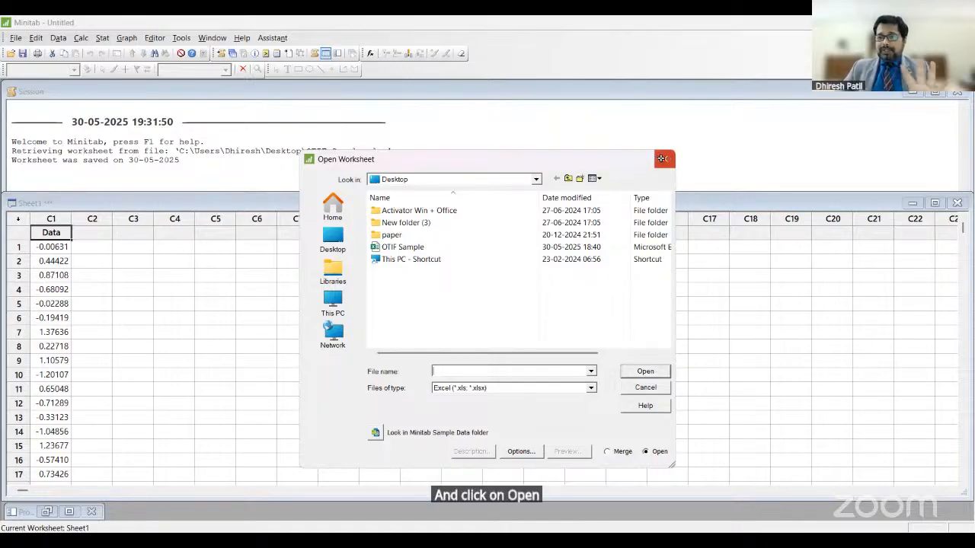
pyautogui.click(662, 158)
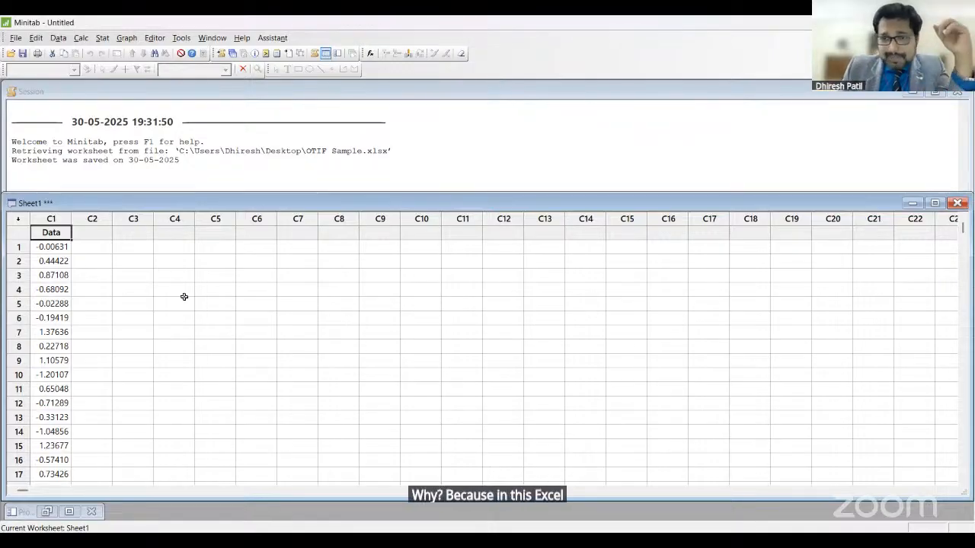
# Select the worksheet's column-name row, and review the file types offered for opening a worksheet without opening a file
pyautogui.click(17, 232)
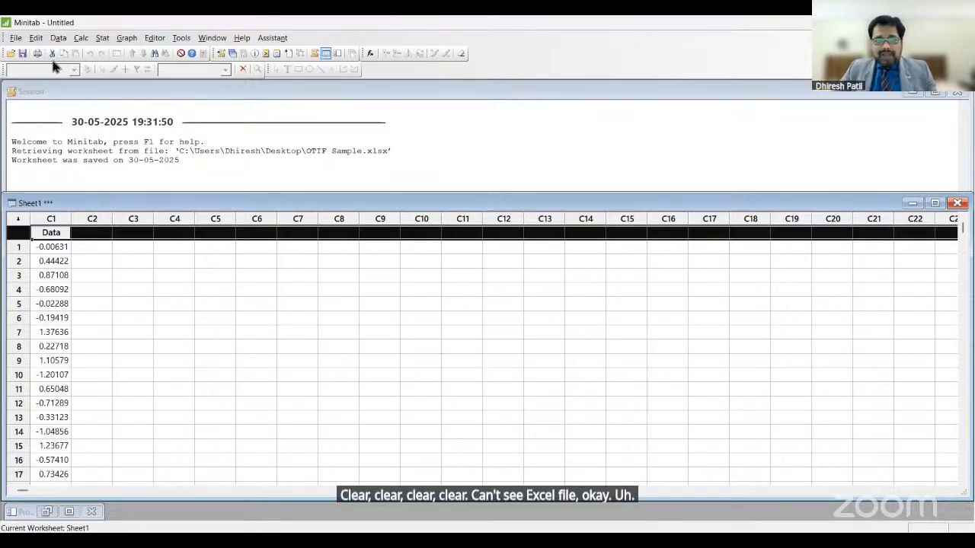
pyautogui.click(15, 38)
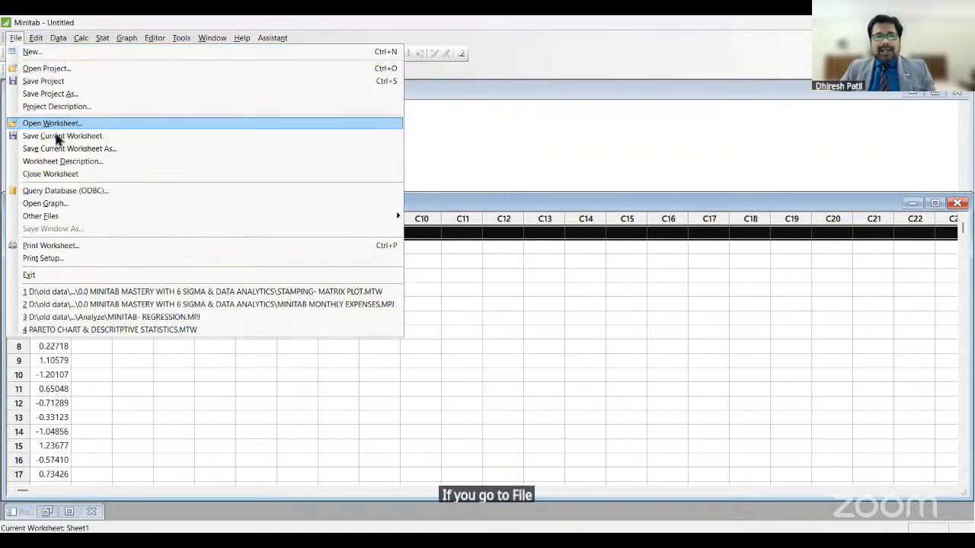
pyautogui.click(59, 125)
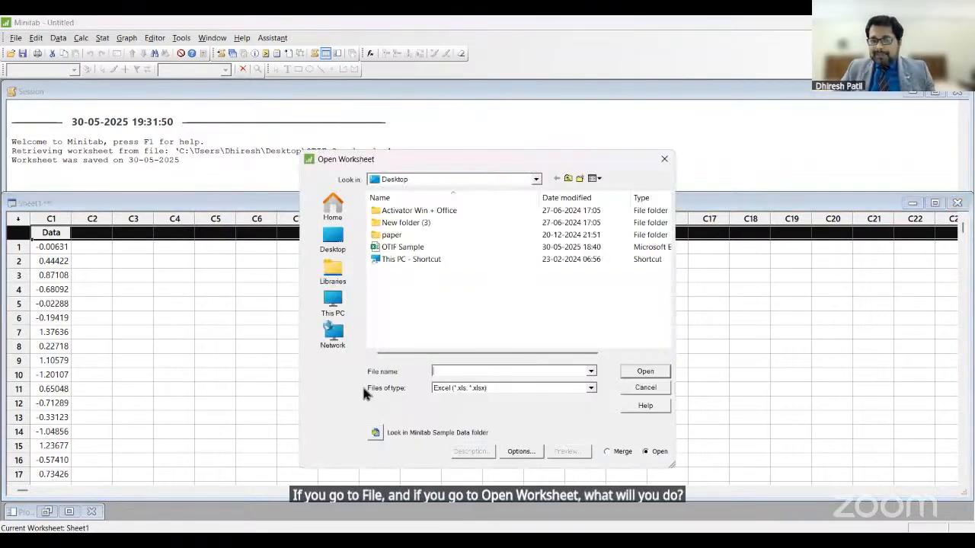
pyautogui.click(592, 389)
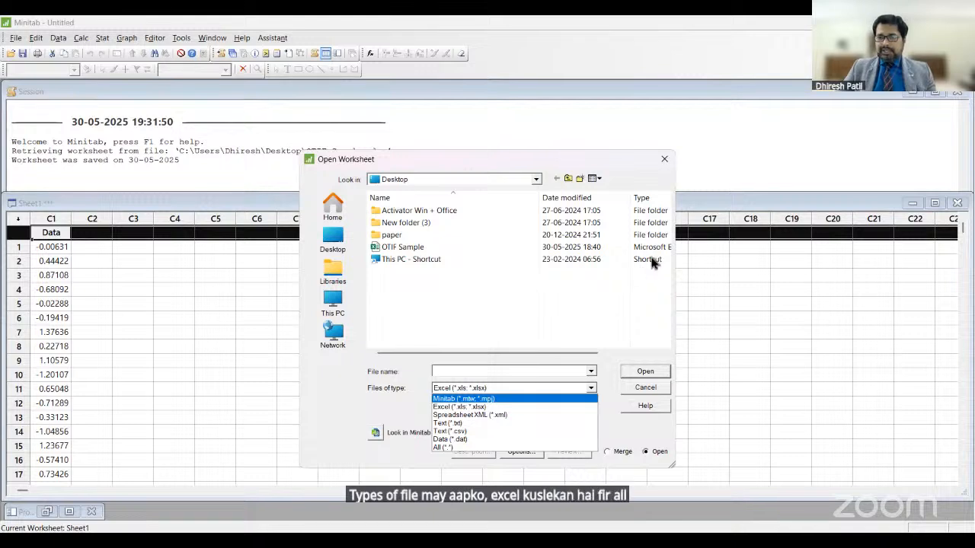
pyautogui.click(669, 159)
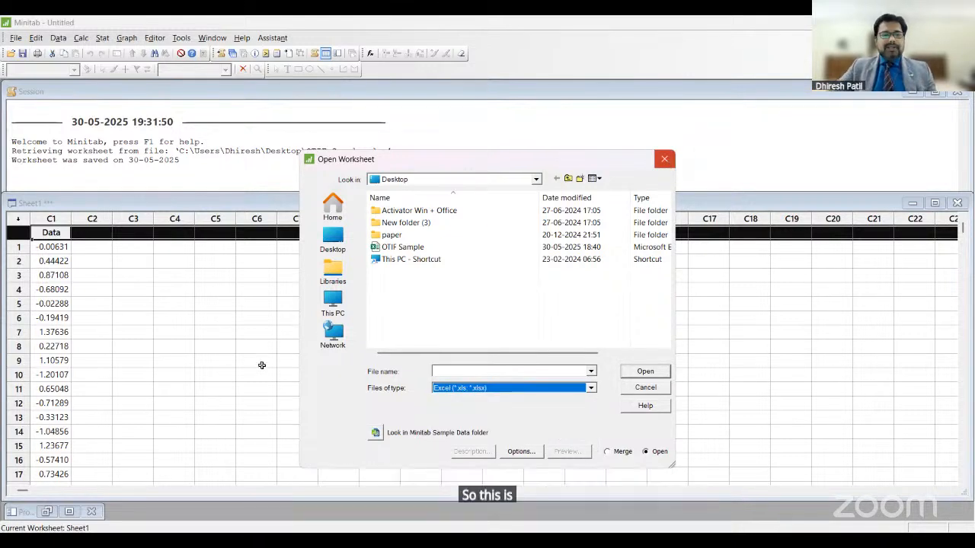
pyautogui.click(215, 392)
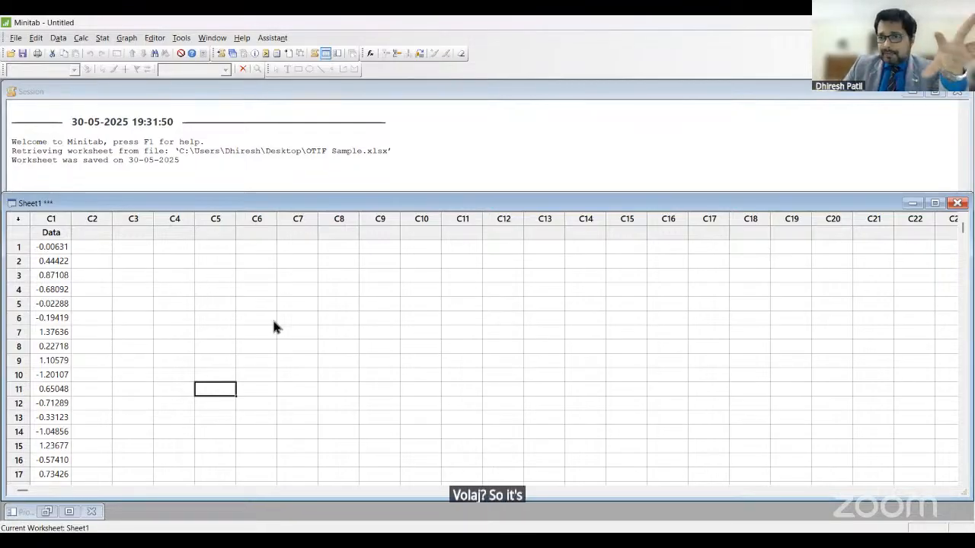
pyautogui.click(125, 37)
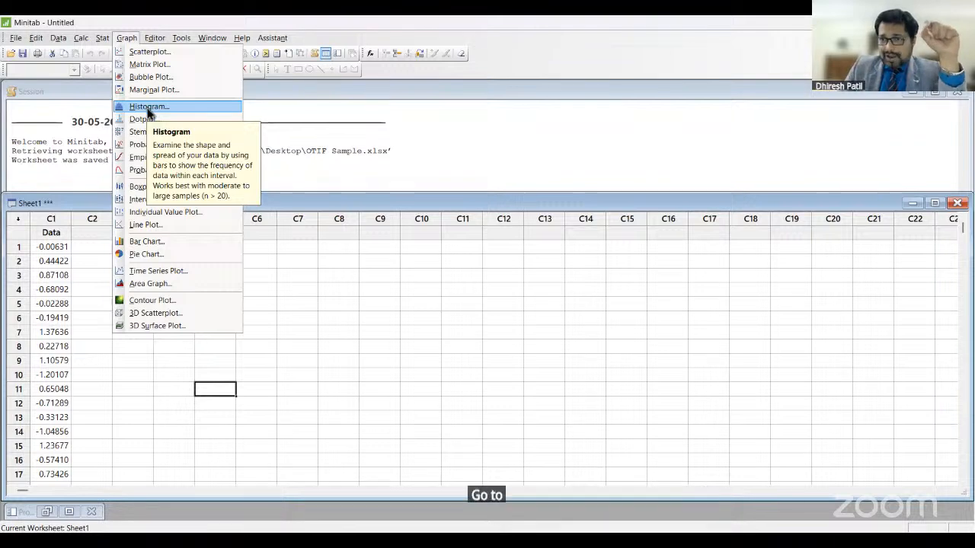
pyautogui.click(149, 108)
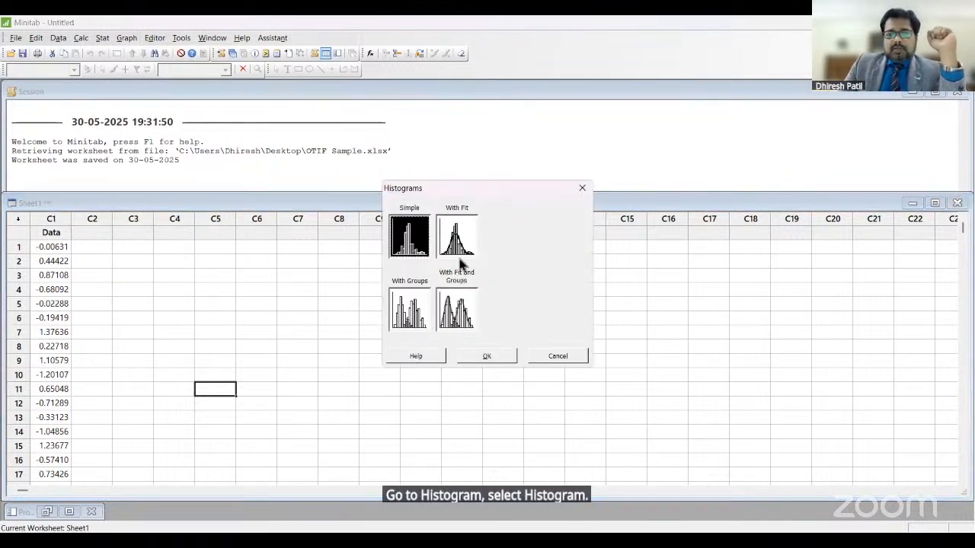
pyautogui.click(582, 188)
# Create a With Fit histogram of the Data column and maximize its graph window
pyautogui.click(127, 37)
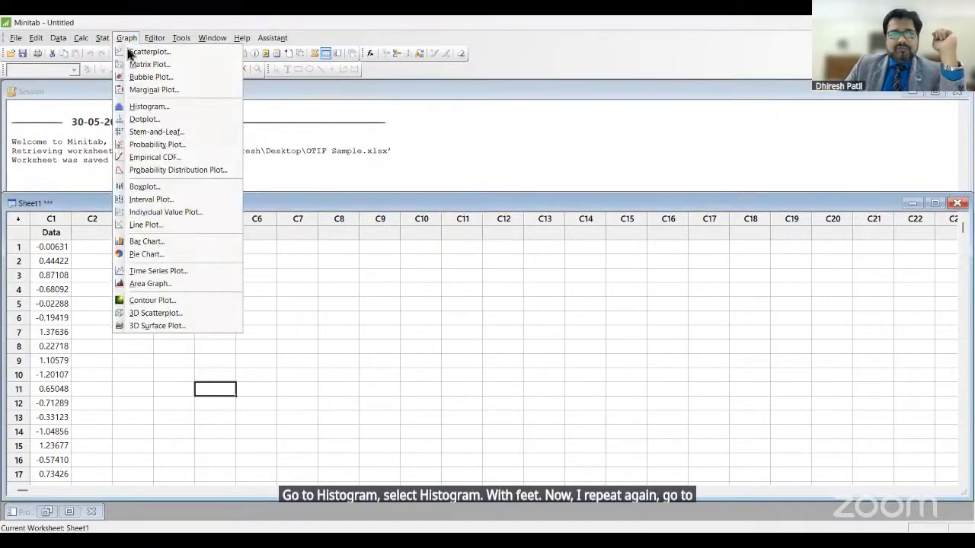
pyautogui.click(156, 112)
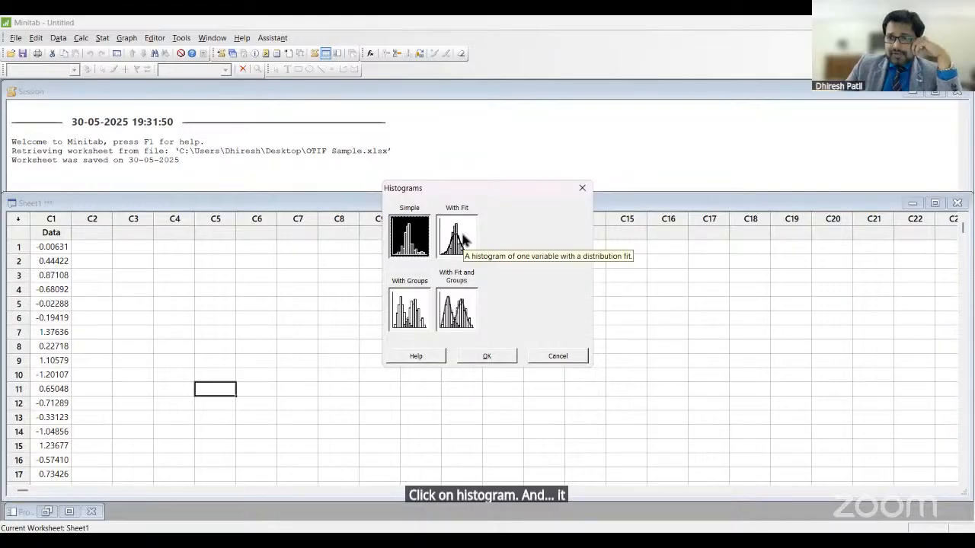
pyautogui.click(462, 239)
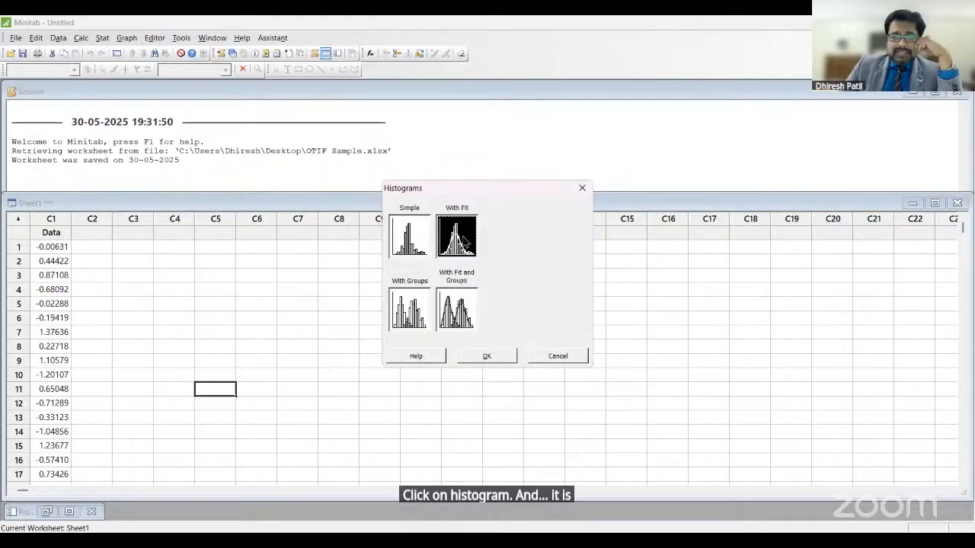
pyautogui.click(480, 356)
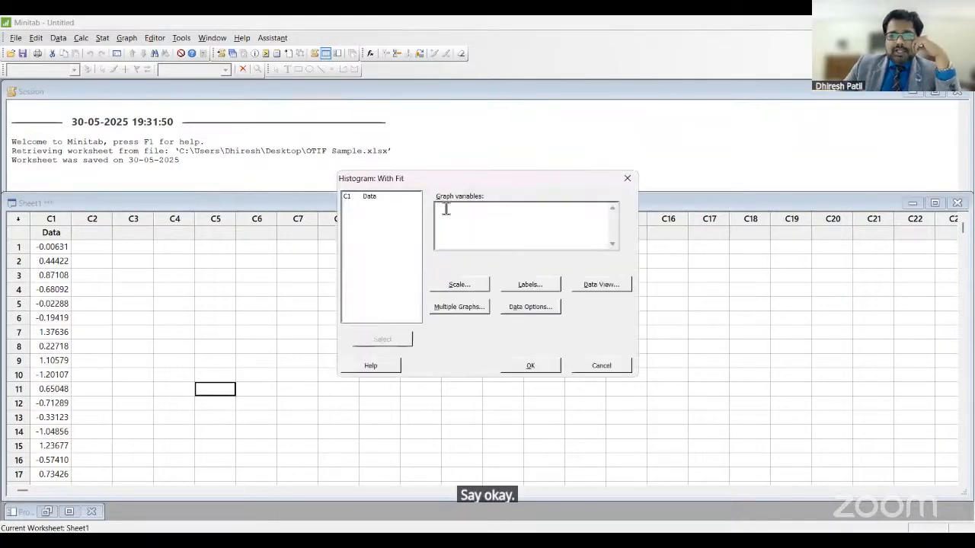
pyautogui.doubleClick(370, 198)
pyautogui.click(531, 365)
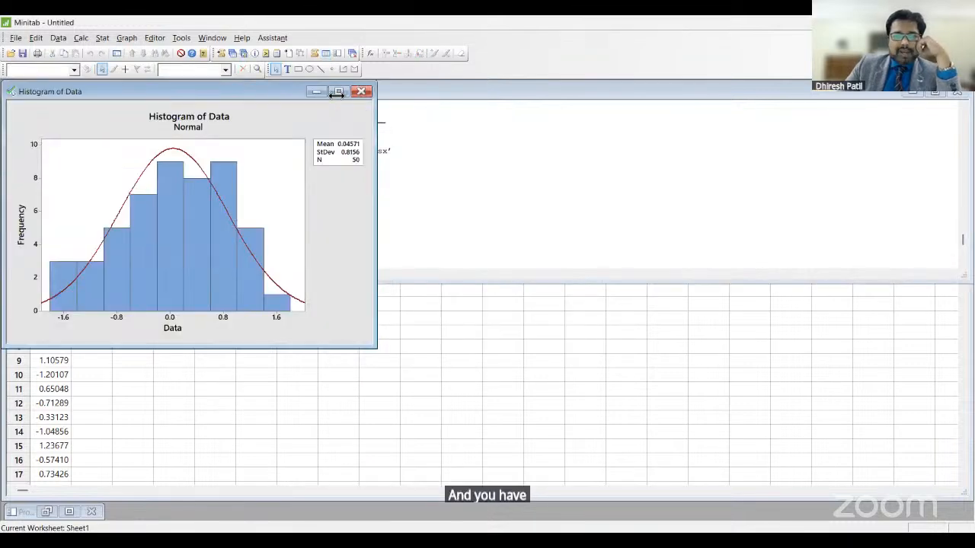
pyautogui.click(338, 92)
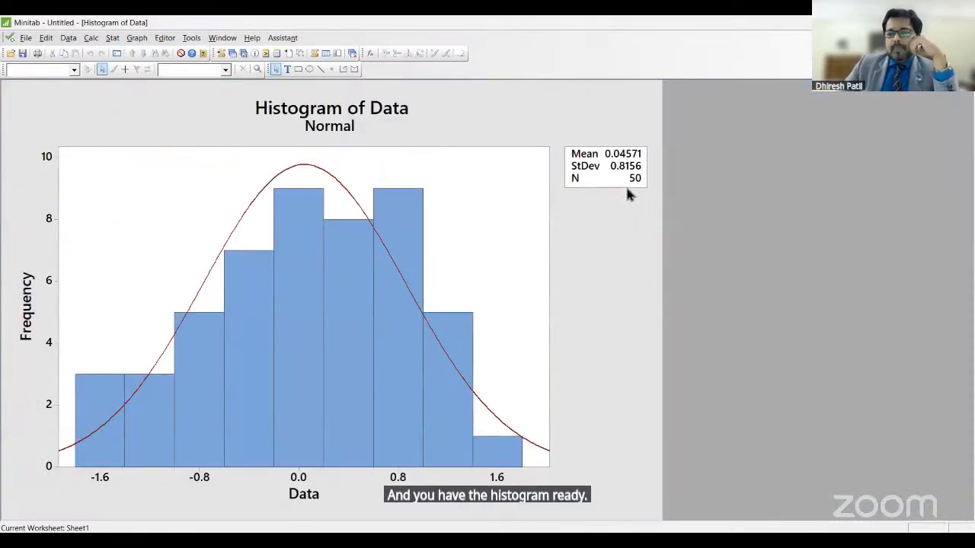
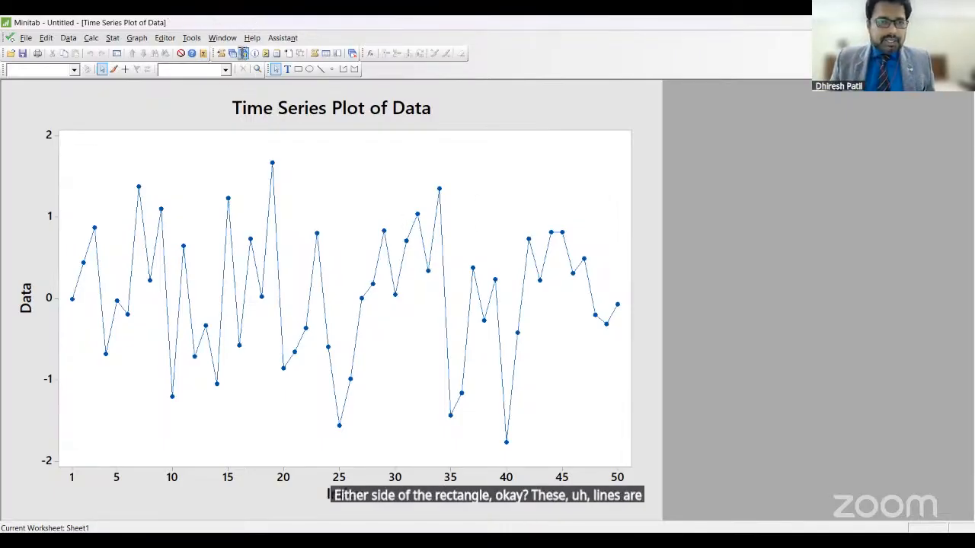
# Show the project's graphs list, display Boxplot of Data, and mark the end of its lower whisker
pyautogui.click(243, 53)
pyautogui.click(61, 138)
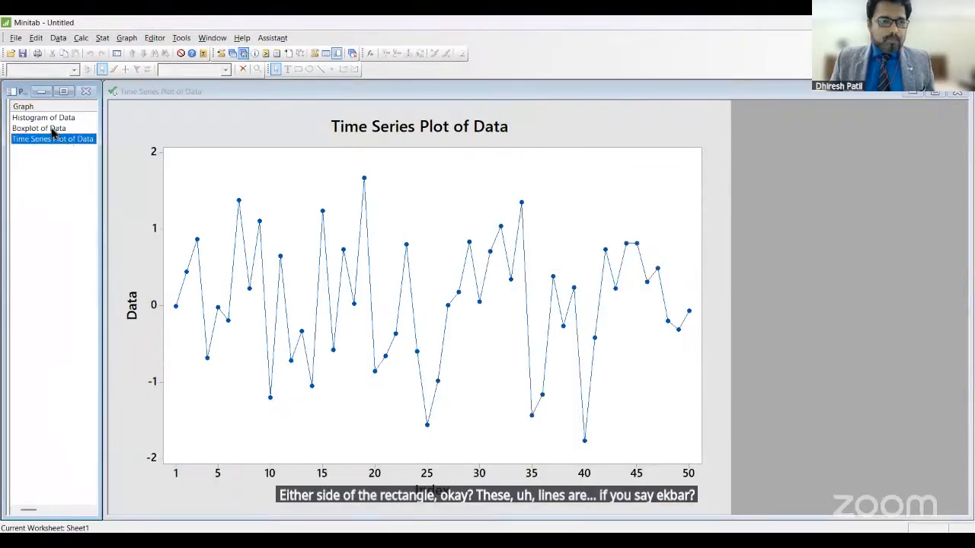
pyautogui.click(52, 130)
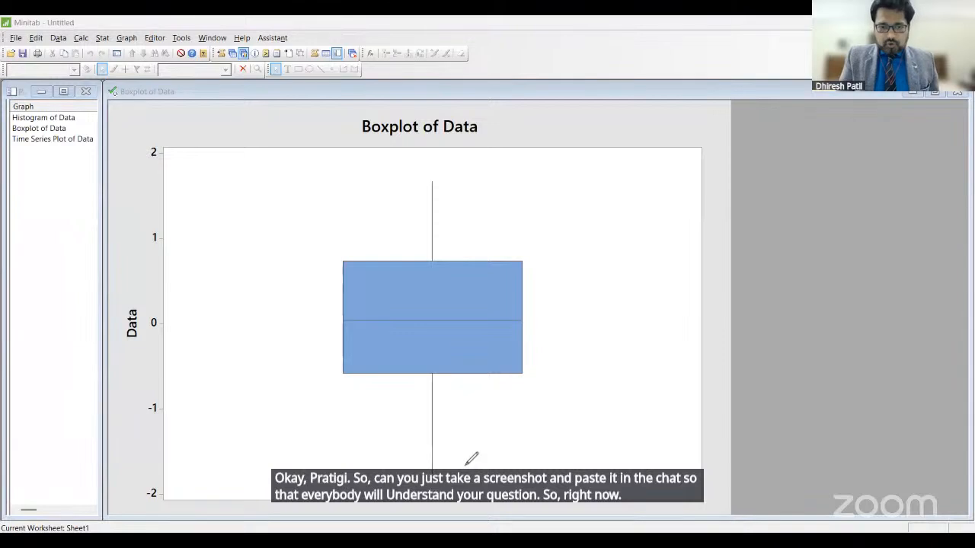
pyautogui.moveTo(427, 472); pyautogui.dragTo(441, 473)
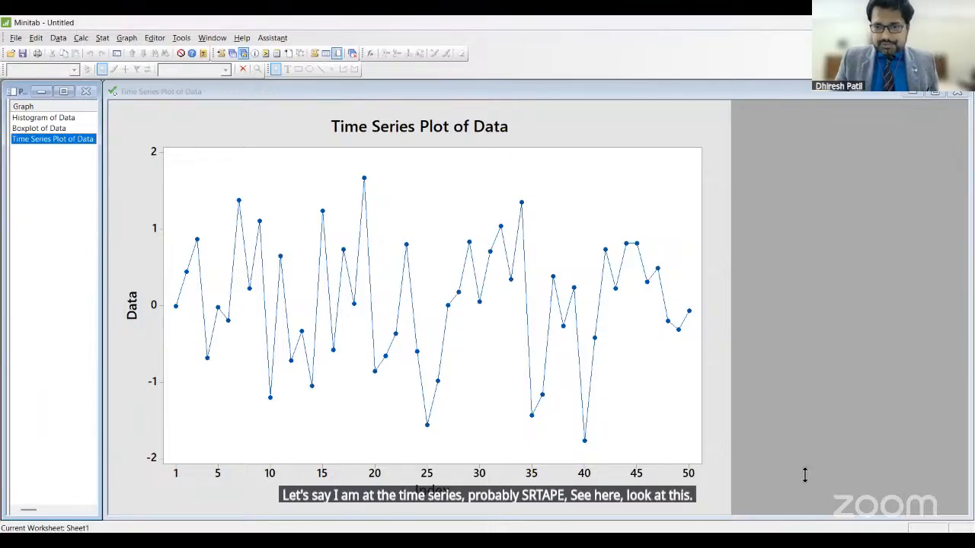
# Circle the worksheets and graphs folder icons by hand, and label them "Data" and "Graph" with arrows
pyautogui.click(295, 39)
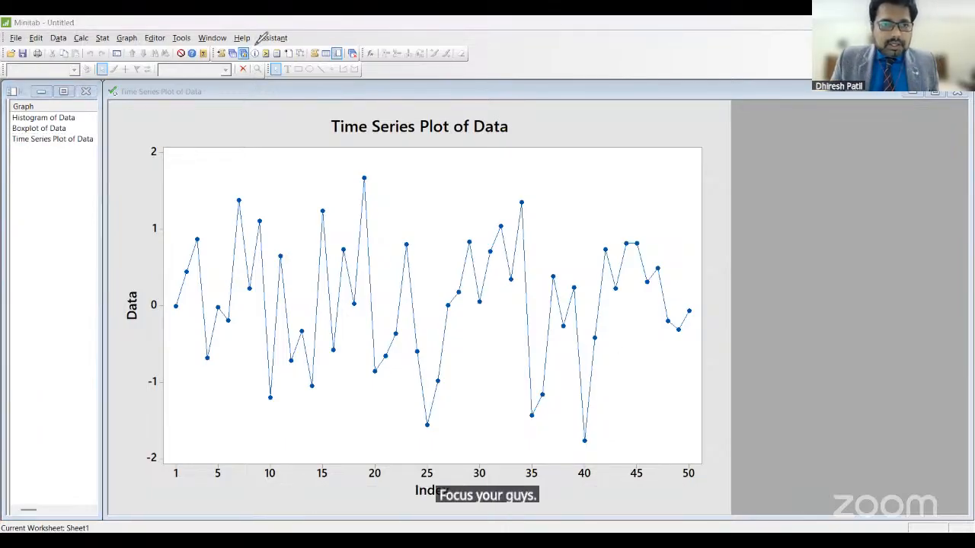
pyautogui.moveTo(257, 44)
pyautogui.mouseDown()
pyautogui.moveTo(230, 47)
pyautogui.moveTo(241, 69)
pyautogui.moveTo(256, 46)
pyautogui.mouseUp()
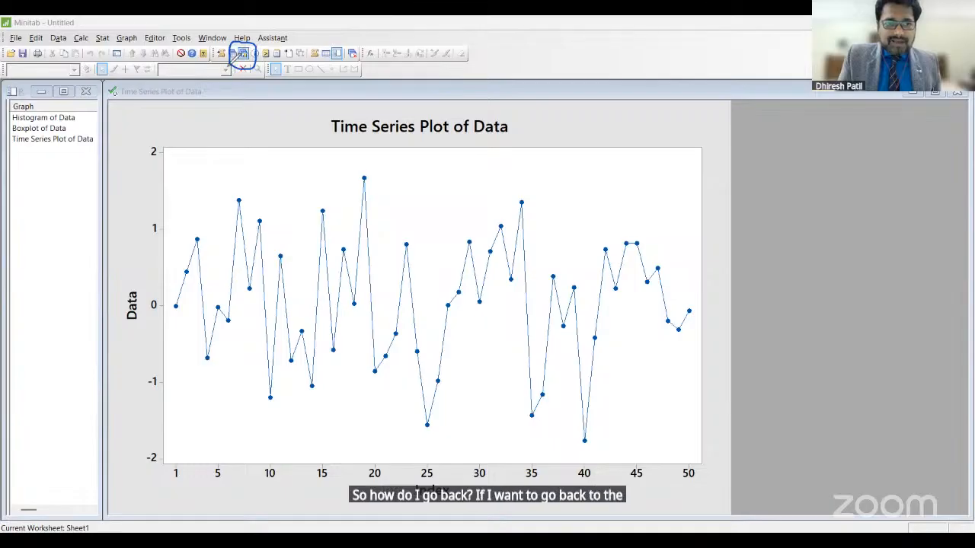
pyautogui.moveTo(228, 105); pyautogui.dragTo(231, 67)
pyautogui.moveTo(212, 105)
pyautogui.mouseDown()
pyautogui.moveTo(213, 121)
pyautogui.moveTo(255, 107)
pyautogui.moveTo(261, 117)
pyautogui.mouseUp()
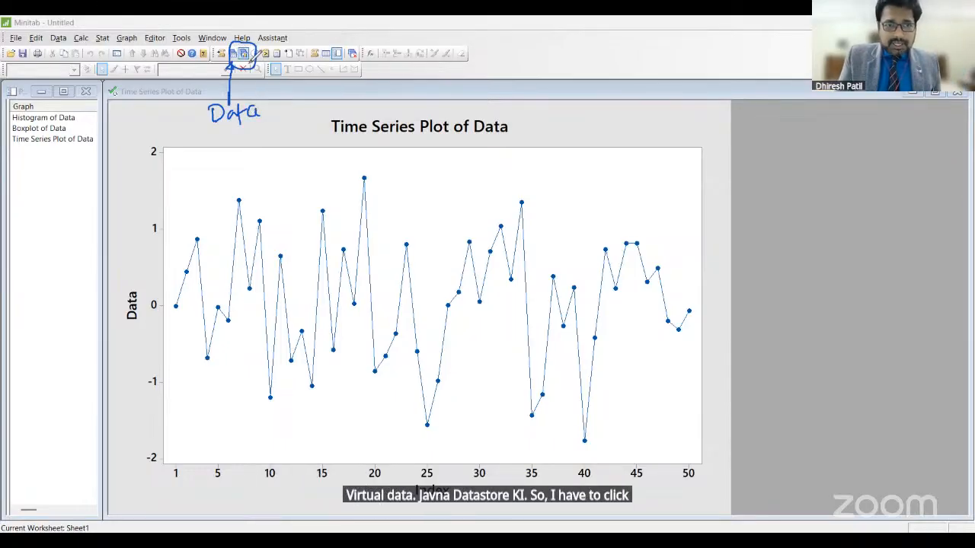
pyautogui.moveTo(256, 65); pyautogui.dragTo(291, 83)
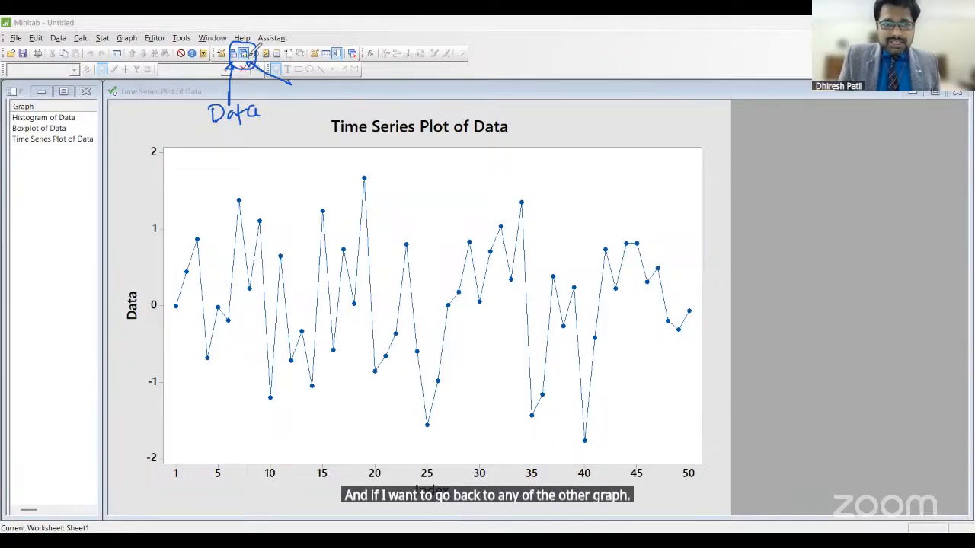
pyautogui.moveTo(306, 75)
pyautogui.mouseDown()
pyautogui.moveTo(301, 93)
pyautogui.moveTo(363, 74)
pyautogui.mouseUp()
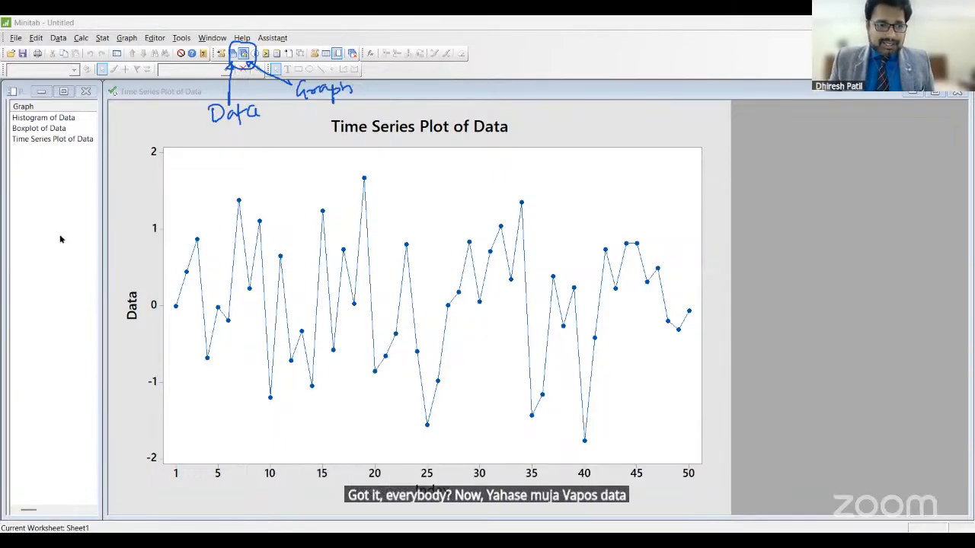
# View the Sheet1 worksheet, return to the graphs list to browse its three plots, and finish on Boxplot of Data
pyautogui.click(424, 372)
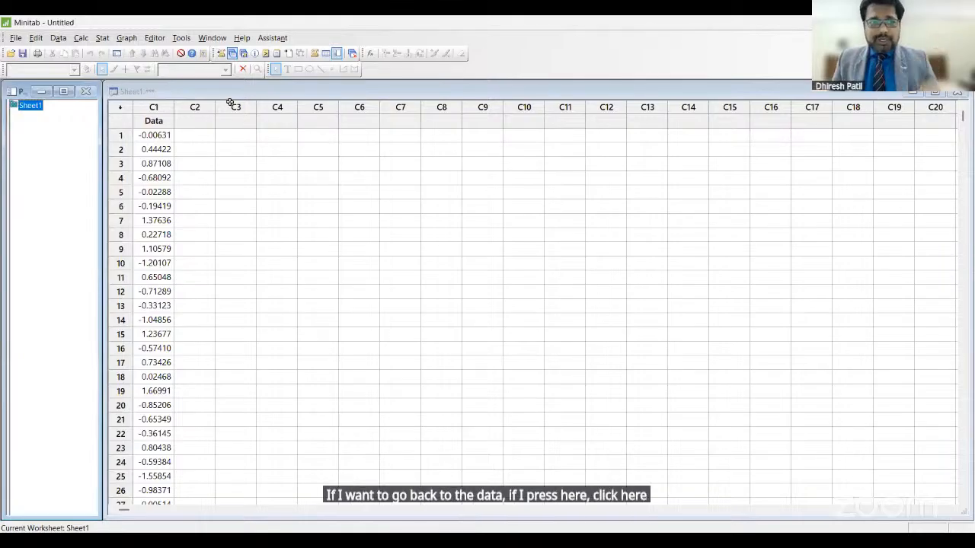
pyautogui.click(243, 53)
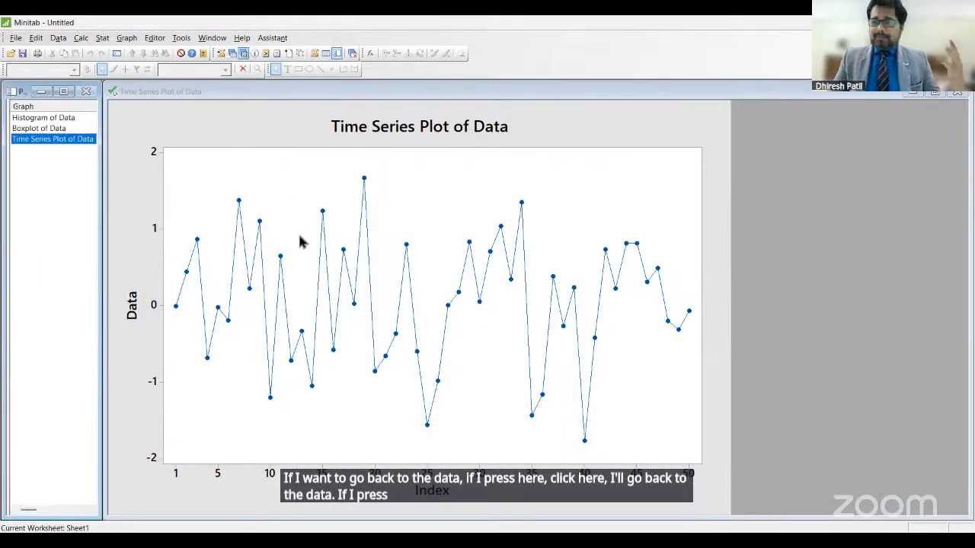
pyautogui.click(48, 121)
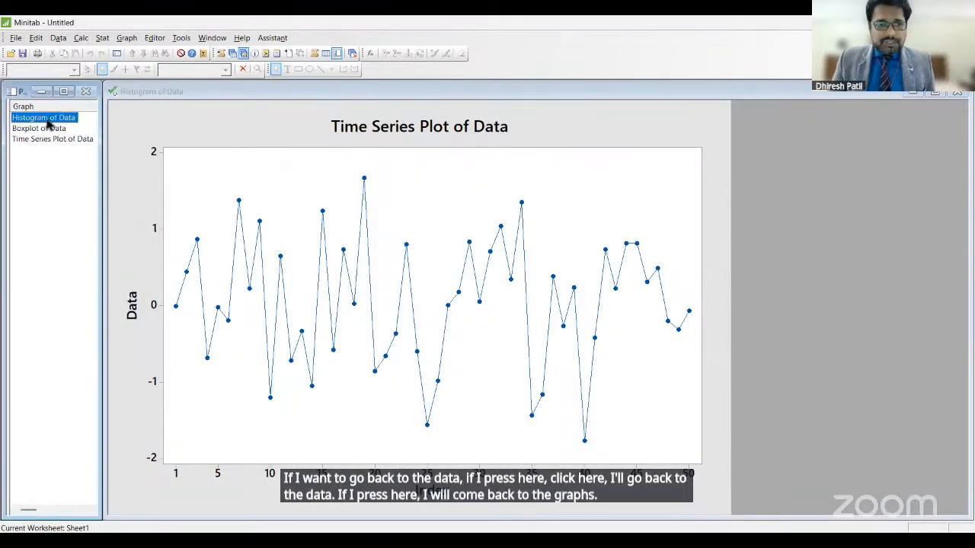
pyautogui.click(48, 128)
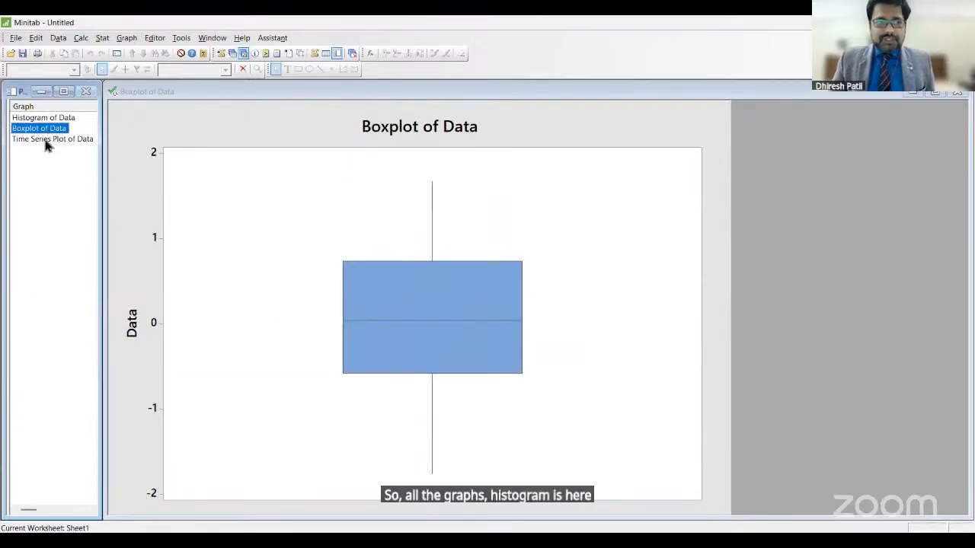
pyautogui.click(48, 139)
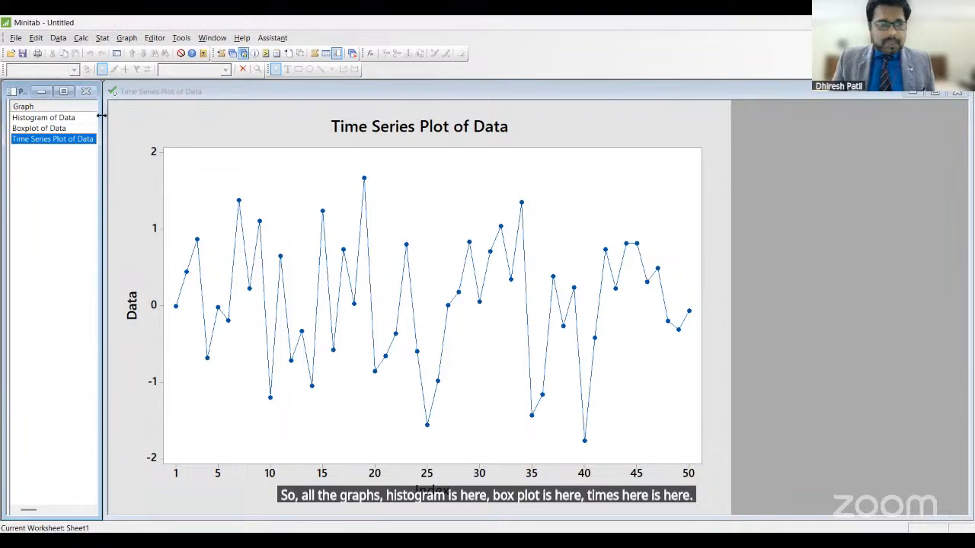
pyautogui.click(43, 128)
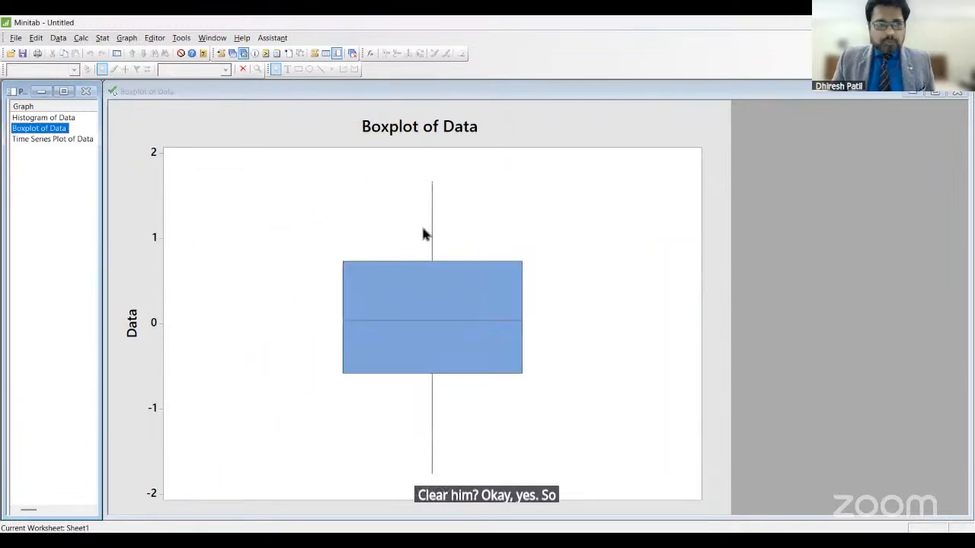
# Handwrite "Lowest Value" at the boxplot's lower whisker end and "1st Quartile" beside the box's lower edge
pyautogui.click(725, 276)
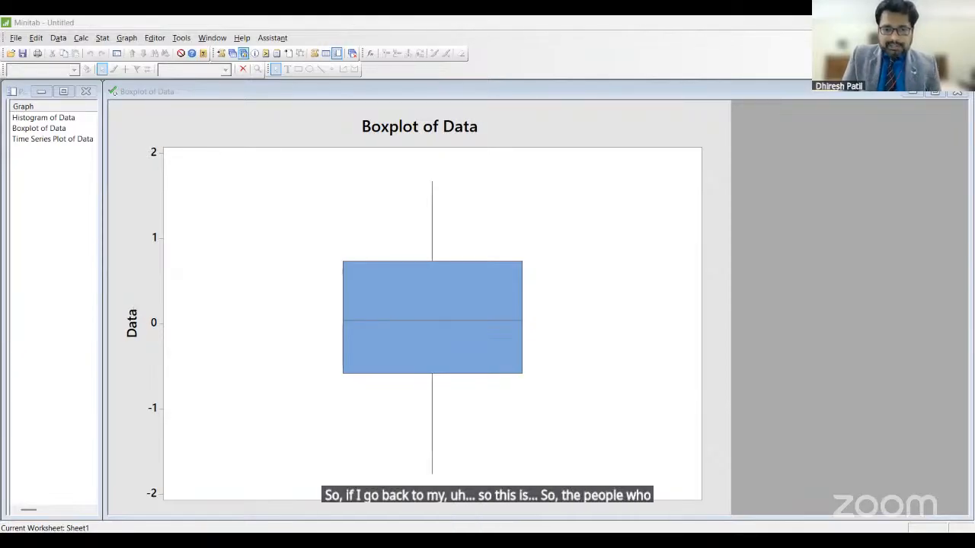
pyautogui.moveTo(413, 472)
pyautogui.mouseDown()
pyautogui.moveTo(550, 460)
pyautogui.moveTo(531, 452)
pyautogui.moveTo(593, 450)
pyautogui.moveTo(609, 431)
pyautogui.moveTo(640, 454)
pyautogui.mouseUp()
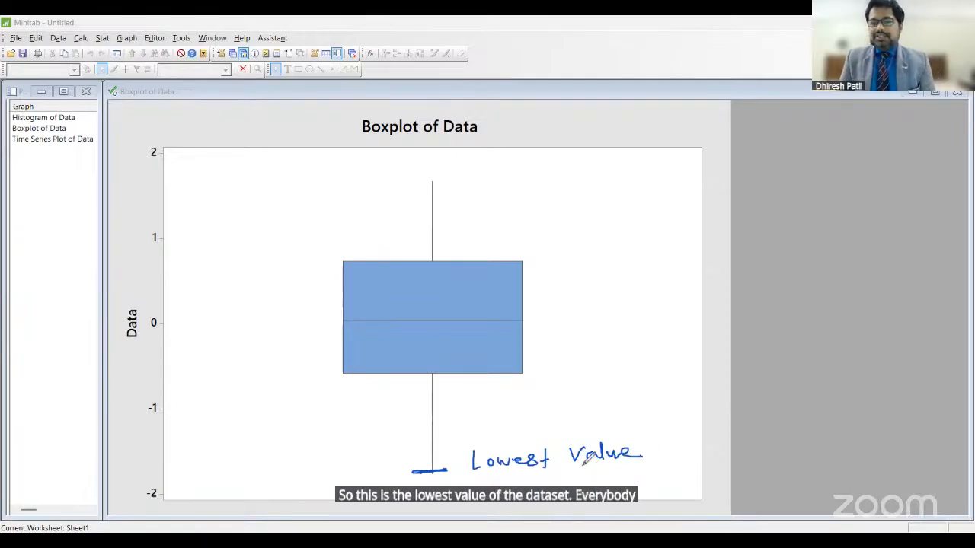
pyautogui.click(484, 394)
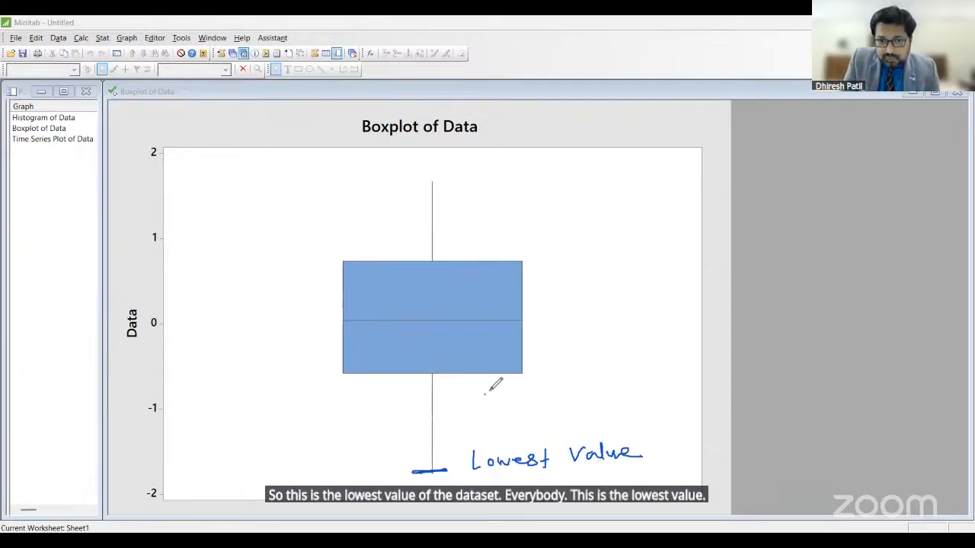
pyautogui.moveTo(527, 374); pyautogui.dragTo(559, 389)
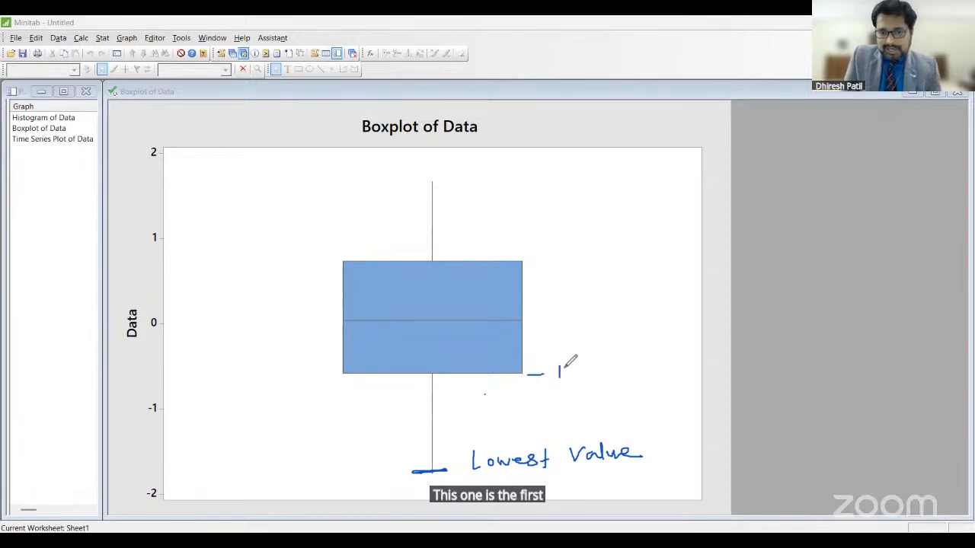
pyautogui.moveTo(572, 349)
pyautogui.mouseDown()
pyautogui.moveTo(566, 364)
pyautogui.moveTo(583, 366)
pyautogui.mouseUp()
pyautogui.moveTo(577, 357)
pyautogui.mouseDown()
pyautogui.moveTo(587, 355)
pyautogui.moveTo(594, 377)
pyautogui.moveTo(653, 370)
pyautogui.moveTo(665, 358)
pyautogui.moveTo(675, 371)
pyautogui.mouseUp()
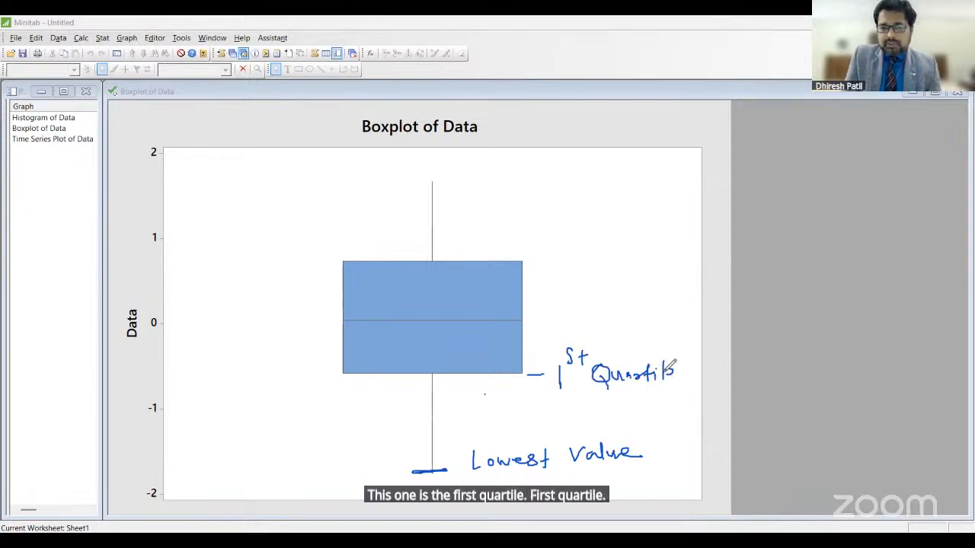
# Handwrite "2nd Q." at the median line, "3rd Q" at the box's upper edge and "Highest" at the upper whisker end
pyautogui.moveTo(543, 315)
pyautogui.mouseDown()
pyautogui.moveTo(561, 326)
pyautogui.moveTo(560, 312)
pyautogui.moveTo(607, 309)
pyautogui.moveTo(621, 326)
pyautogui.mouseUp()
pyautogui.click(625, 322)
pyautogui.moveTo(536, 245)
pyautogui.mouseDown()
pyautogui.moveTo(539, 266)
pyautogui.moveTo(584, 234)
pyautogui.moveTo(602, 265)
pyautogui.mouseUp()
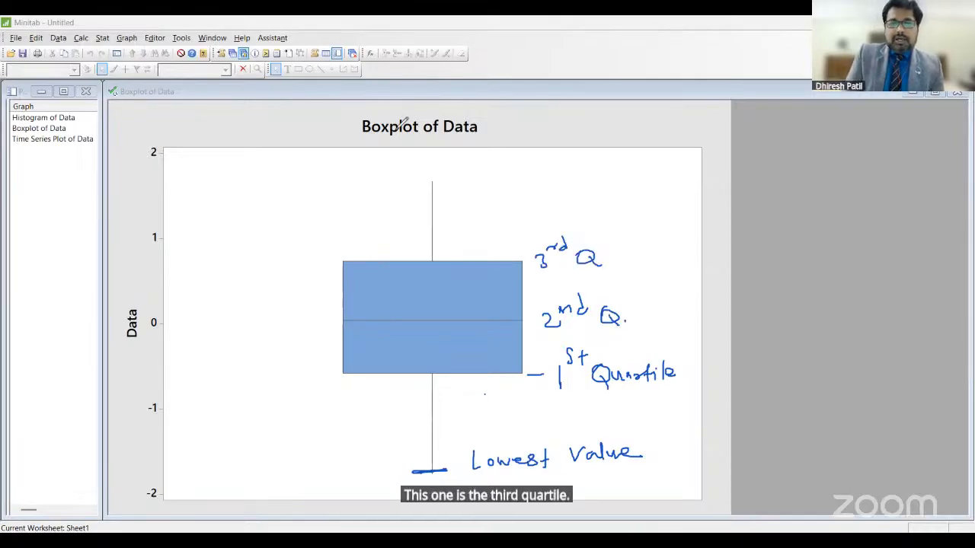
pyautogui.moveTo(420, 183)
pyautogui.mouseDown()
pyautogui.moveTo(480, 190)
pyautogui.moveTo(534, 179)
pyautogui.mouseUp()
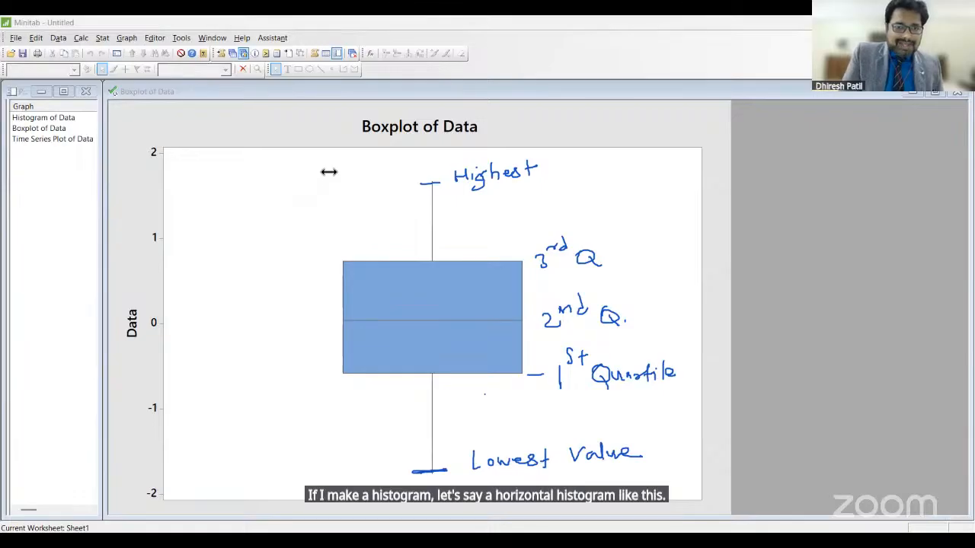
# Sketch a sideways bell curve beside the boxplot with a dashed line from its peak to the median, and clear the annotations
pyautogui.moveTo(329, 170)
pyautogui.mouseDown()
pyautogui.moveTo(322, 213)
pyautogui.moveTo(267, 264)
pyautogui.moveTo(198, 298)
pyautogui.moveTo(201, 308)
pyautogui.mouseUp()
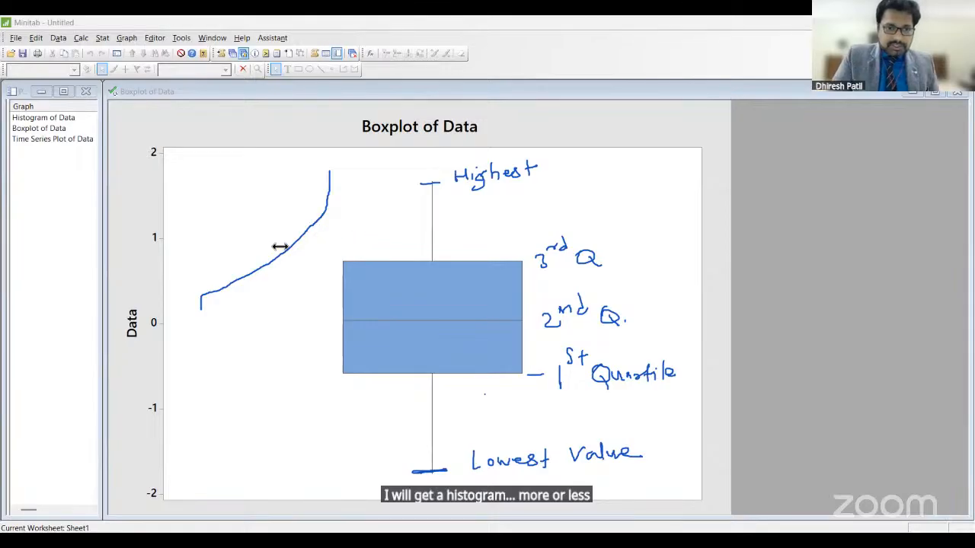
pyautogui.moveTo(211, 295)
pyautogui.mouseDown()
pyautogui.moveTo(191, 320)
pyautogui.moveTo(313, 409)
pyautogui.moveTo(337, 461)
pyautogui.mouseUp()
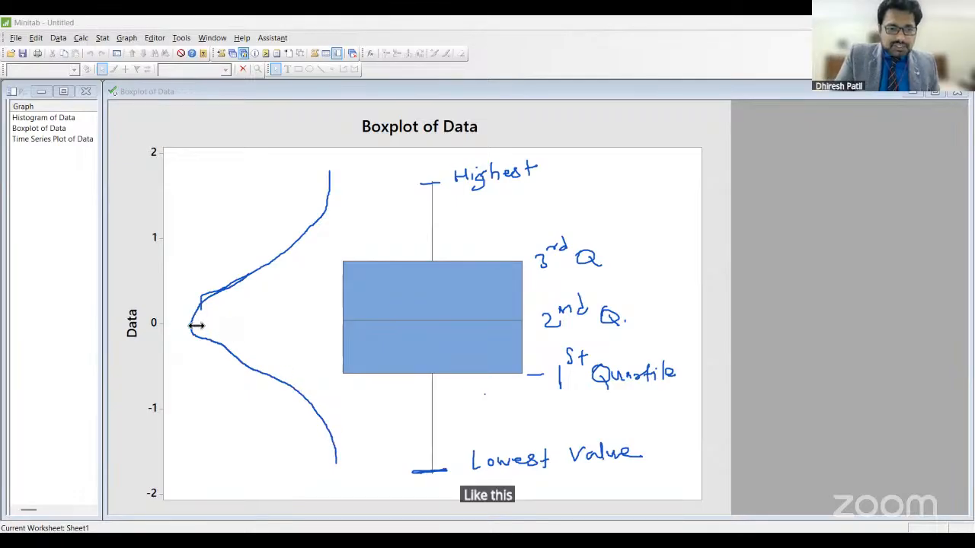
pyautogui.moveTo(193, 325); pyautogui.dragTo(320, 318)
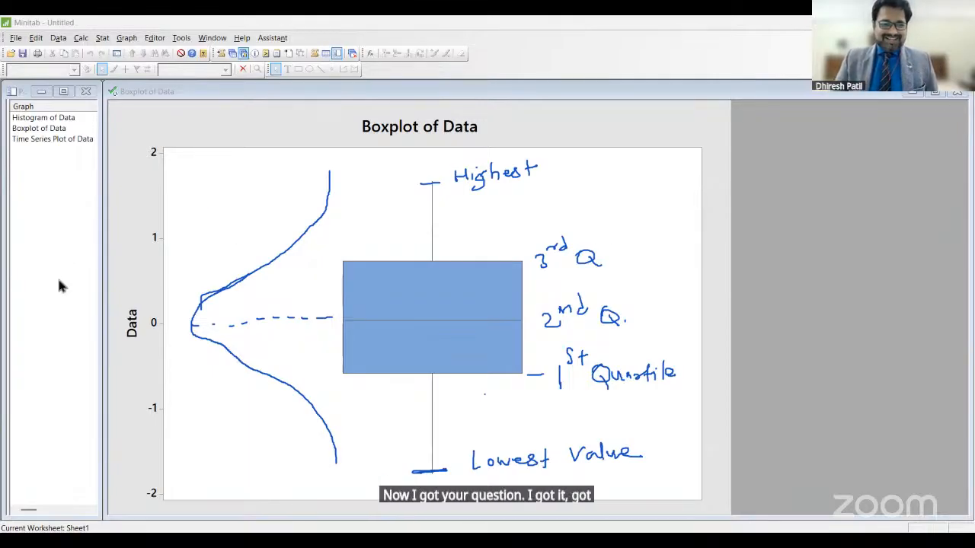
pyautogui.click(70, 339)
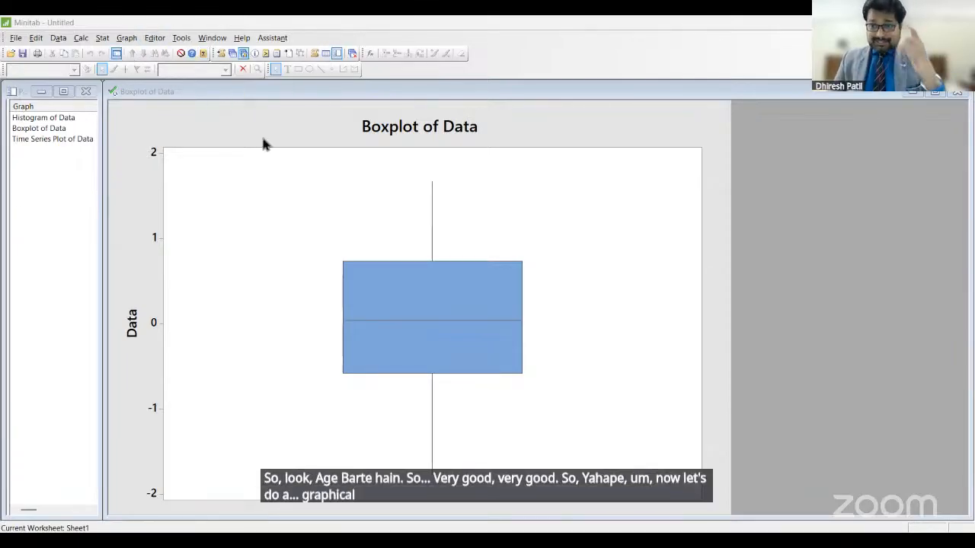
pyautogui.click(102, 38)
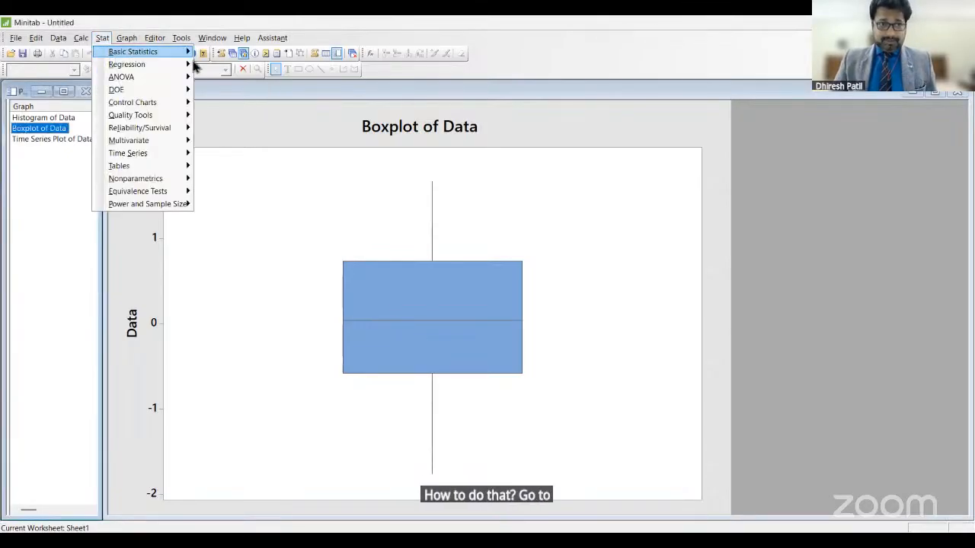
pyautogui.moveTo(183, 52)
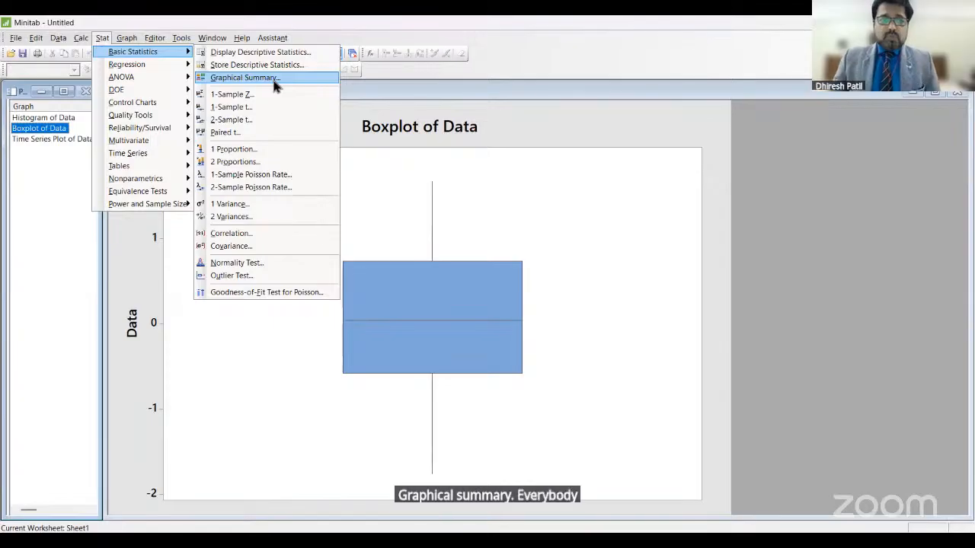
pyautogui.click(273, 79)
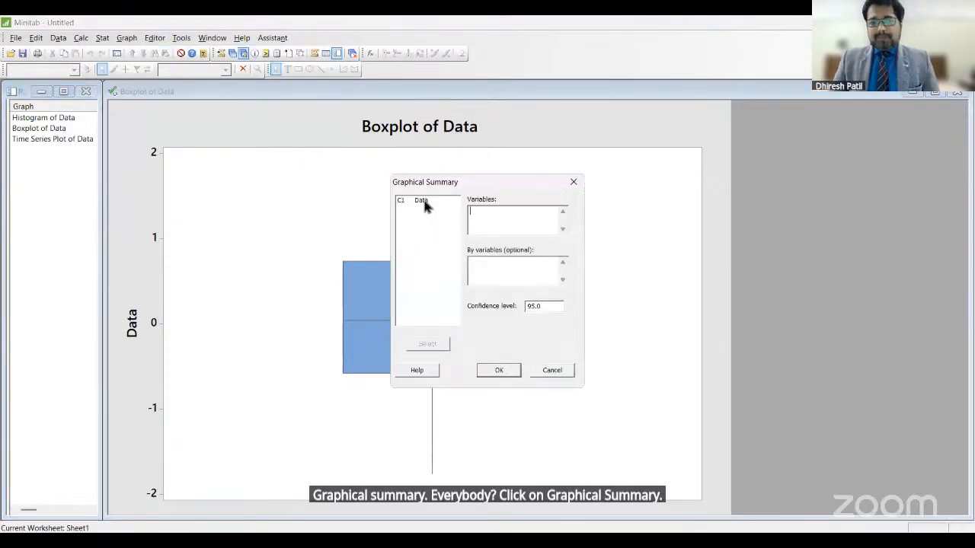
pyautogui.doubleClick(423, 201)
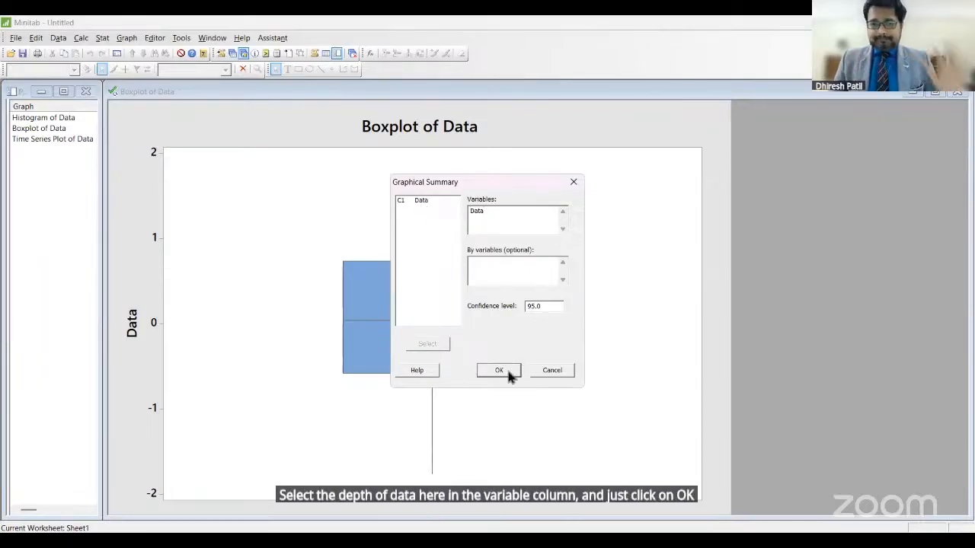
pyautogui.click(574, 183)
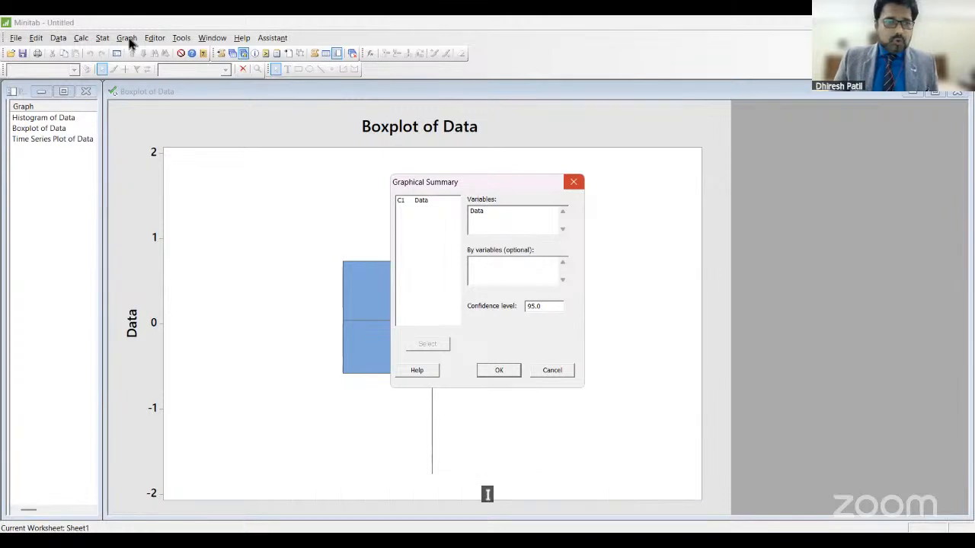
# Create a Graphical Summary of the Data column at the 95.0 confidence level and maximize the report window
pyautogui.click(104, 39)
pyautogui.moveTo(112, 53)
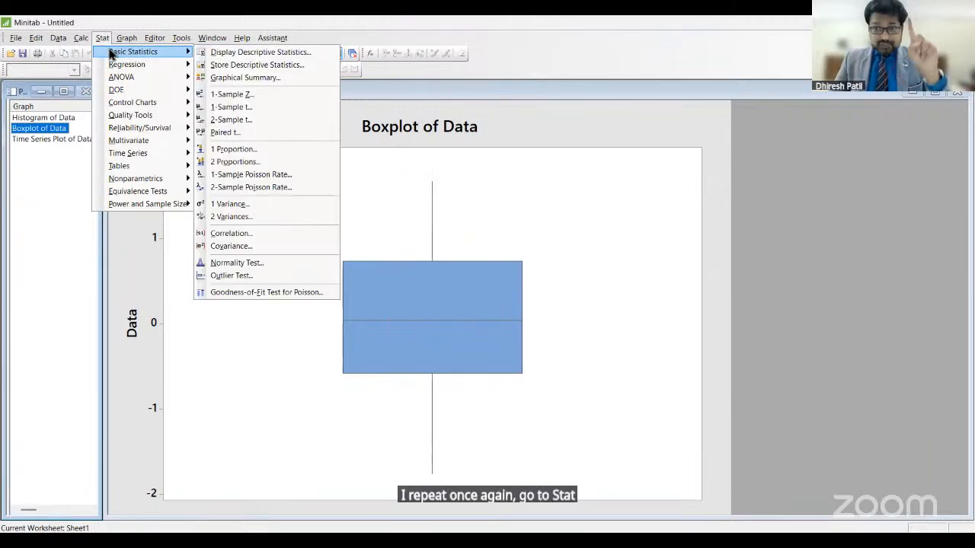
pyautogui.click(241, 77)
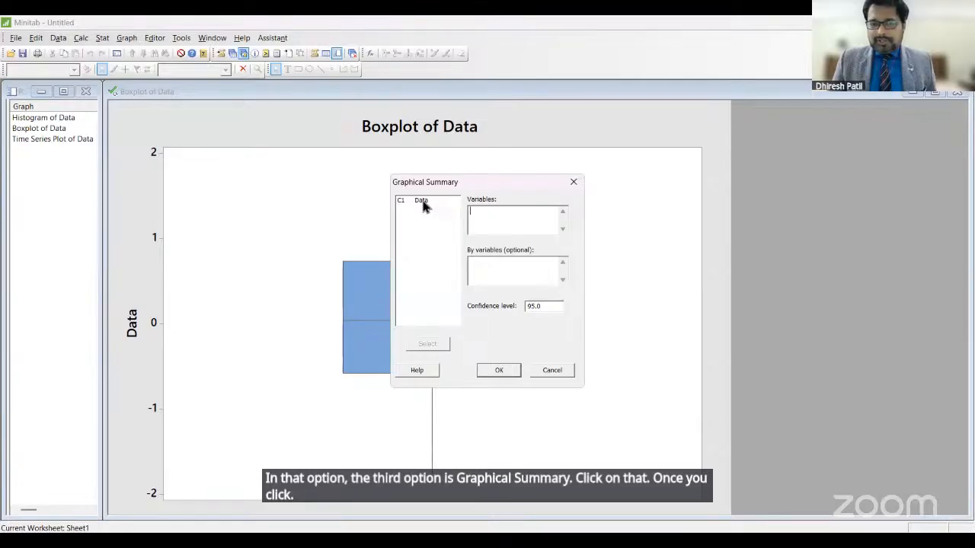
pyautogui.doubleClick(422, 202)
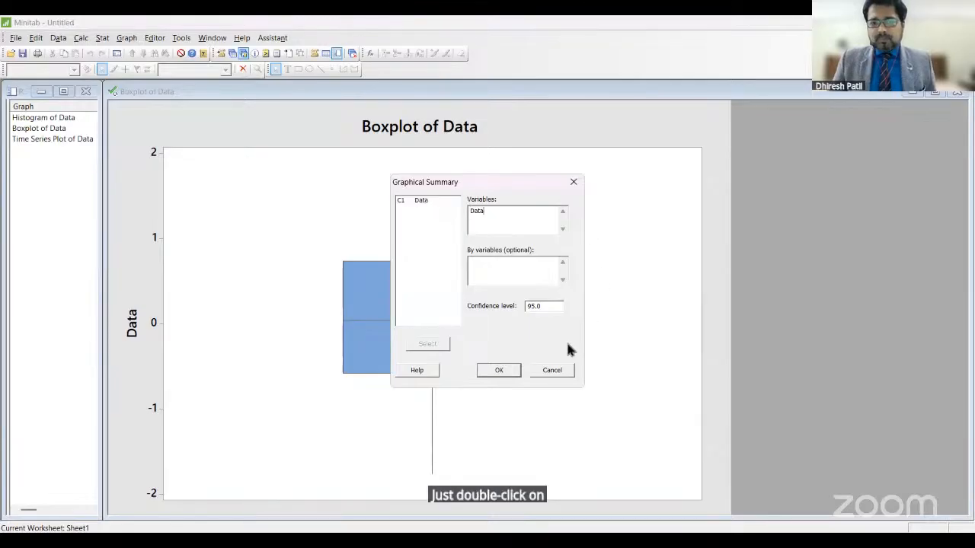
pyautogui.click(501, 372)
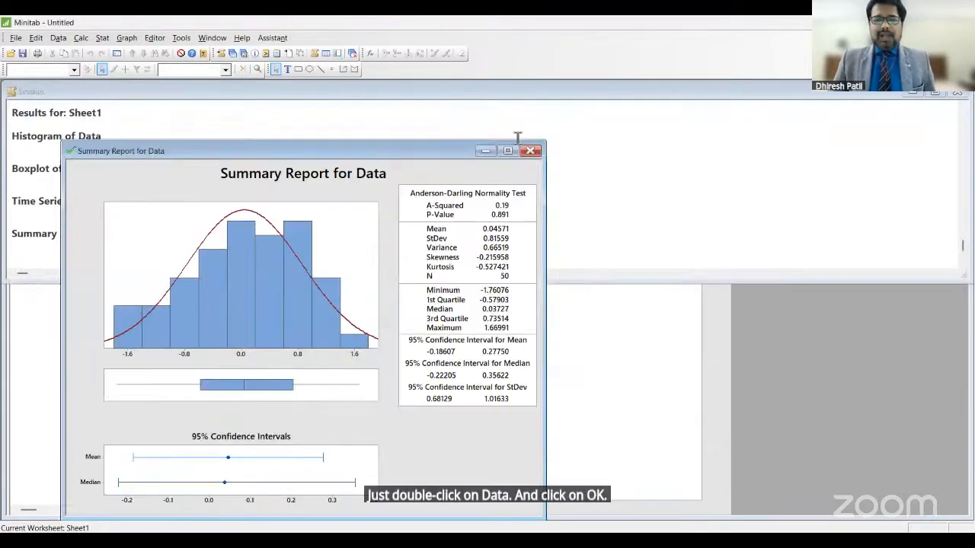
pyautogui.click(508, 151)
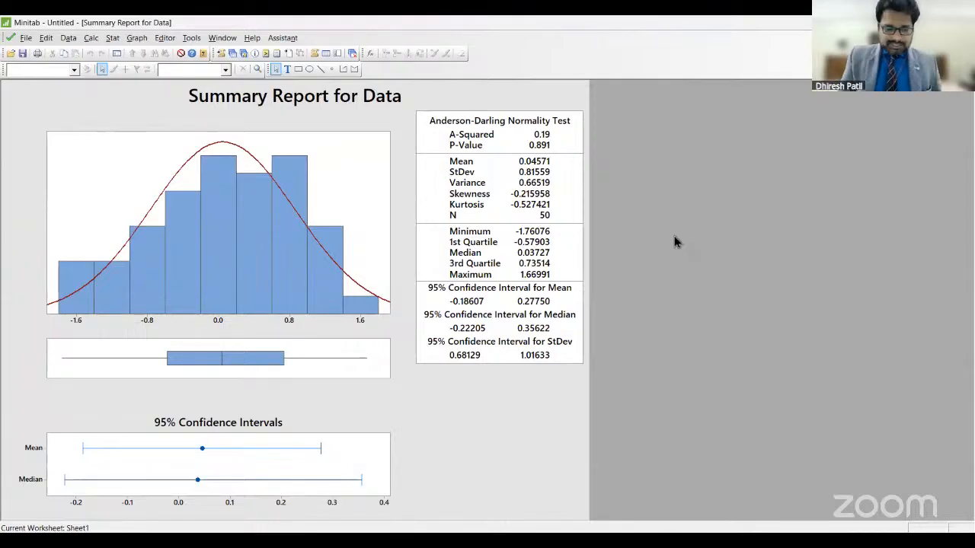
# Handwrite "Histogram" and "Box plot" beside those charts in the summary report, bracket the statistics table, and return to the graphs list
pyautogui.click(575, 469)
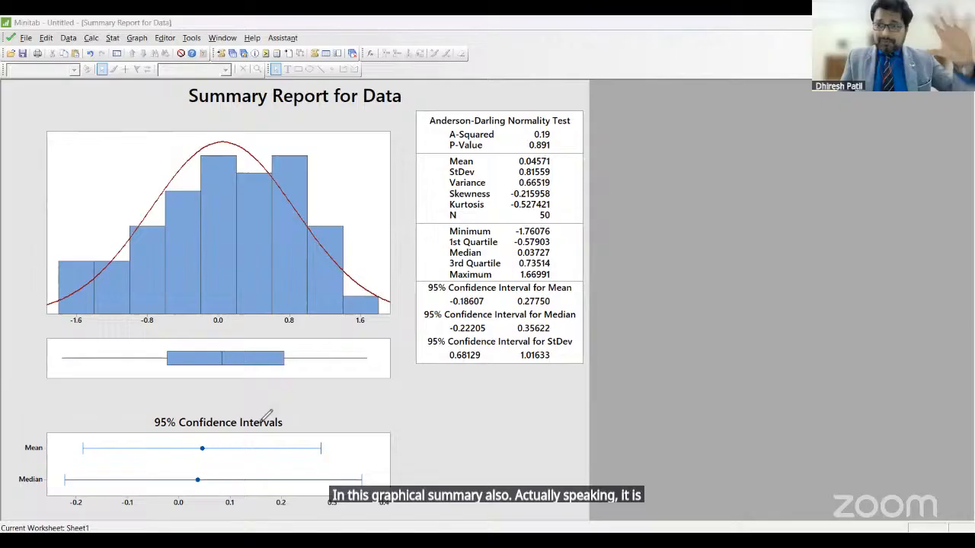
pyautogui.moveTo(112, 149); pyautogui.dragTo(112, 172)
pyautogui.moveTo(124, 152)
pyautogui.mouseDown()
pyautogui.moveTo(126, 173)
pyautogui.moveTo(186, 137)
pyautogui.moveTo(216, 134)
pyautogui.mouseUp()
pyautogui.click(138, 157)
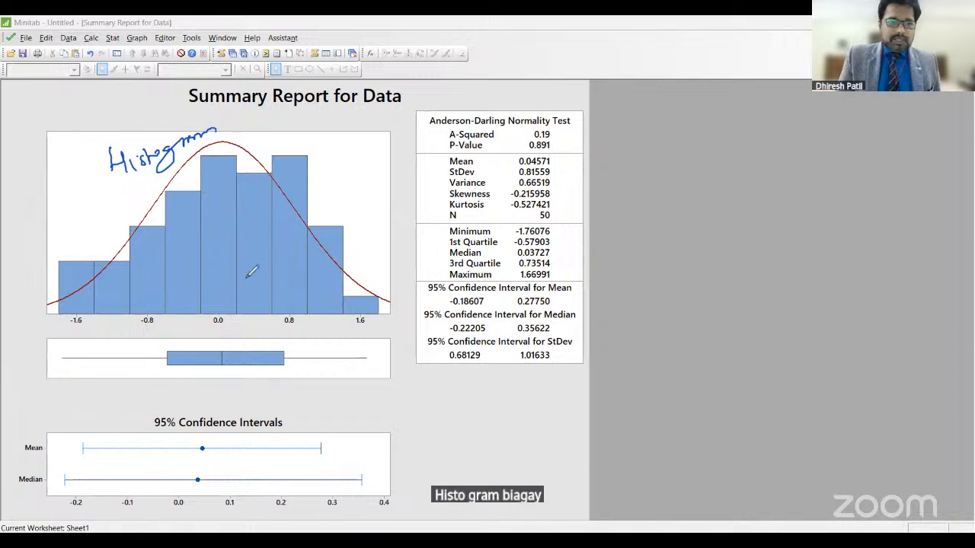
pyautogui.moveTo(268, 386)
pyautogui.mouseDown()
pyautogui.moveTo(314, 406)
pyautogui.moveTo(347, 393)
pyautogui.moveTo(403, 401)
pyautogui.moveTo(430, 384)
pyautogui.mouseUp()
pyautogui.moveTo(597, 125)
pyautogui.mouseDown()
pyautogui.moveTo(629, 381)
pyautogui.moveTo(588, 379)
pyautogui.mouseUp()
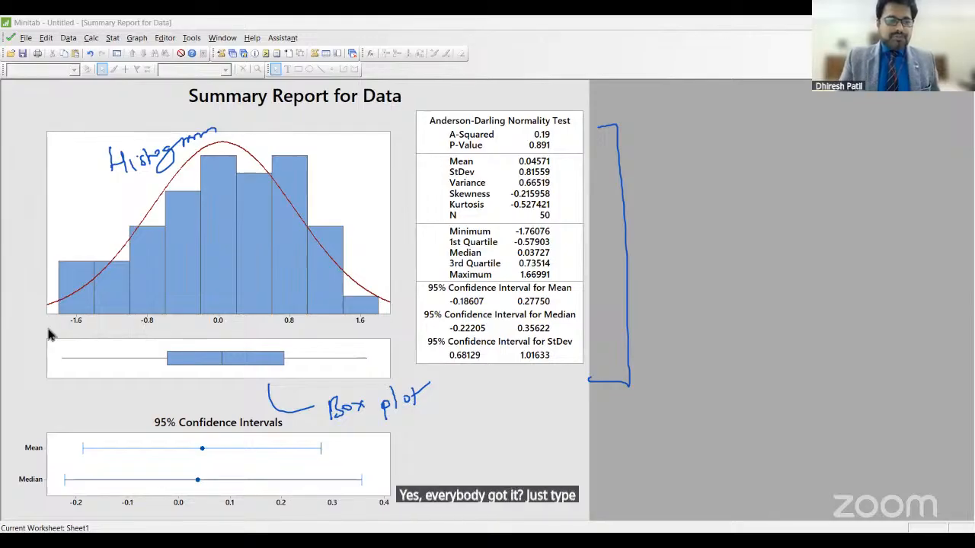
pyautogui.click(24, 450)
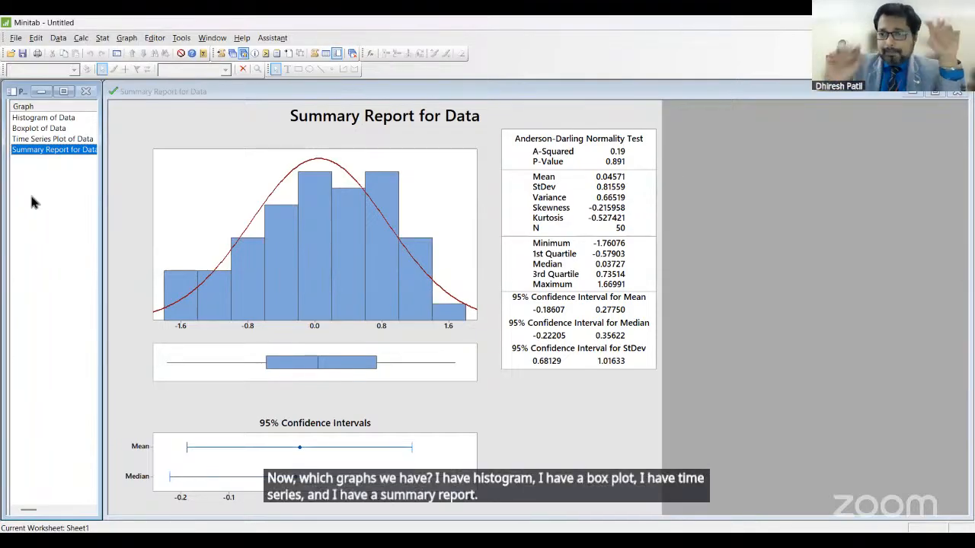
# Activate the Summary Report for Data graph and open the Layout Tool from it
pyautogui.click(216, 121)
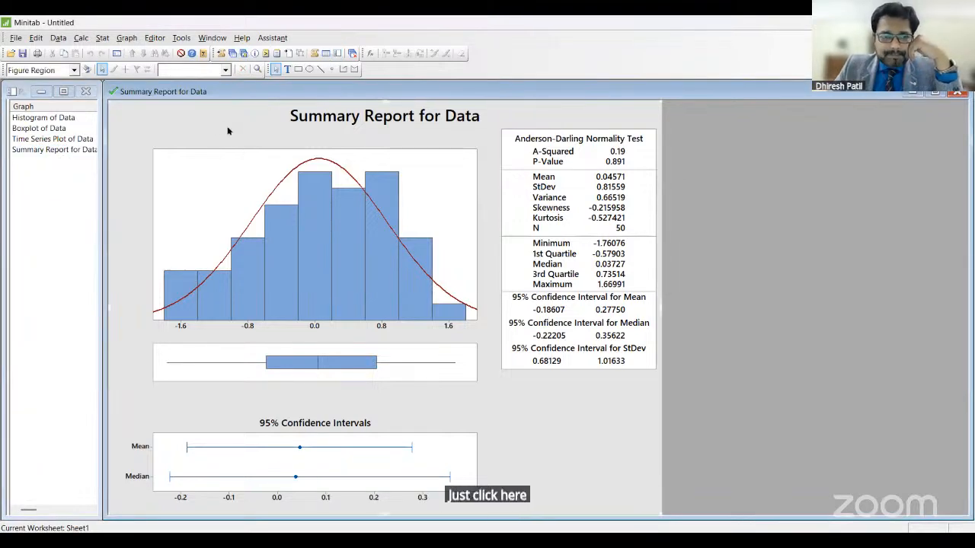
pyautogui.rightClick(227, 129)
pyautogui.click(495, 394)
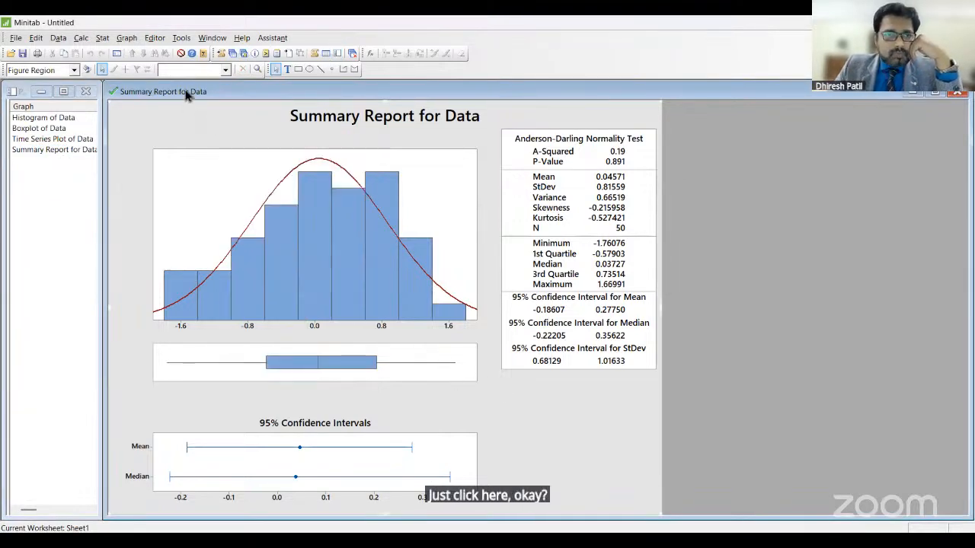
pyautogui.click(156, 39)
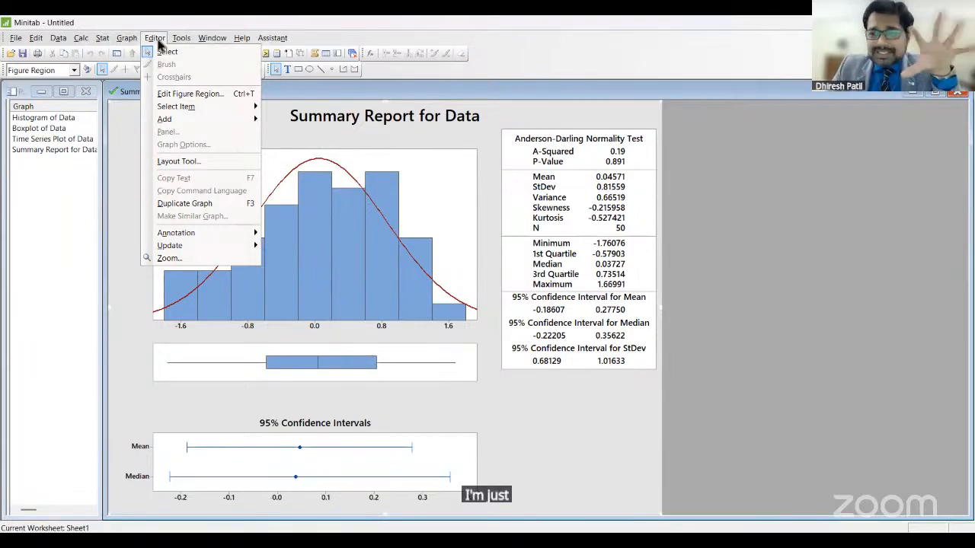
pyautogui.moveTo(272, 37)
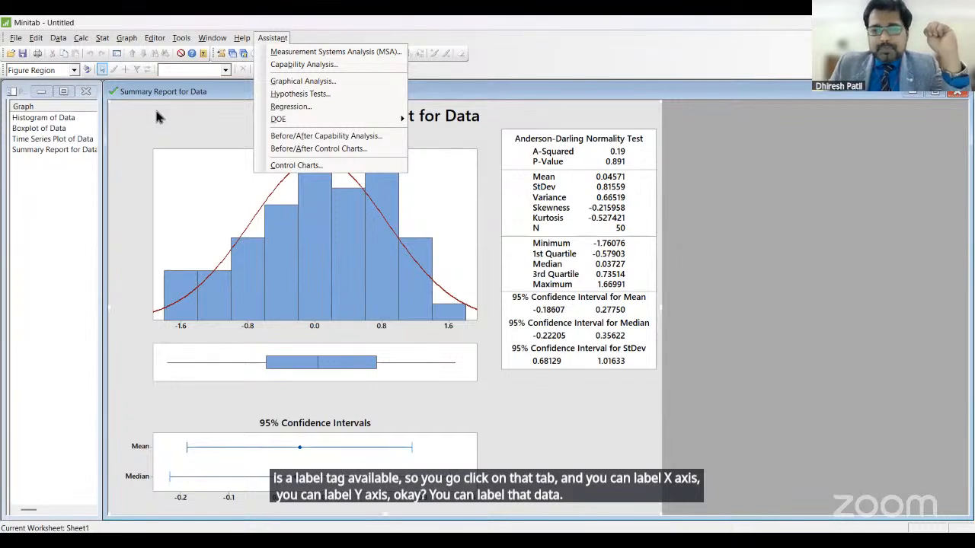
pyautogui.click(160, 39)
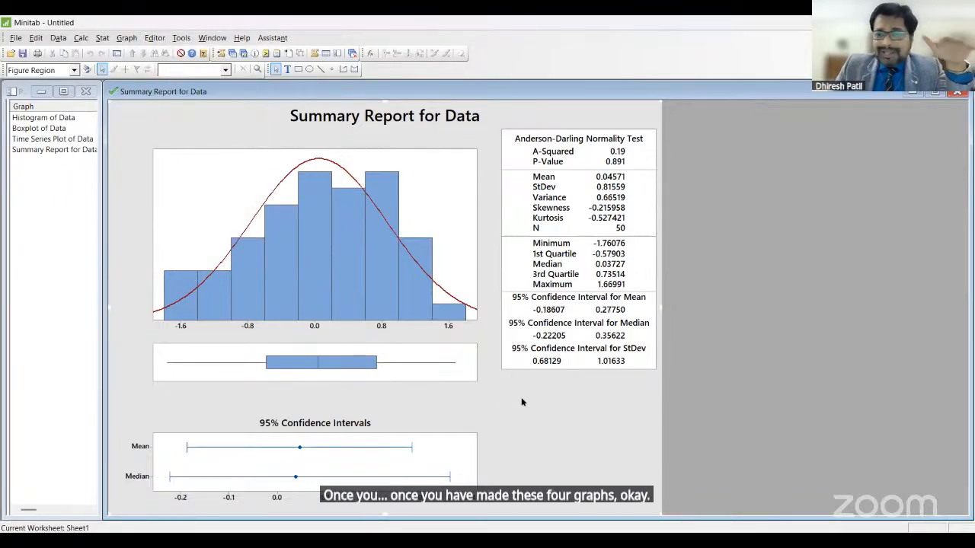
pyautogui.click(155, 38)
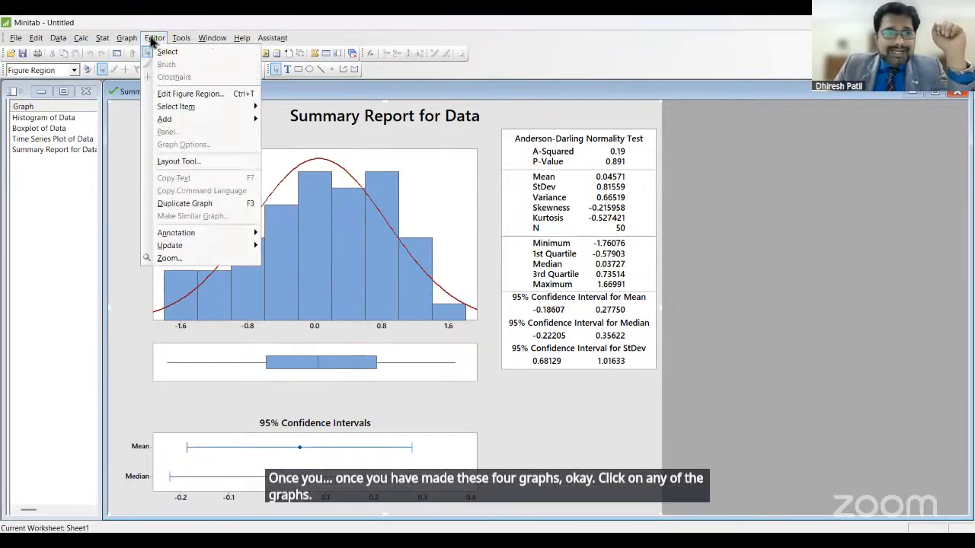
pyautogui.click(182, 161)
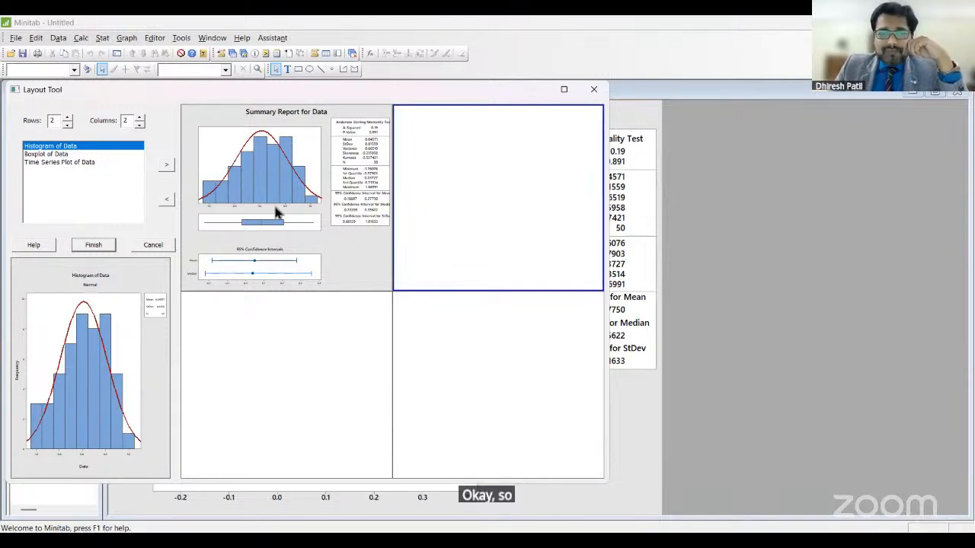
# Add the histogram, boxplot and time series plot to the 2-by-2 layout's empty cells and maximize the Layout Tool
pyautogui.doubleClick(63, 149)
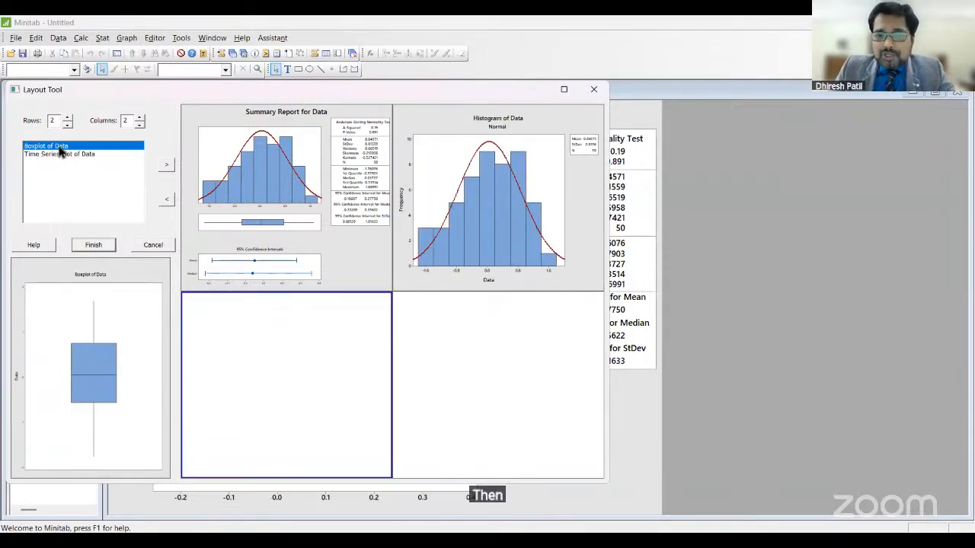
pyautogui.doubleClick(60, 148)
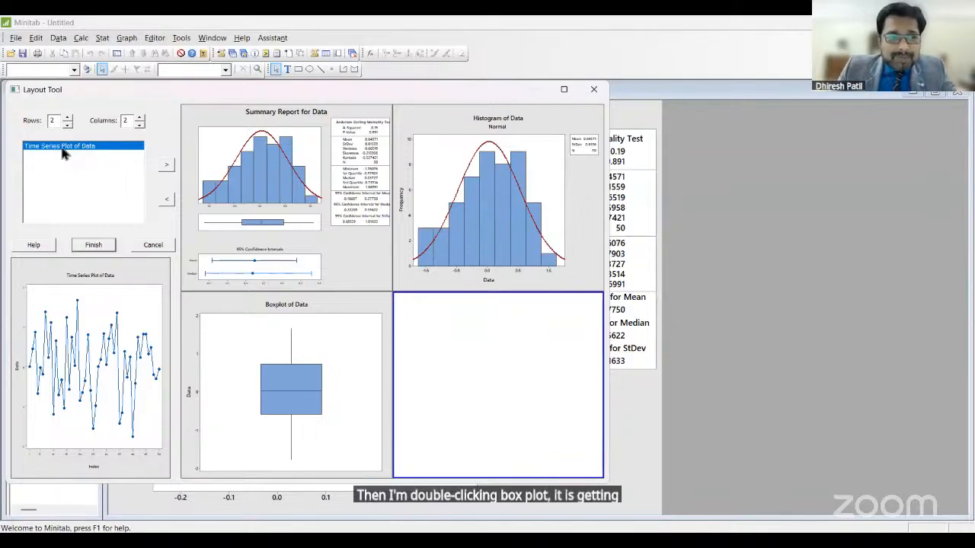
pyautogui.doubleClick(61, 147)
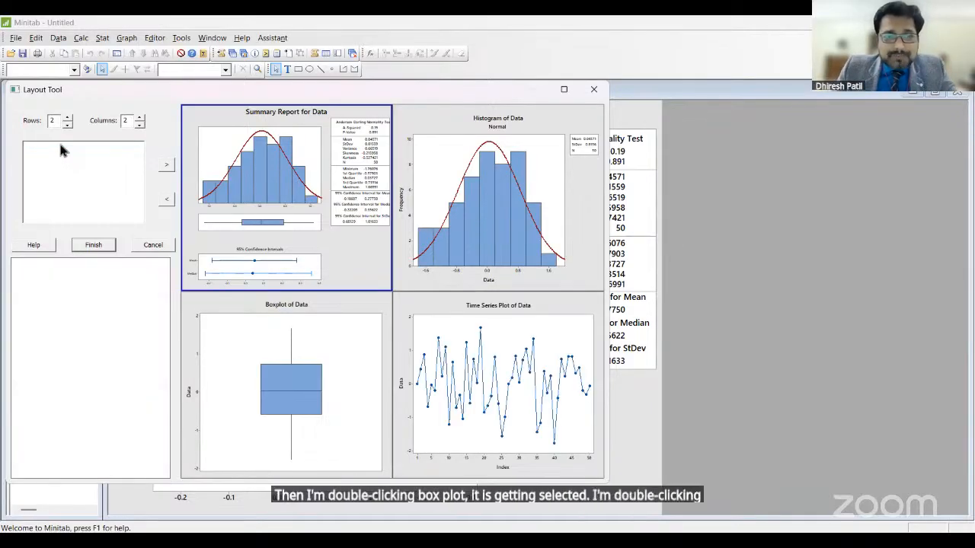
pyautogui.click(564, 90)
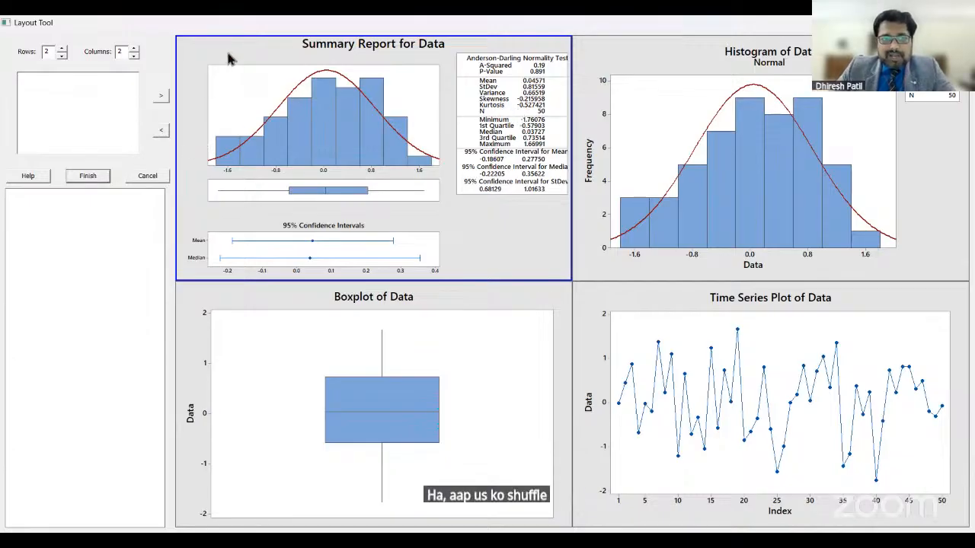
# Demonstrate taking the summary report out of its layout cell and putting it back, twice
pyautogui.click(160, 131)
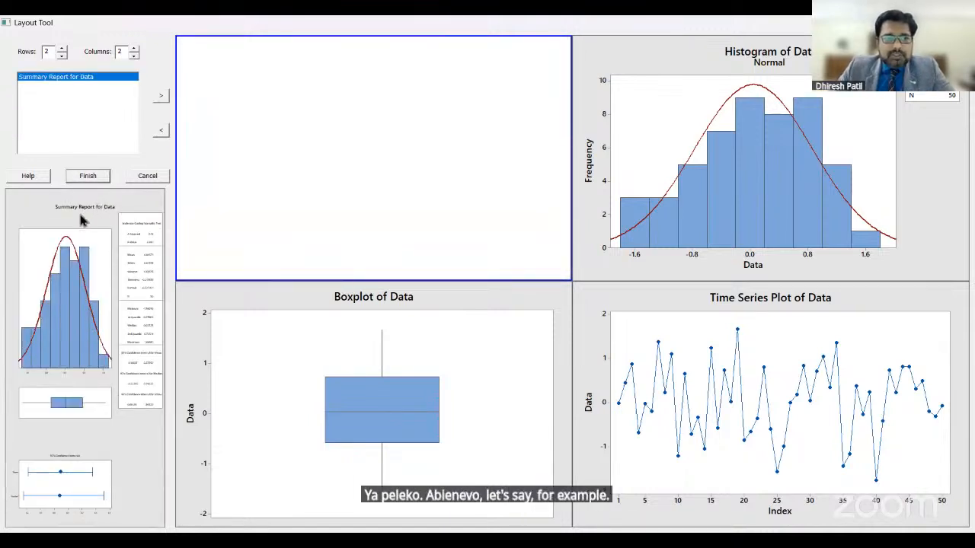
pyautogui.click(160, 97)
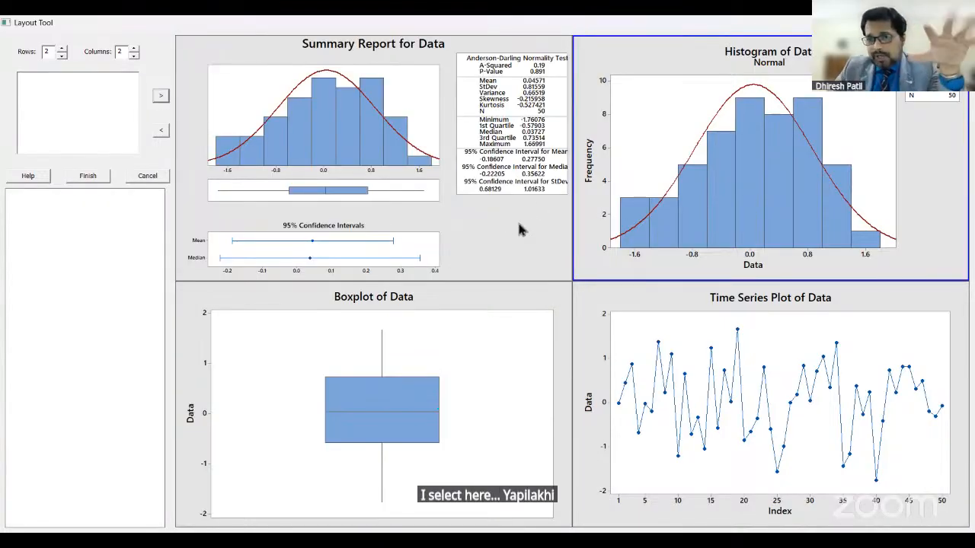
pyautogui.click(533, 251)
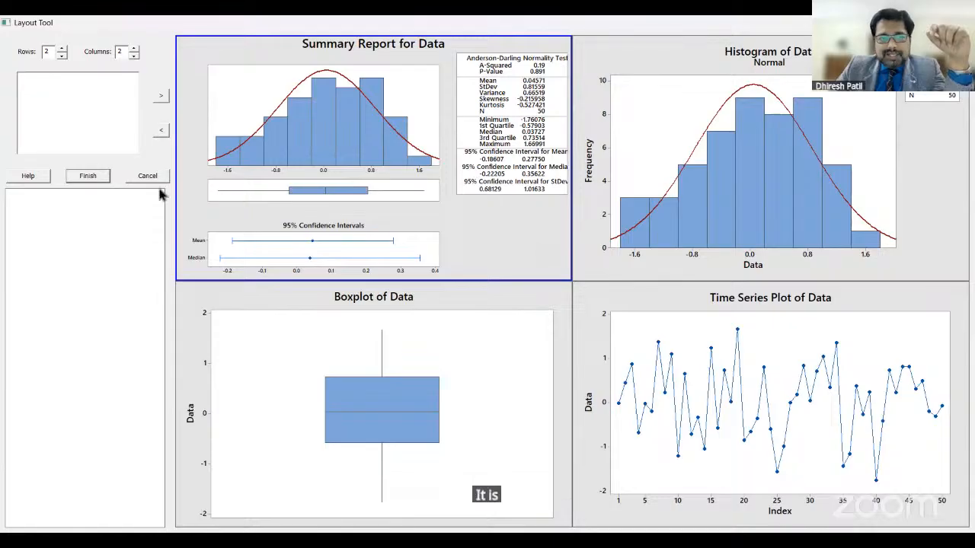
pyautogui.click(160, 132)
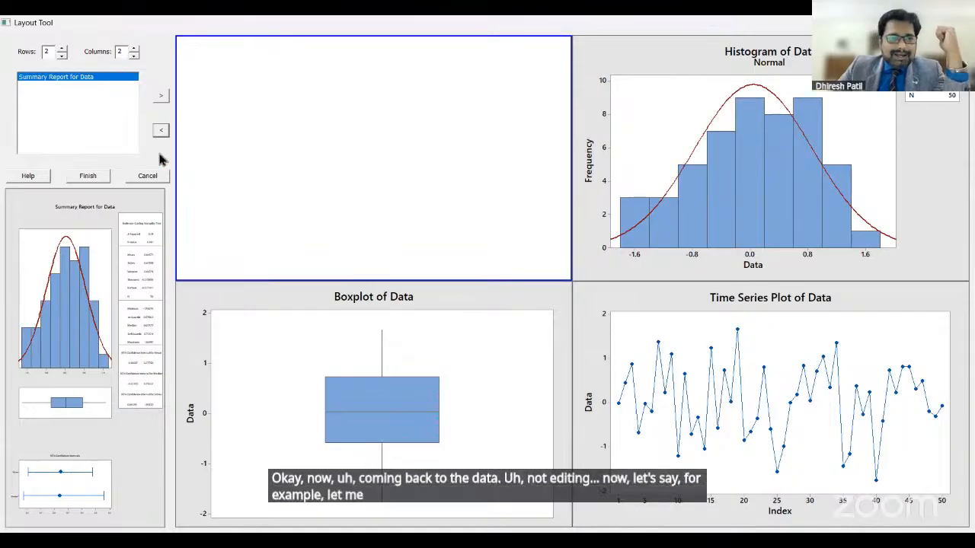
pyautogui.click(161, 95)
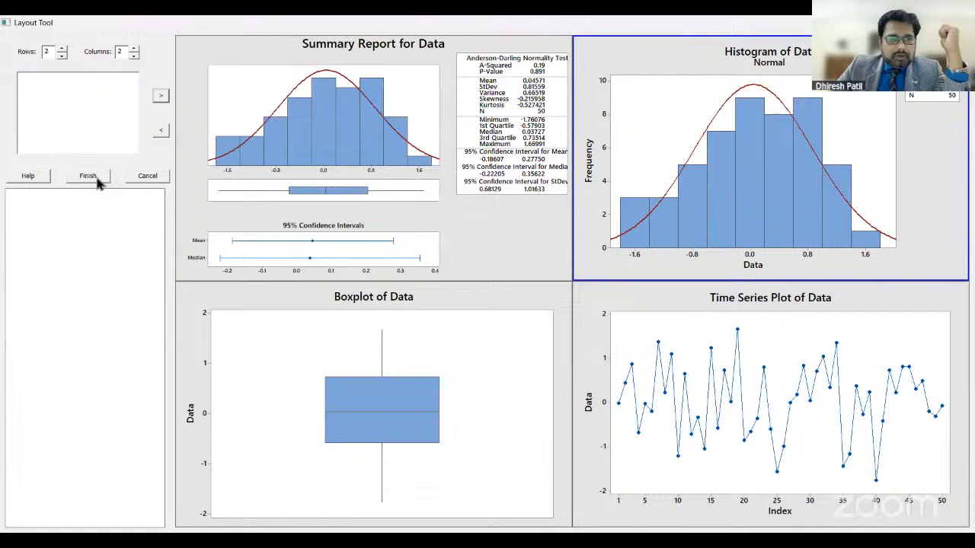
# Finish the four-graph layout and maximize its window
pyautogui.click(96, 179)
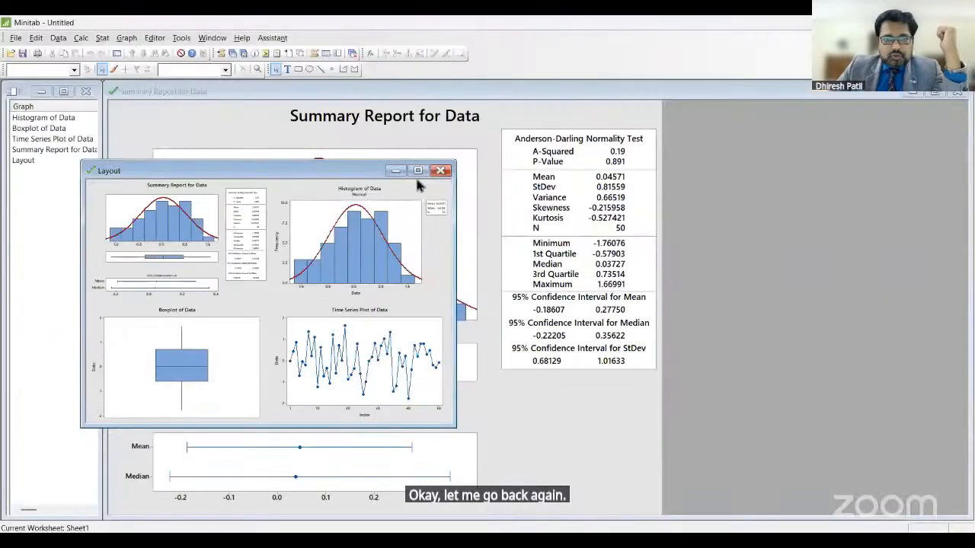
pyautogui.click(417, 171)
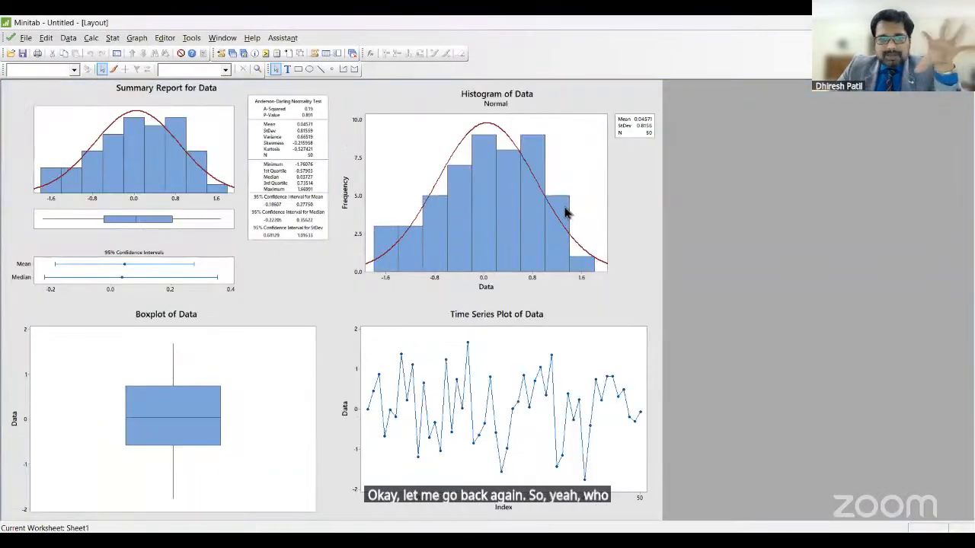
# Return to the graphs list, display Histogram of Data and make its graph window active
pyautogui.click(243, 52)
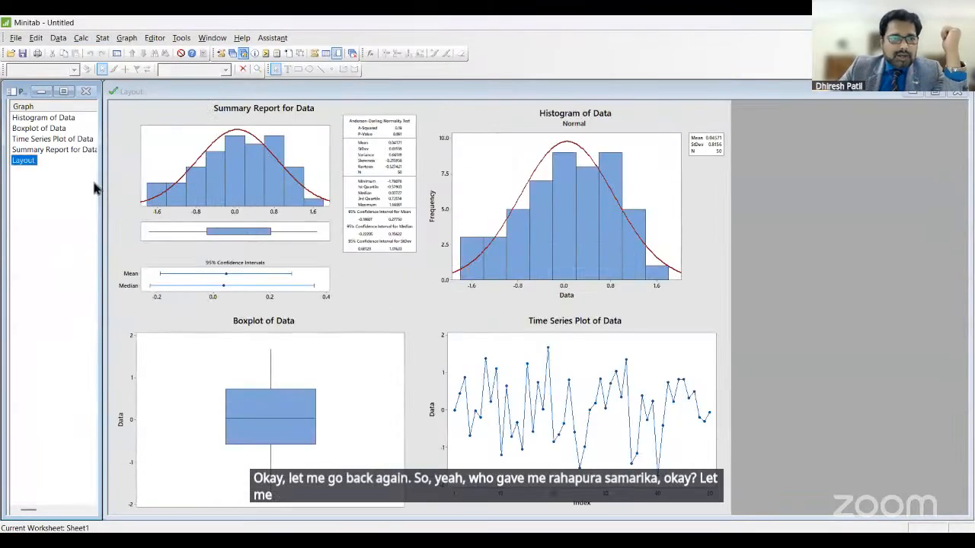
pyautogui.click(43, 118)
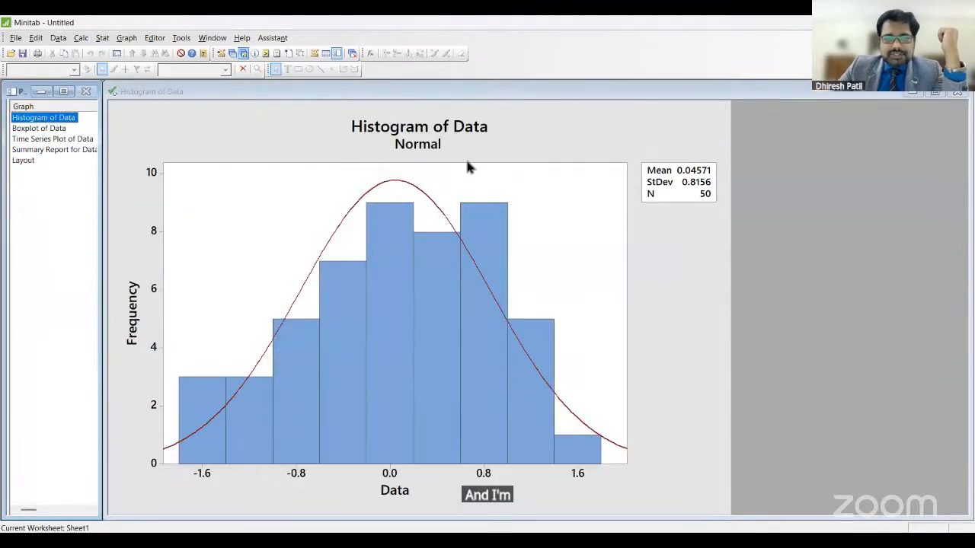
pyautogui.click(280, 127)
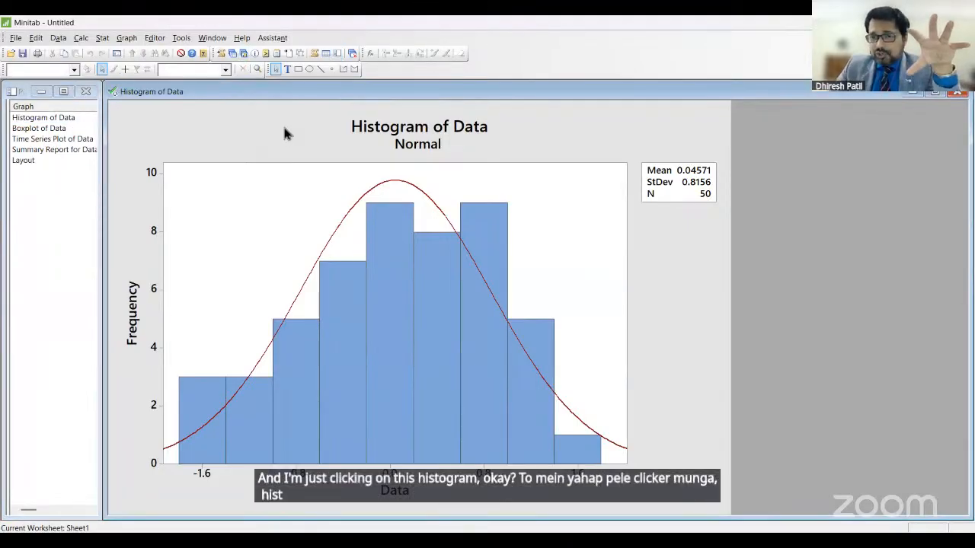
# Open the Layout Tool for Histogram of Data, maximize it and set the layout to 3 rows
pyautogui.click(152, 39)
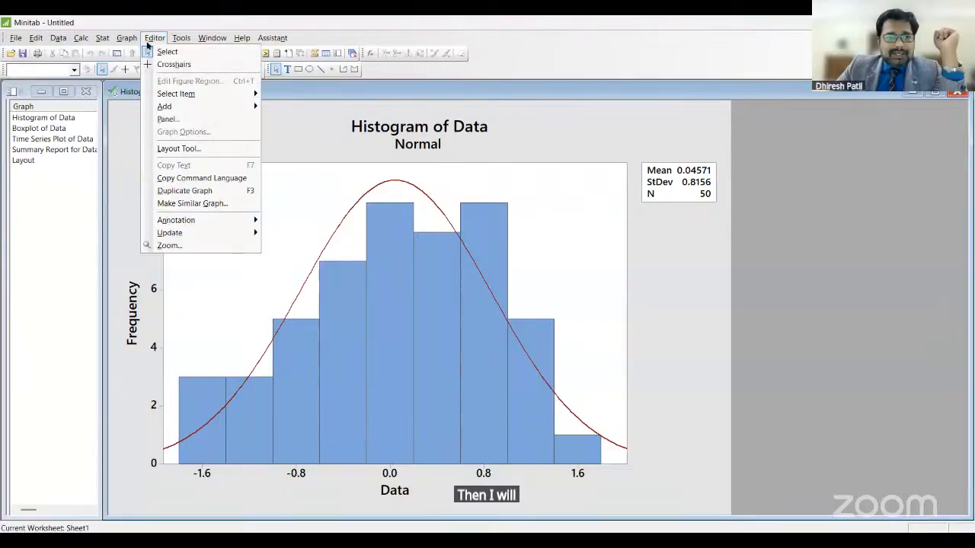
pyautogui.click(203, 148)
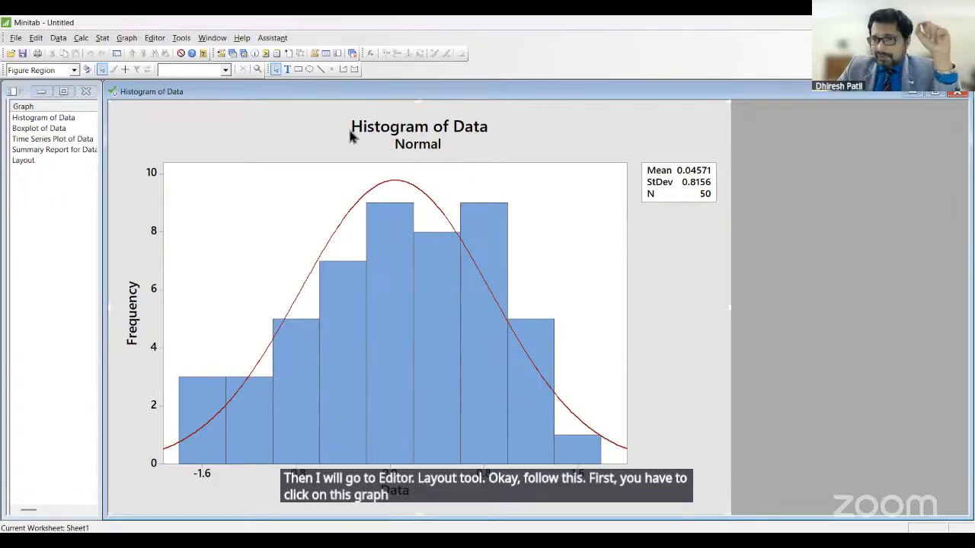
pyautogui.click(152, 38)
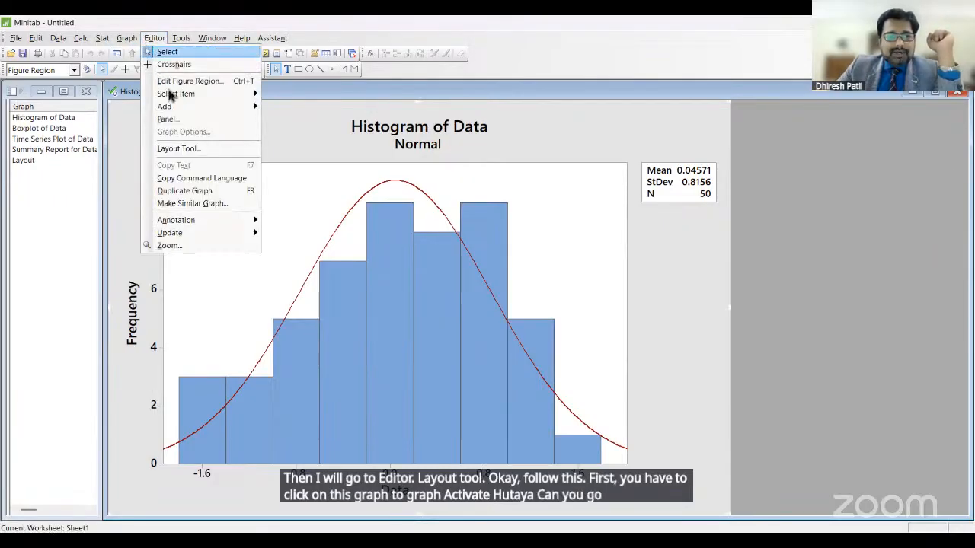
pyautogui.click(176, 149)
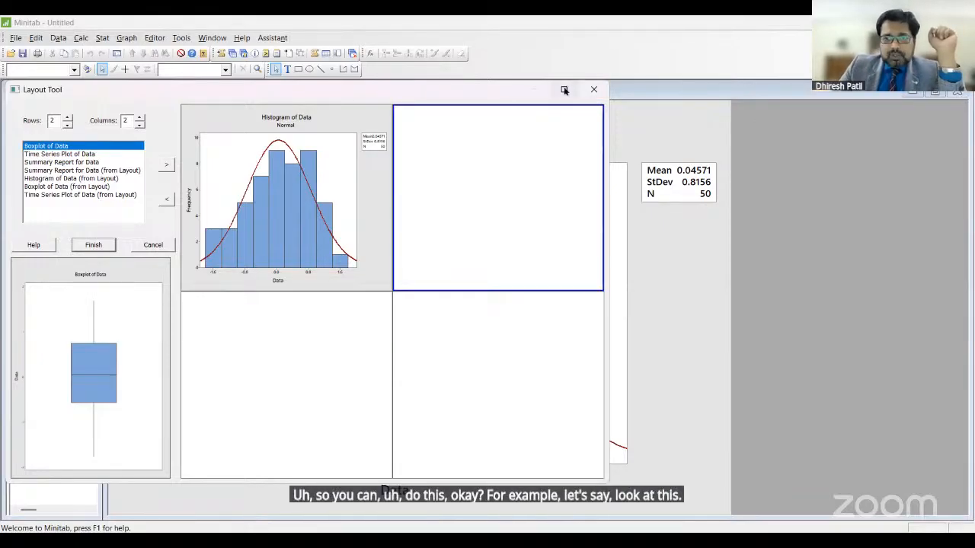
pyautogui.doubleClick(141, 97)
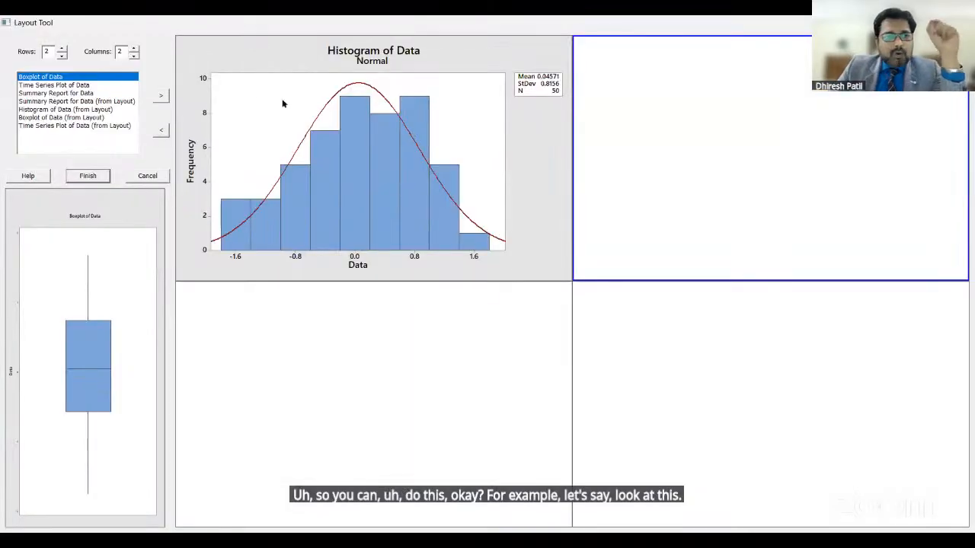
pyautogui.click(61, 48)
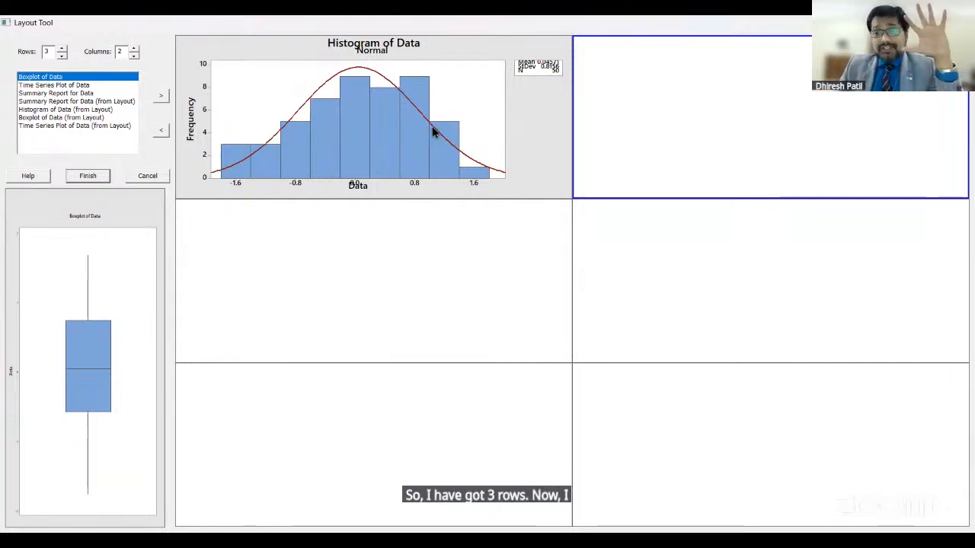
# Add the boxplot, time series plot and summary report, plus the summary report and histogram marked (from Layout), to the empty cells
pyautogui.doubleClick(86, 79)
pyautogui.doubleClick(85, 79)
pyautogui.doubleClick(85, 79)
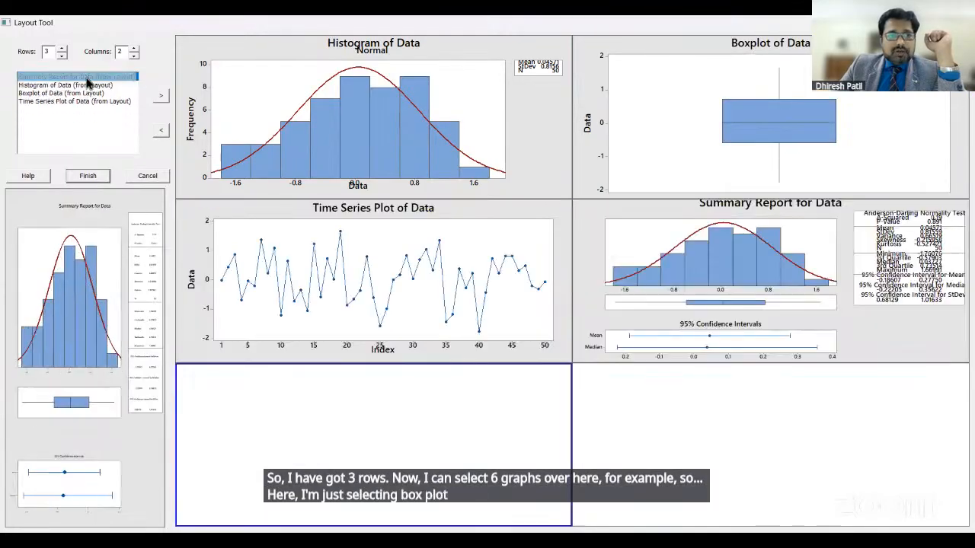
pyautogui.doubleClick(85, 79)
pyautogui.doubleClick(86, 79)
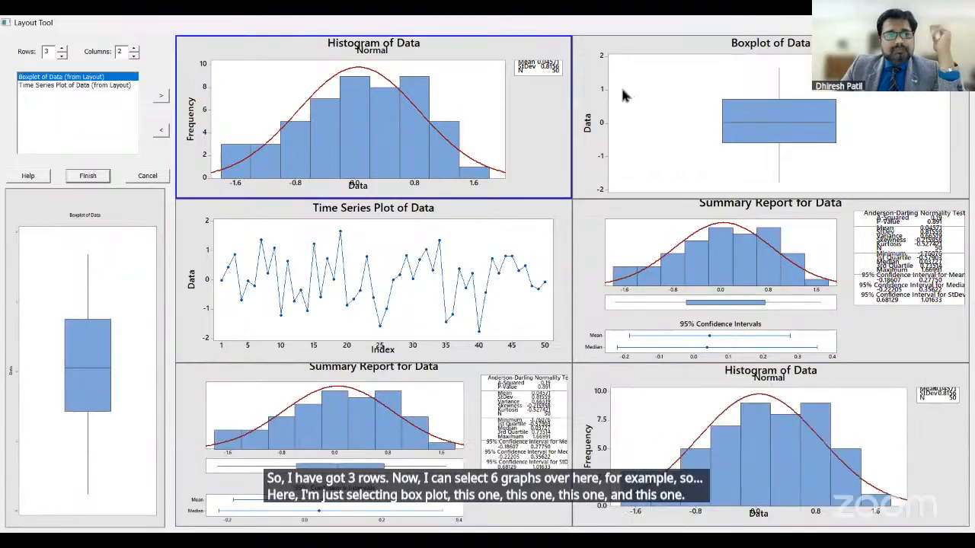
# Set the layout to 3 columns and add the boxplot and time series plot marked (from Layout)
pyautogui.click(134, 48)
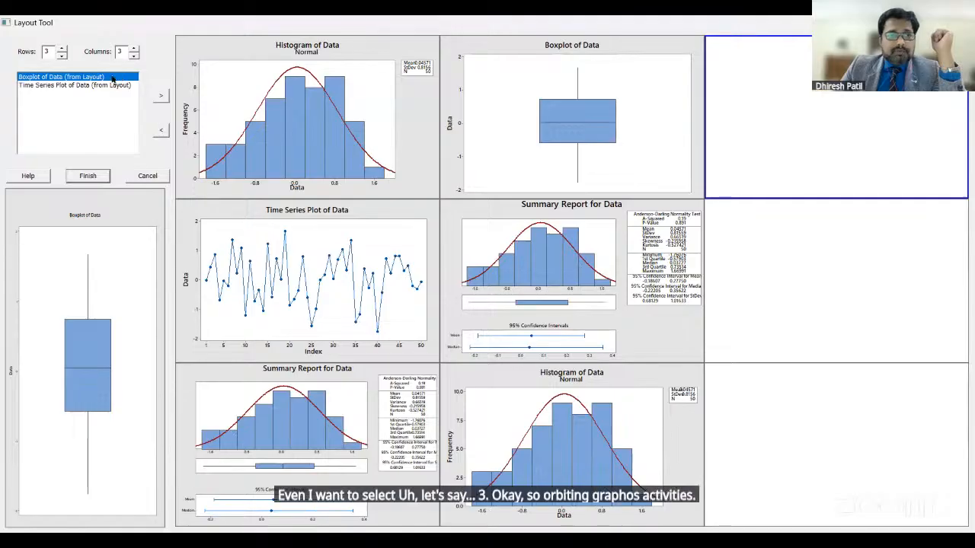
pyautogui.doubleClick(113, 77)
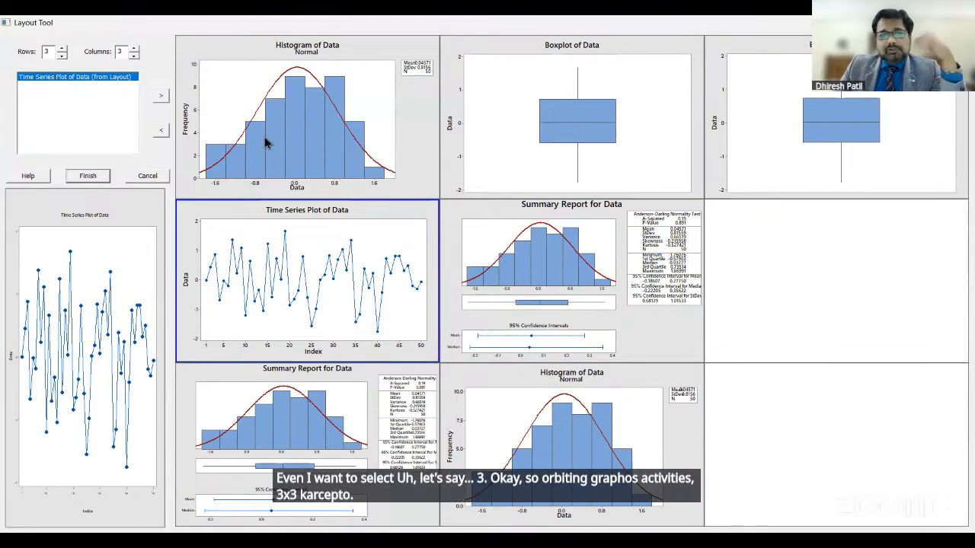
pyautogui.doubleClick(66, 78)
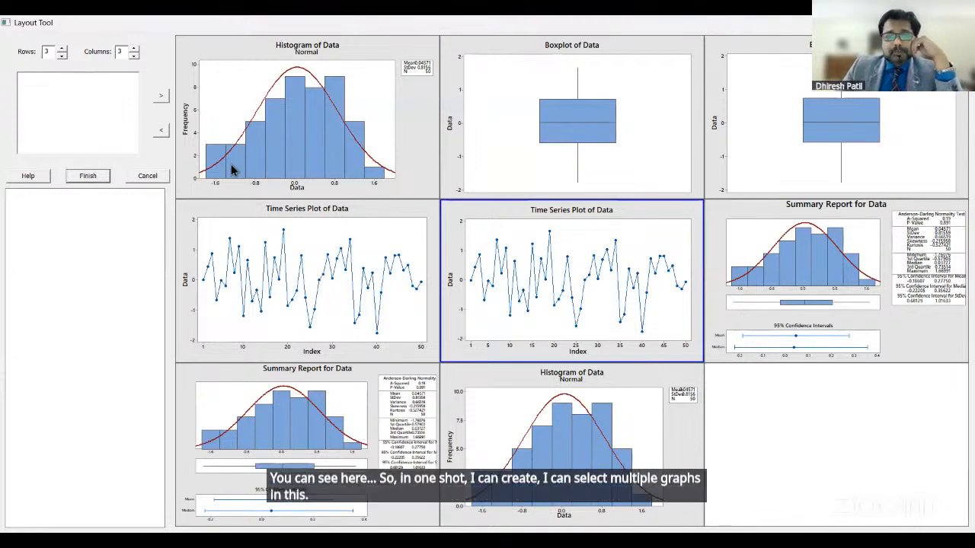
# Finish the 3-by-3 layout and maximize its graph window
pyautogui.click(80, 177)
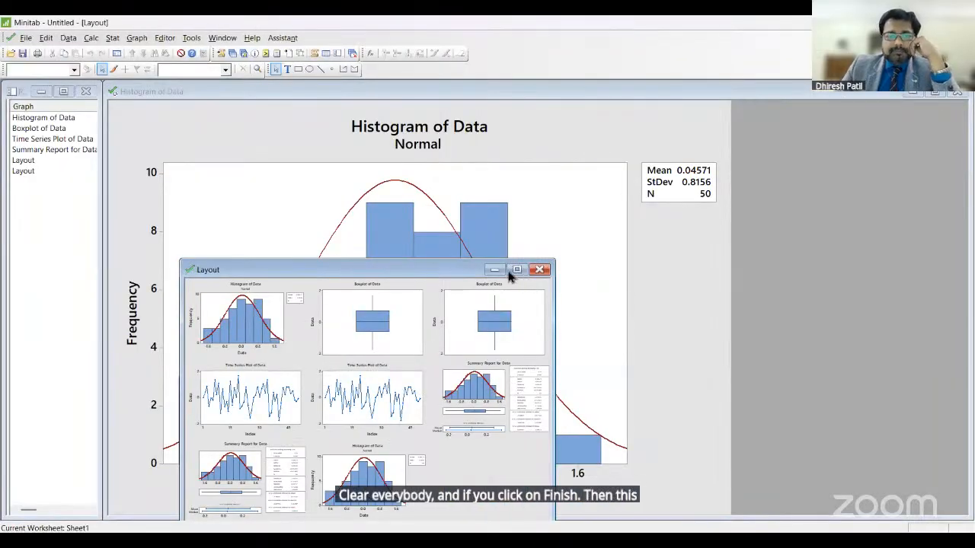
pyautogui.click(517, 270)
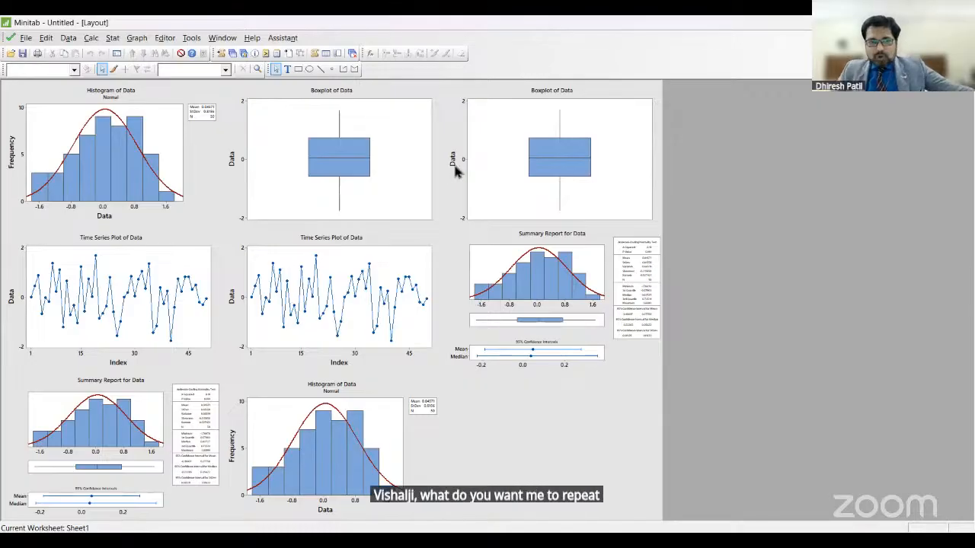
# Show Histogram of Data from the graphs list and switch its window between active and inactive, leaving it active
pyautogui.click(243, 53)
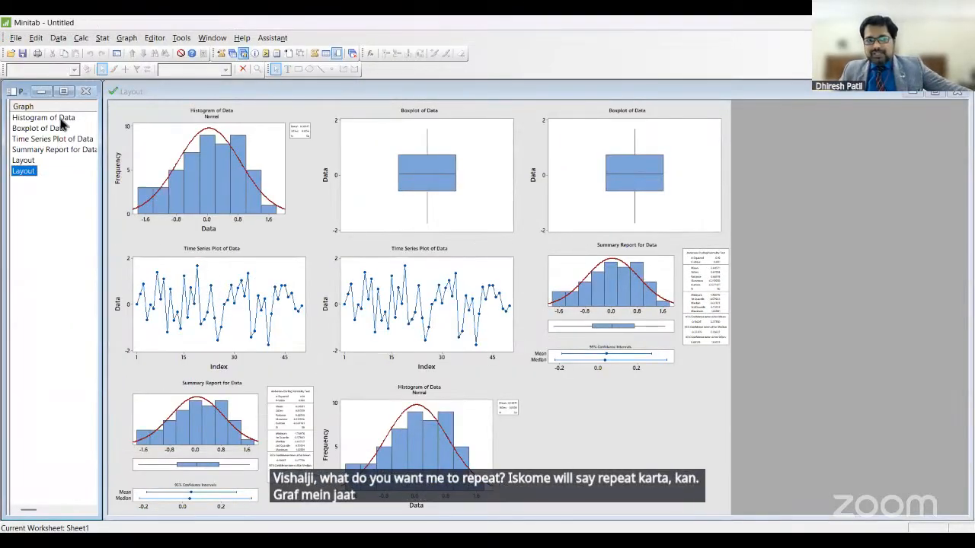
pyautogui.click(60, 118)
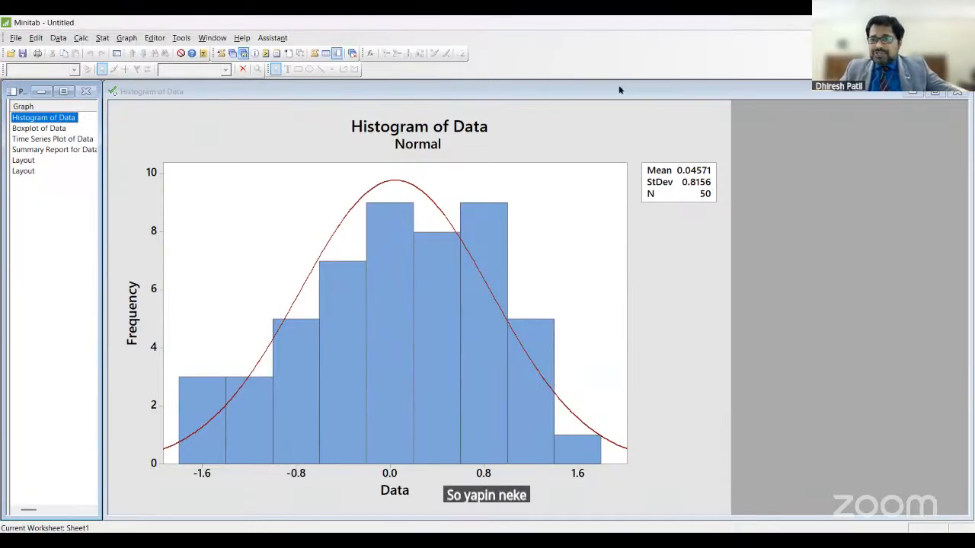
pyautogui.click(247, 131)
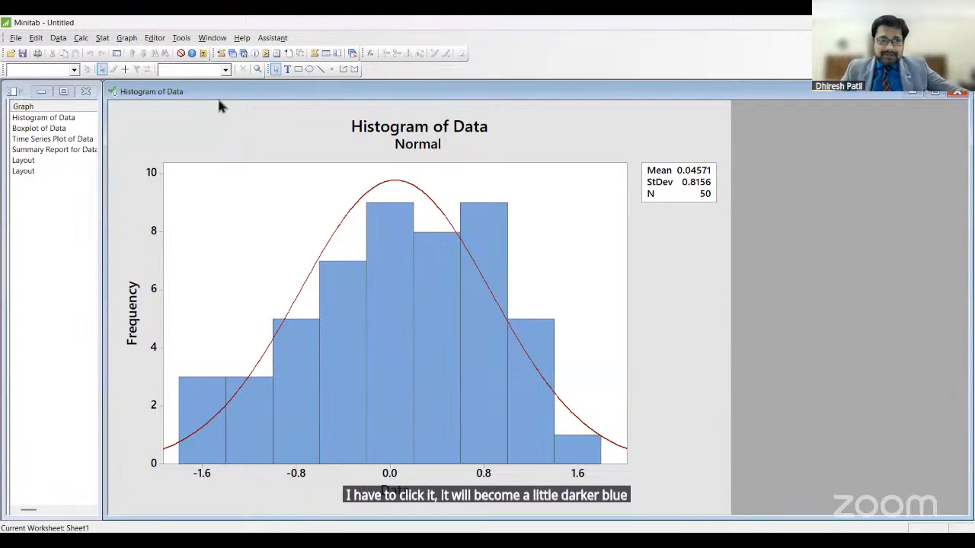
pyautogui.click(49, 316)
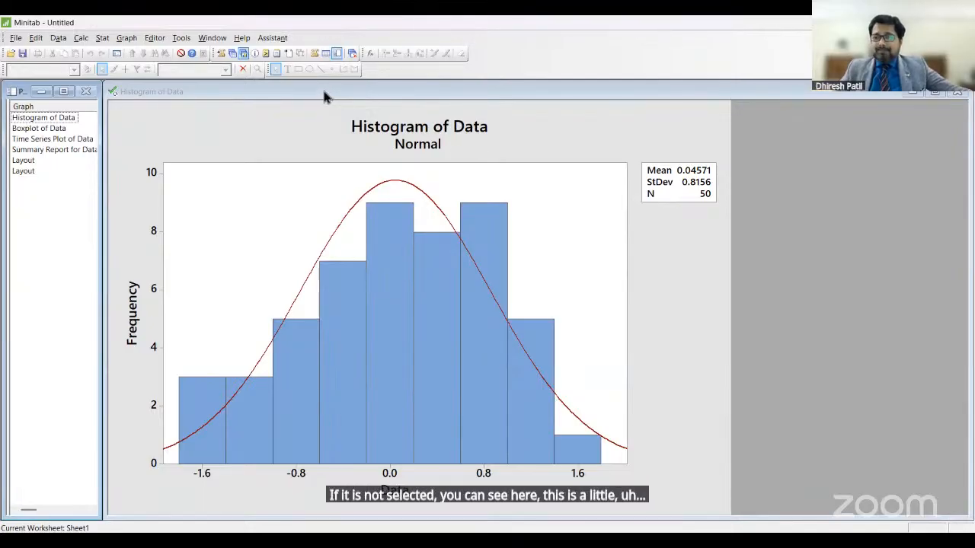
pyautogui.click(276, 147)
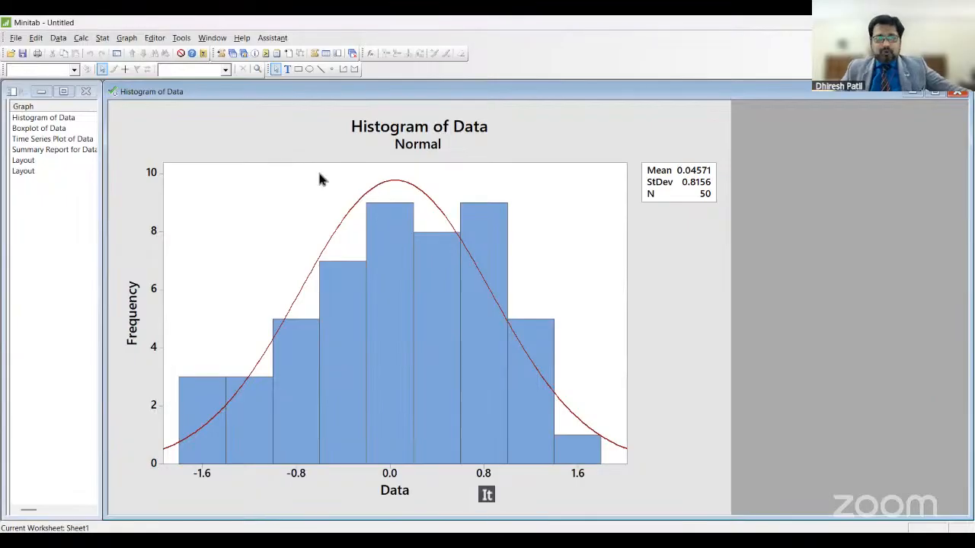
# Open the Layout Tool for the active histogram and set the grid to 3 rows by 3 columns
pyautogui.click(154, 37)
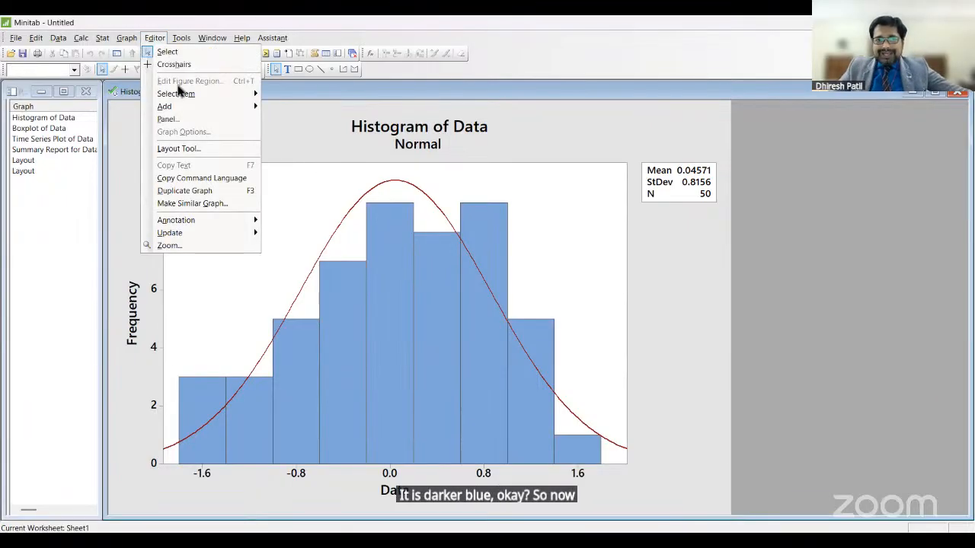
pyautogui.click(191, 152)
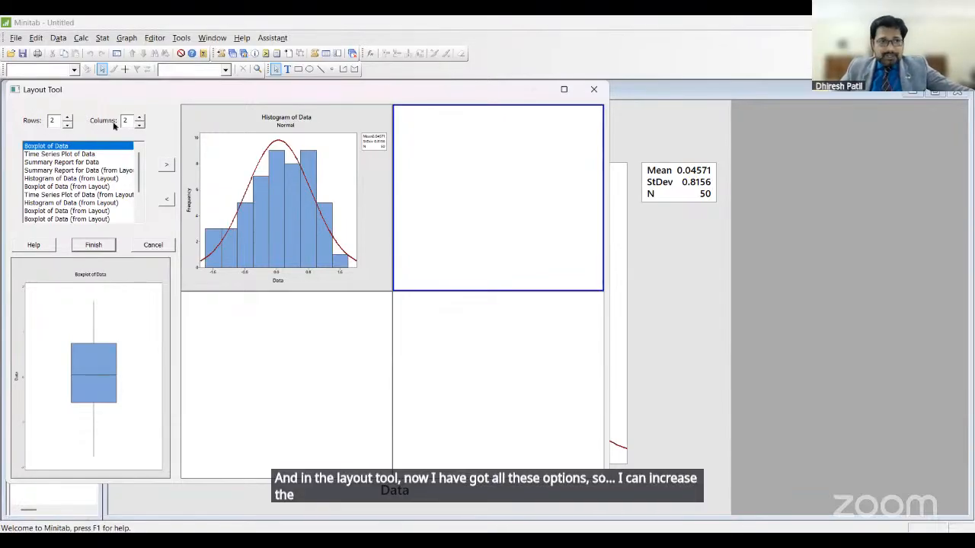
pyautogui.click(68, 118)
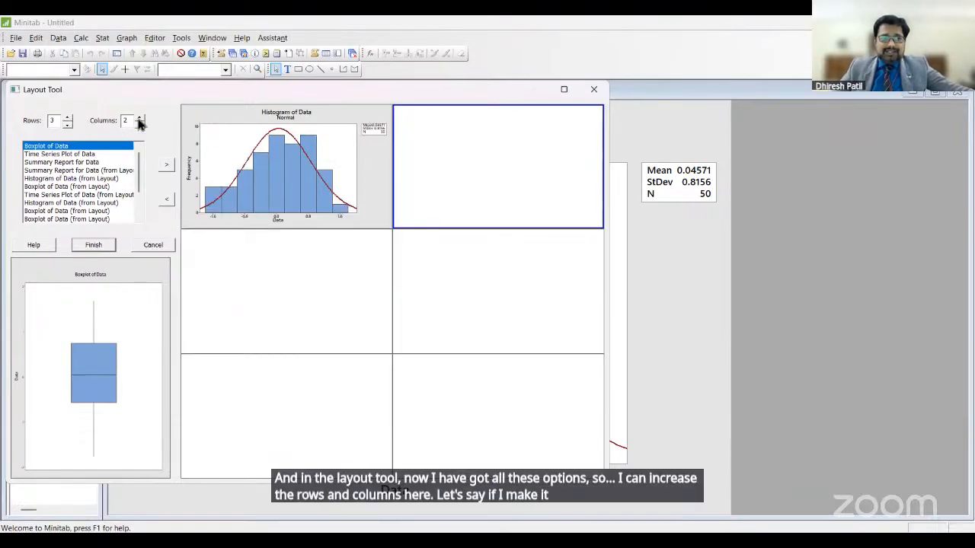
pyautogui.click(140, 118)
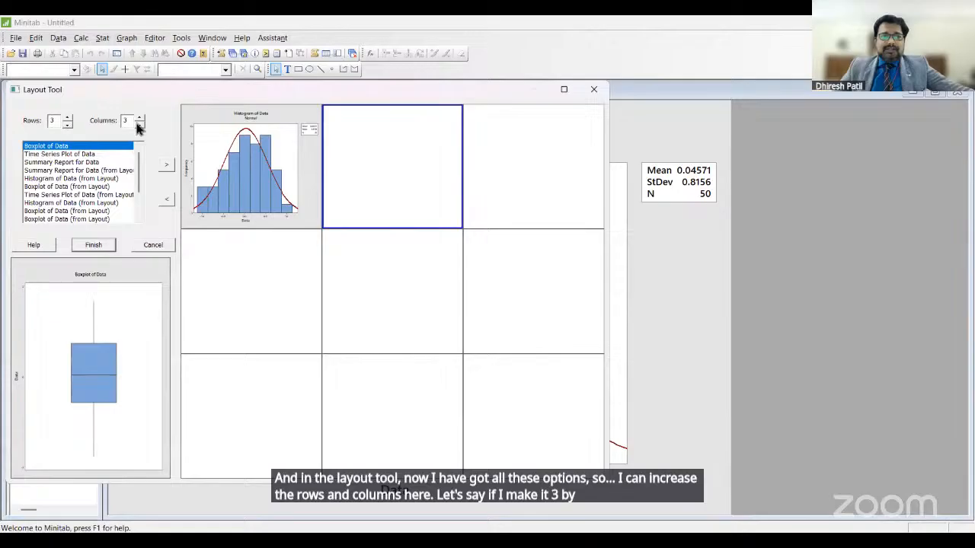
# Add Boxplot of Data, Time Series Plot of Data and Summary Report for Data to the next empty layout cells
pyautogui.doubleClick(45, 149)
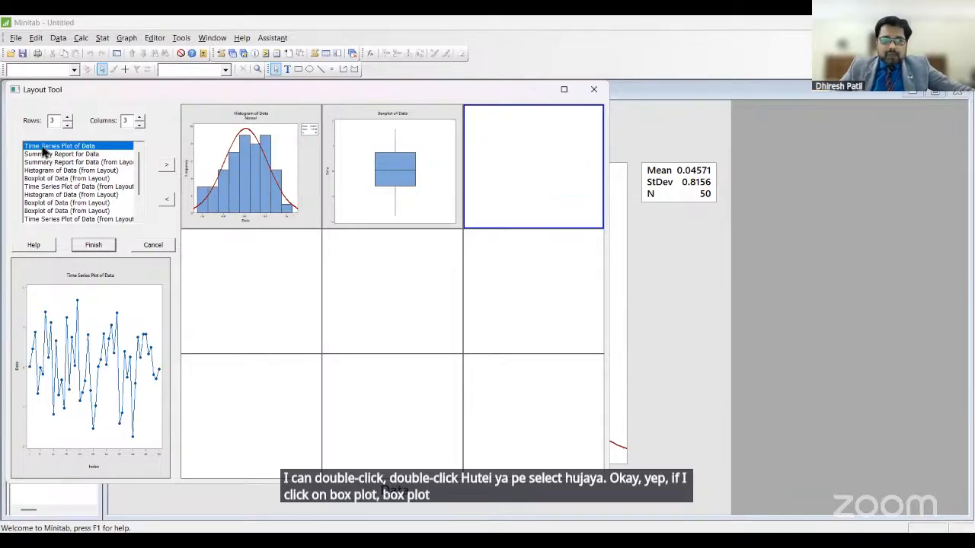
pyautogui.doubleClick(46, 147)
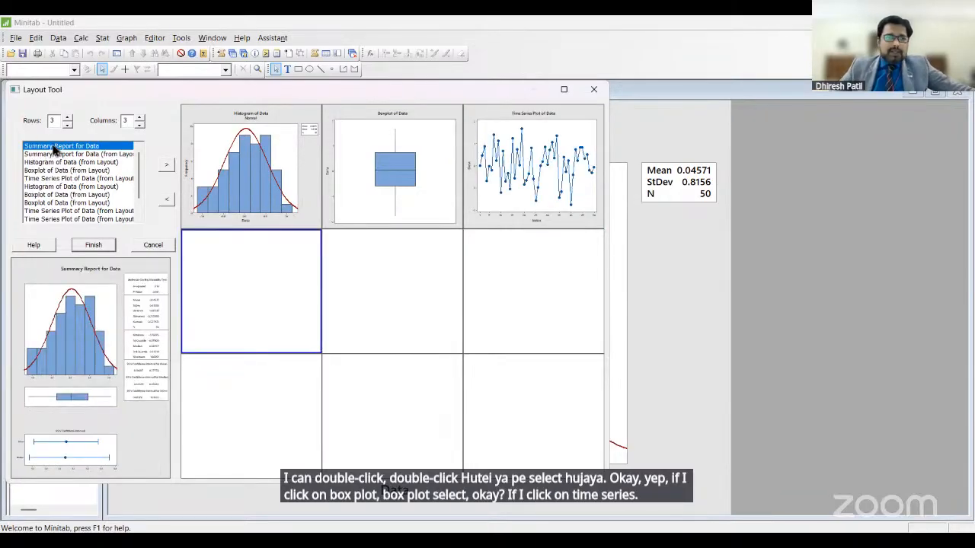
pyautogui.doubleClick(51, 147)
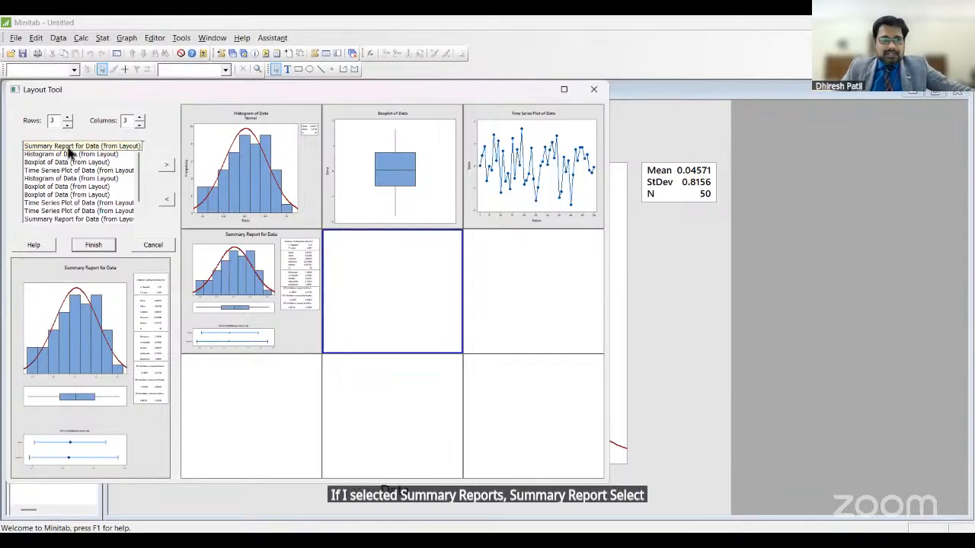
# Fill the remaining cells with a summary report, two boxplots, a time series plot and another summary report, all marked (from Layout)
pyautogui.doubleClick(70, 148)
pyautogui.doubleClick(72, 156)
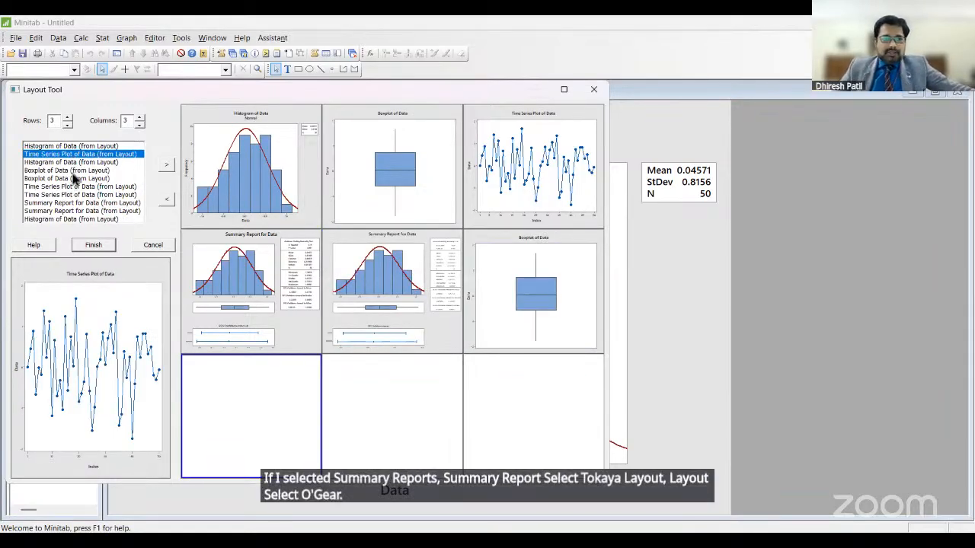
pyautogui.doubleClick(74, 171)
pyautogui.click(74, 185)
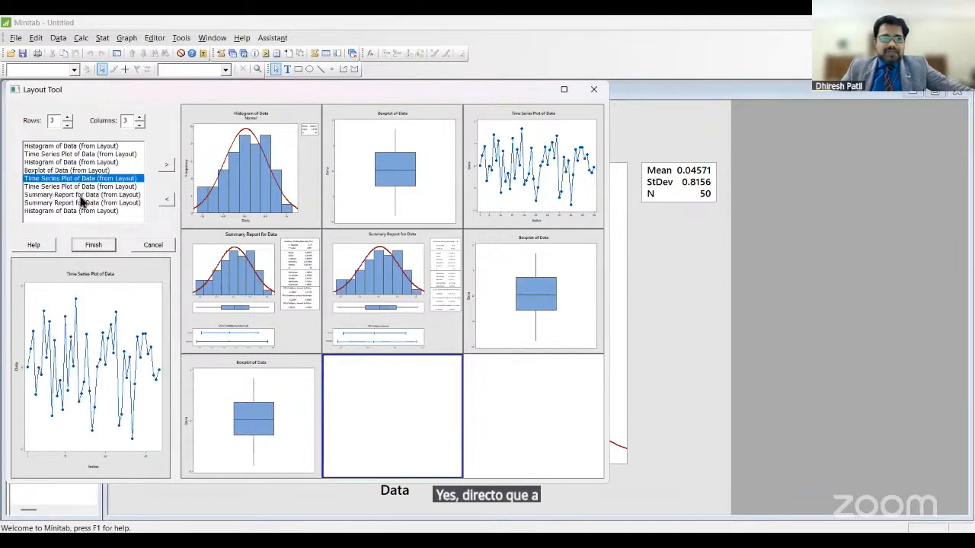
pyautogui.doubleClick(80, 187)
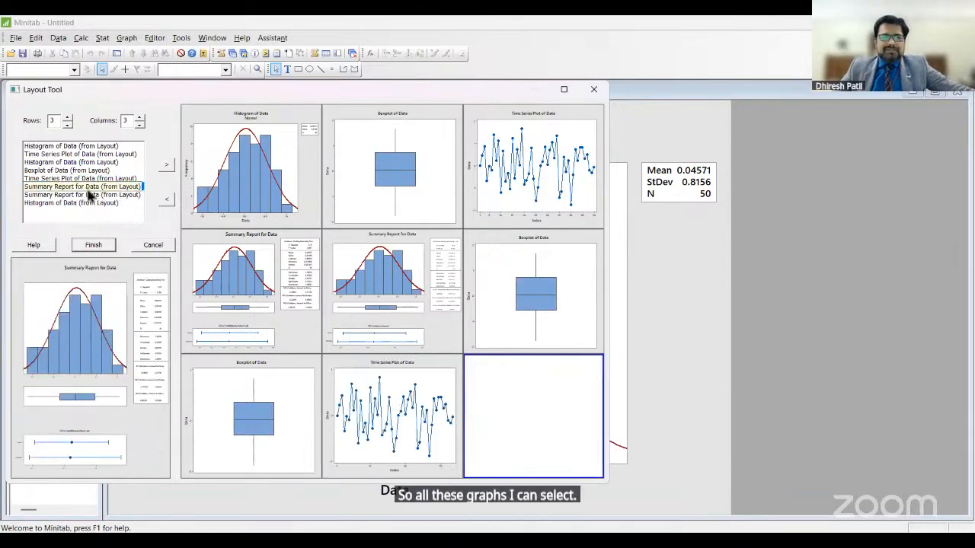
pyautogui.doubleClick(86, 195)
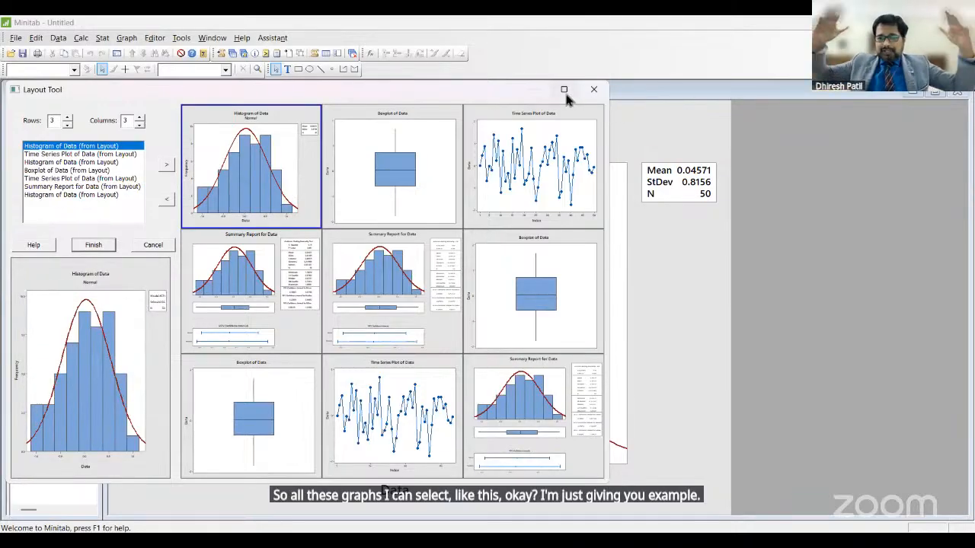
# Maximize the Layout Tool, try a fourth row, and reduce the layout to 2 rows, accepting the loss of the extra graphs
pyautogui.click(564, 91)
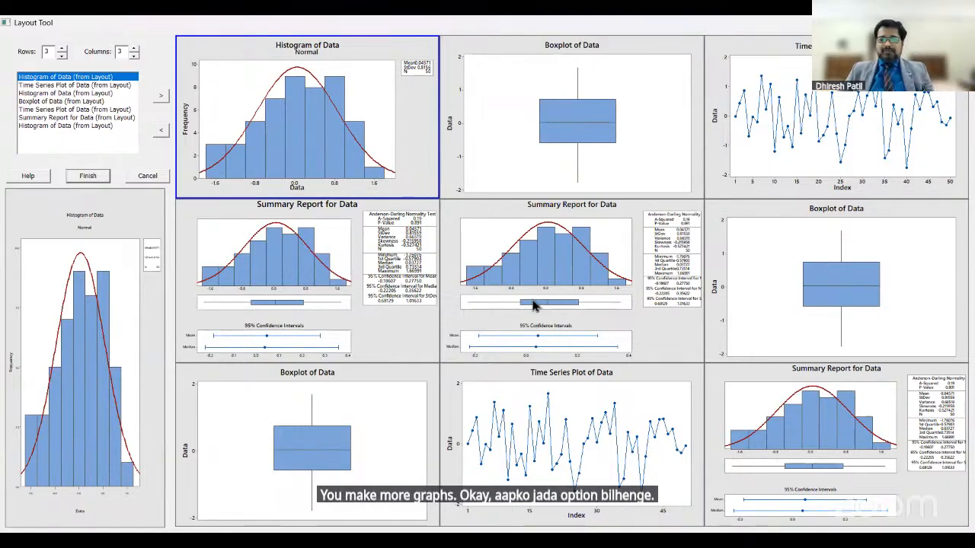
pyautogui.click(63, 49)
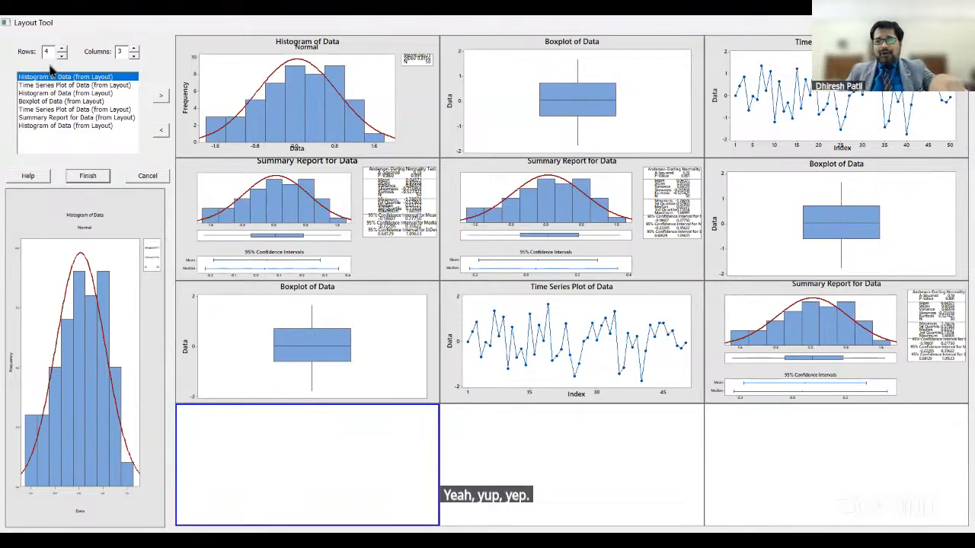
pyautogui.click(62, 55)
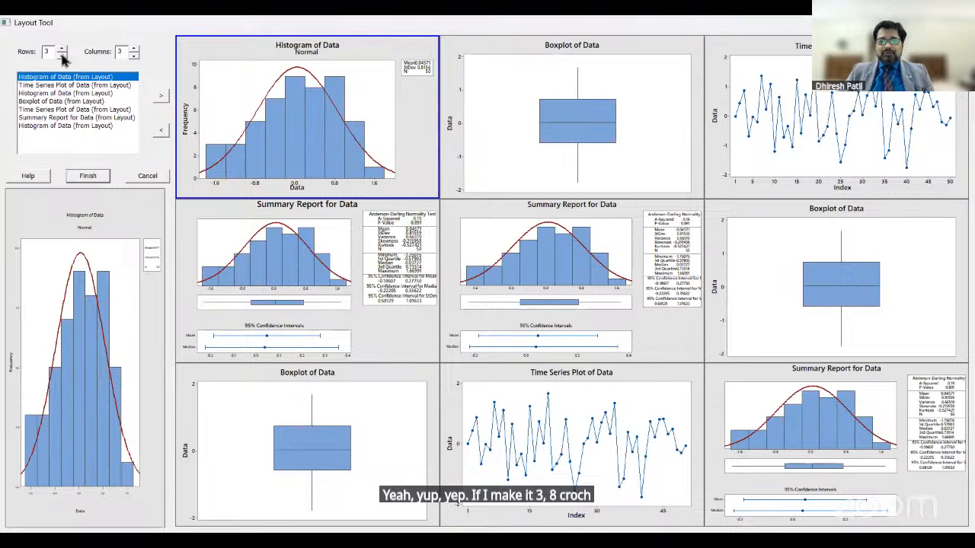
pyautogui.click(63, 55)
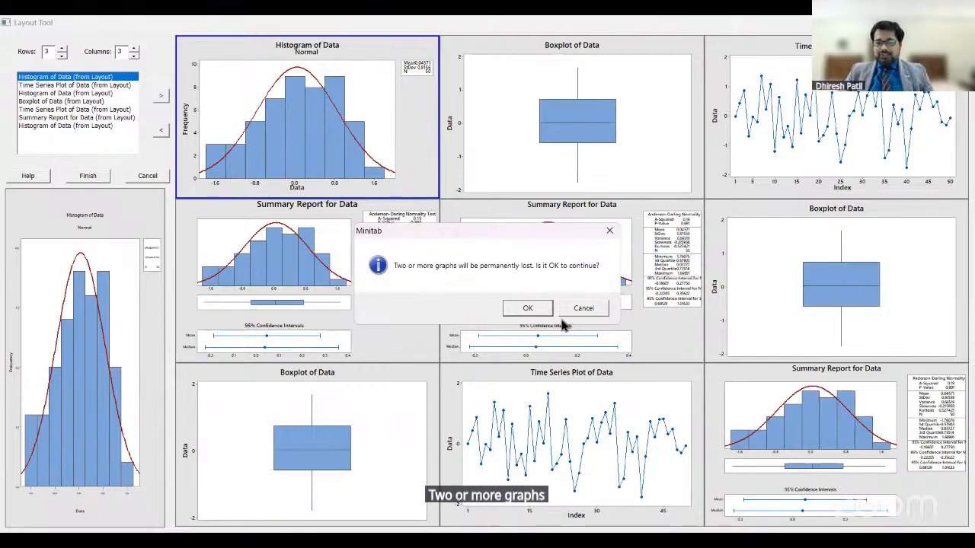
pyautogui.click(528, 308)
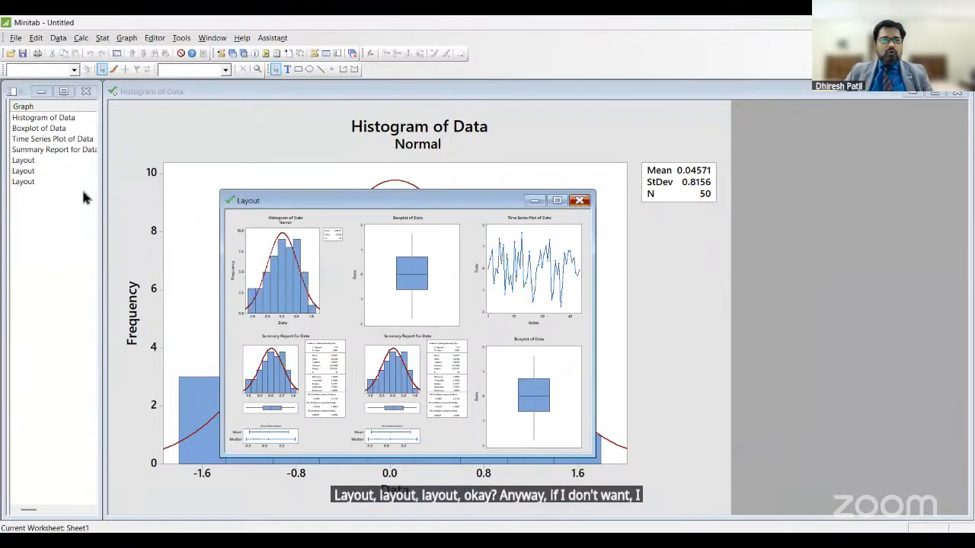
# Remove the six-graph layout and the layout with three rows and three columns from the project's graphs
pyautogui.click(29, 171)
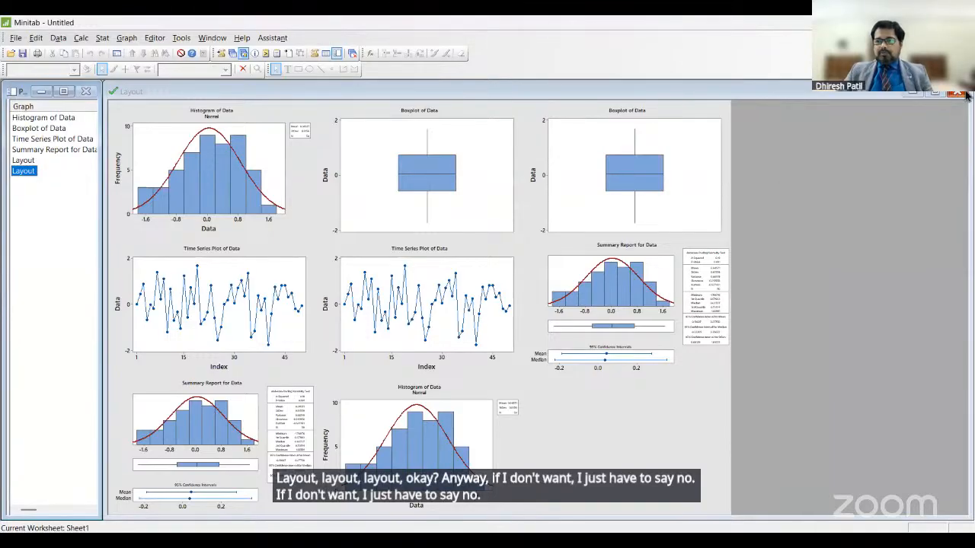
pyautogui.click(964, 92)
pyautogui.click(449, 297)
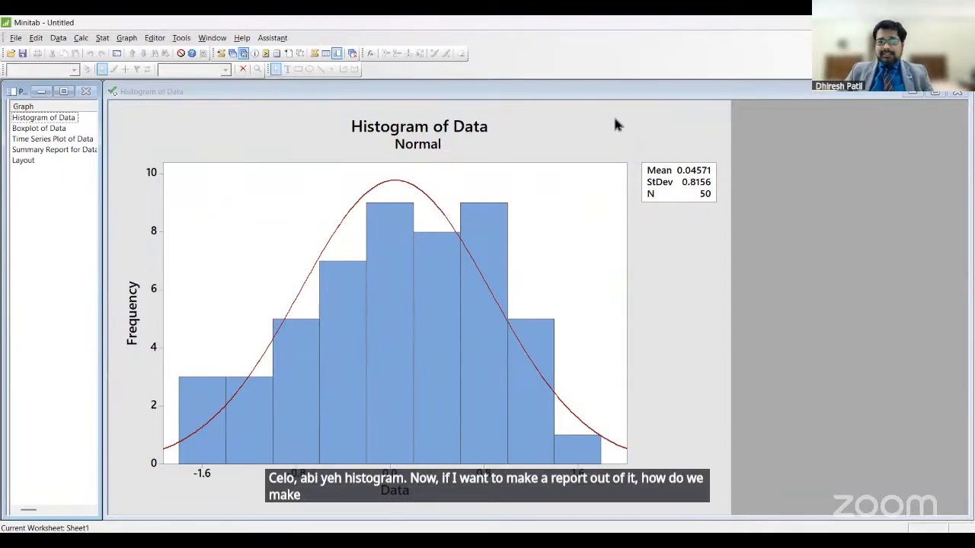
# Send the Histogram of Data graph to Microsoft Word
pyautogui.click(595, 190)
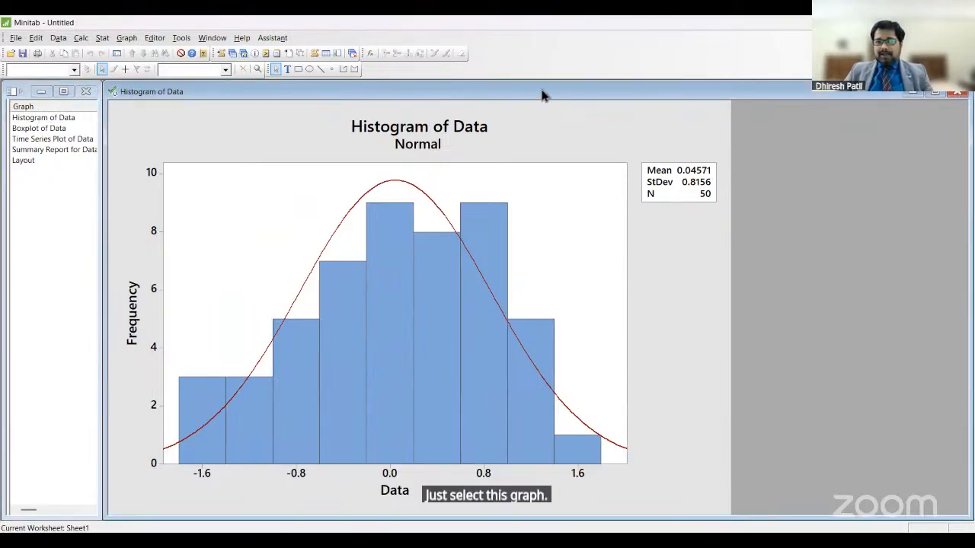
pyautogui.click(590, 121)
pyautogui.rightClick(590, 122)
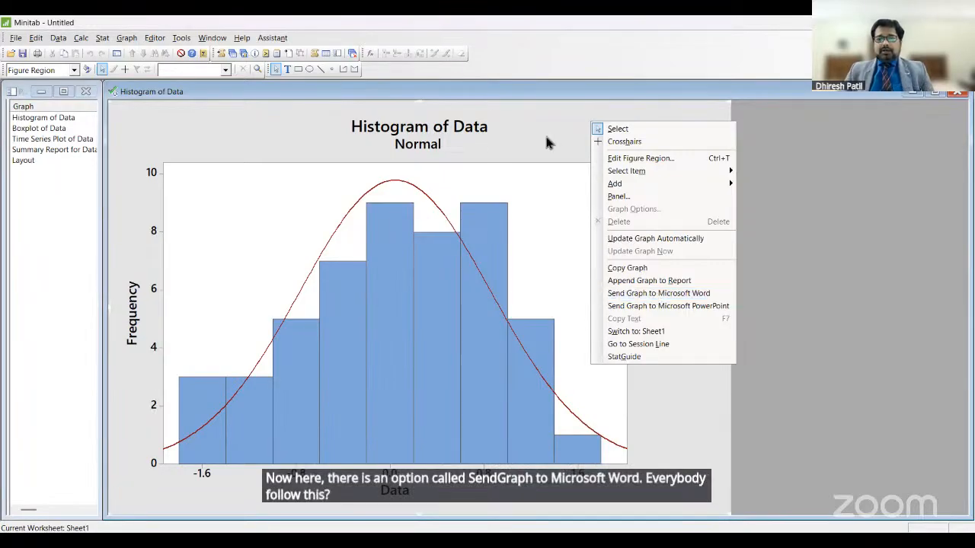
pyautogui.click(607, 105)
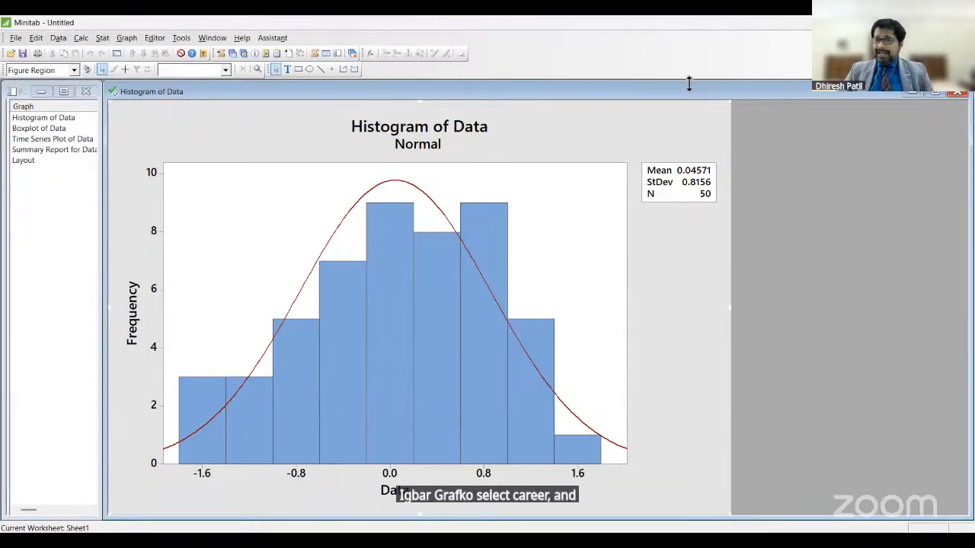
pyautogui.rightClick(572, 127)
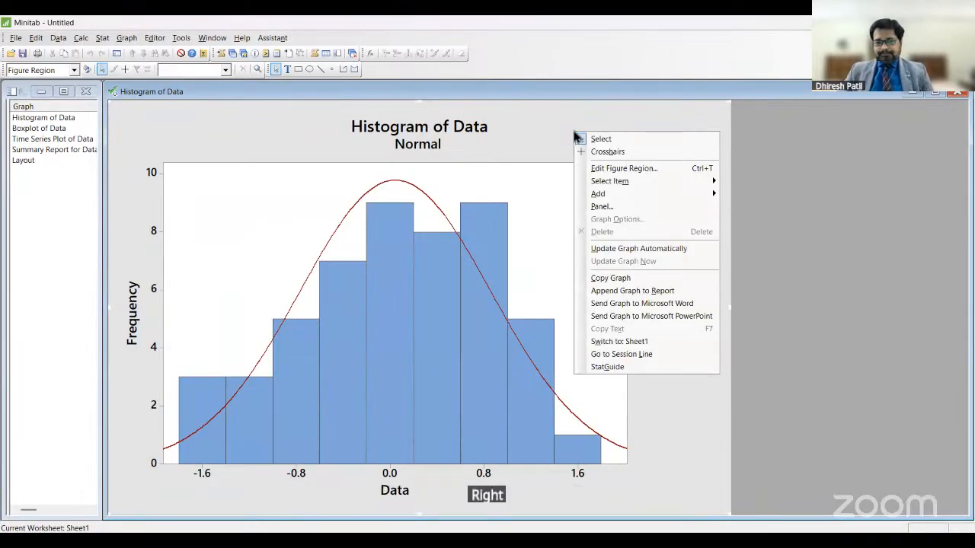
pyautogui.click(626, 305)
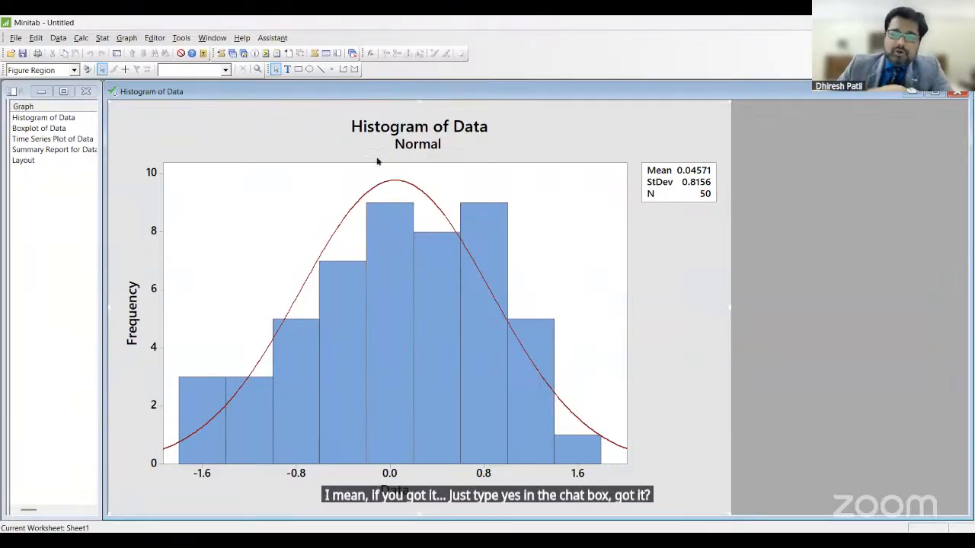
# Send Boxplot of Data and Time Series Plot of Data to Microsoft Word
pyautogui.doubleClick(57, 128)
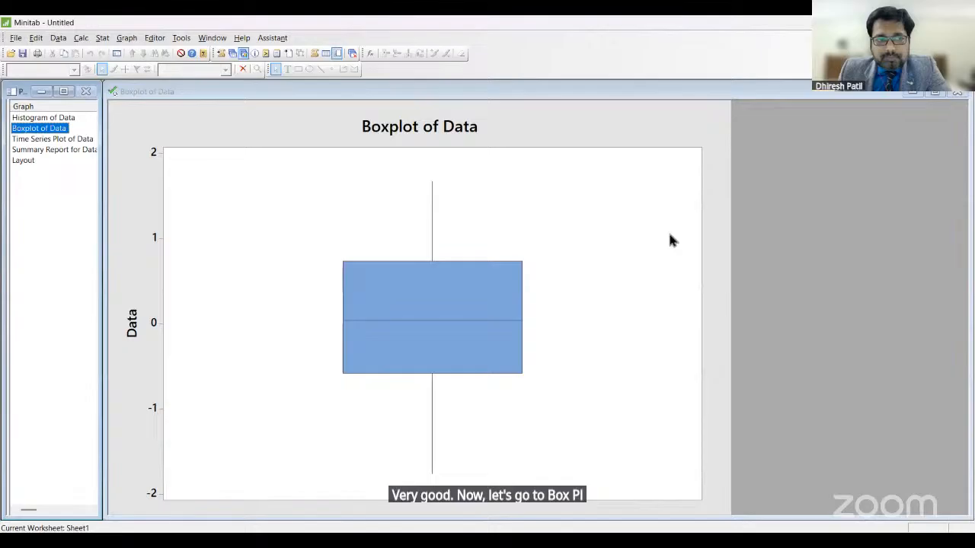
pyautogui.rightClick(573, 200)
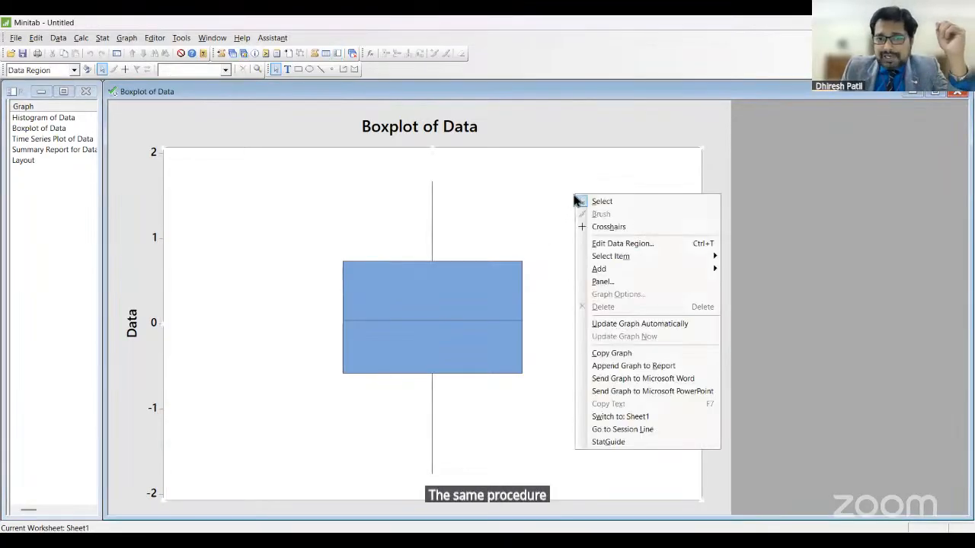
pyautogui.click(664, 381)
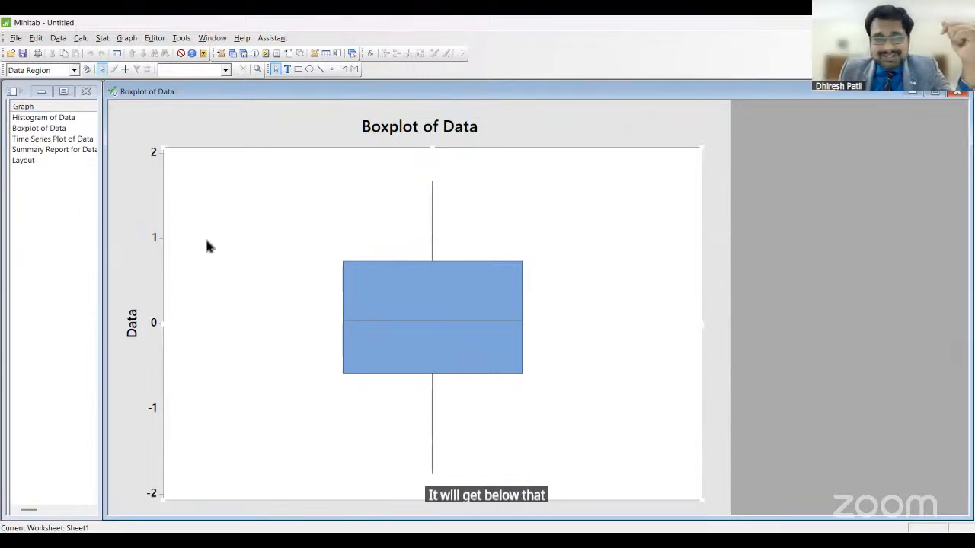
pyautogui.click(78, 141)
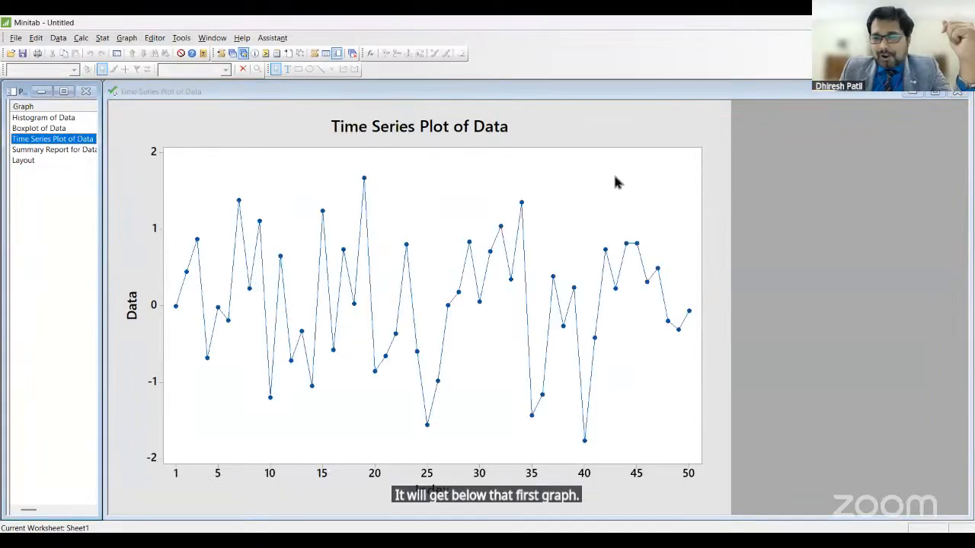
pyautogui.rightClick(625, 172)
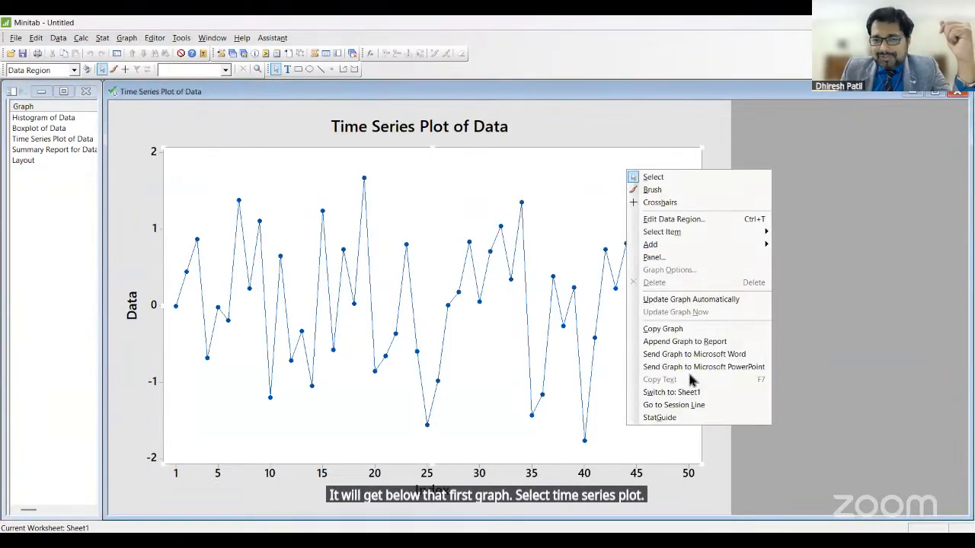
pyautogui.click(673, 356)
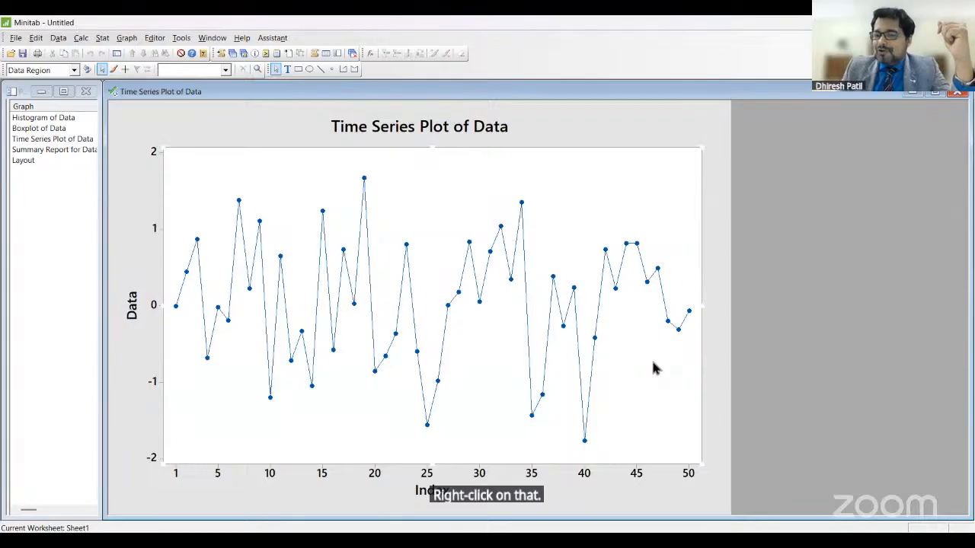
# Minimize the Project Manager and Time Series Plot of Data windows to reach the layout behind them
pyautogui.click(24, 151)
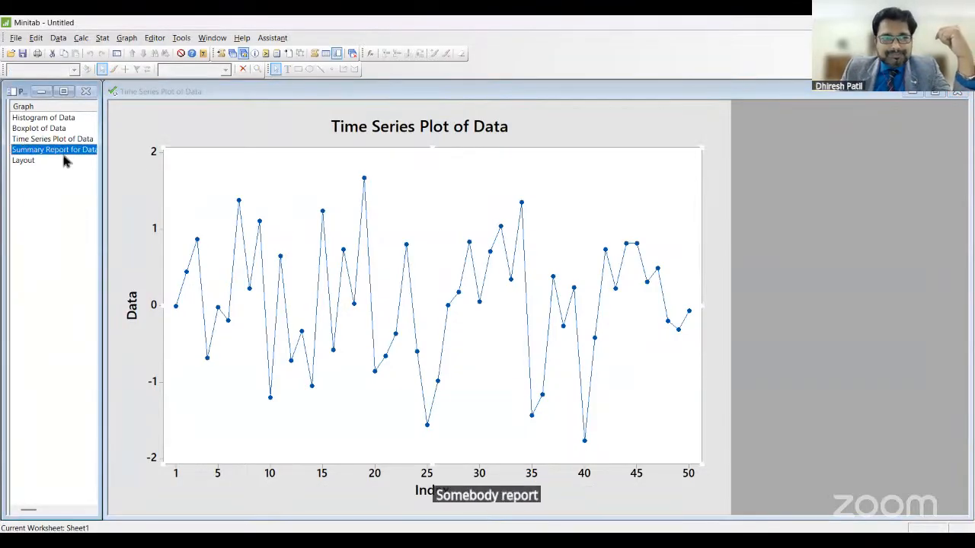
pyautogui.moveTo(64, 254); pyautogui.dragTo(968, 470)
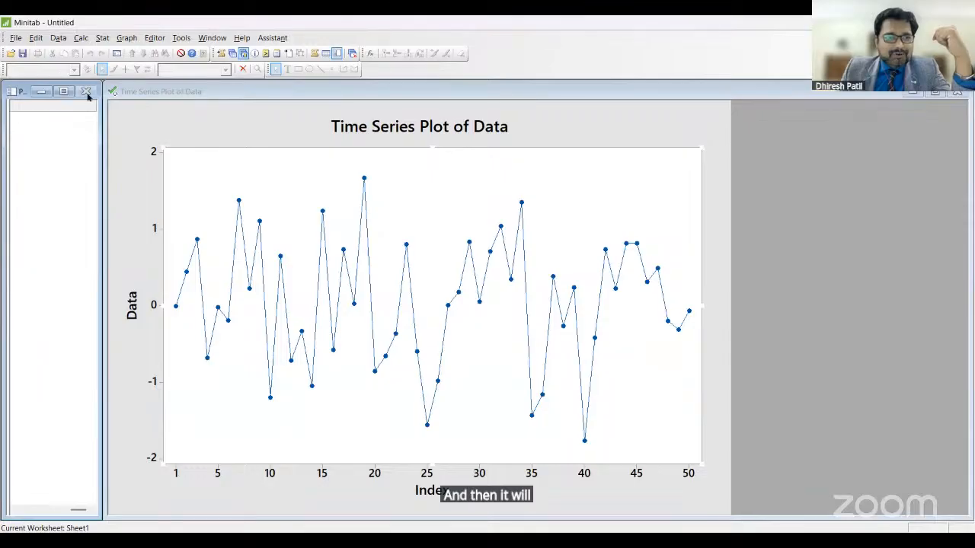
pyautogui.click(253, 54)
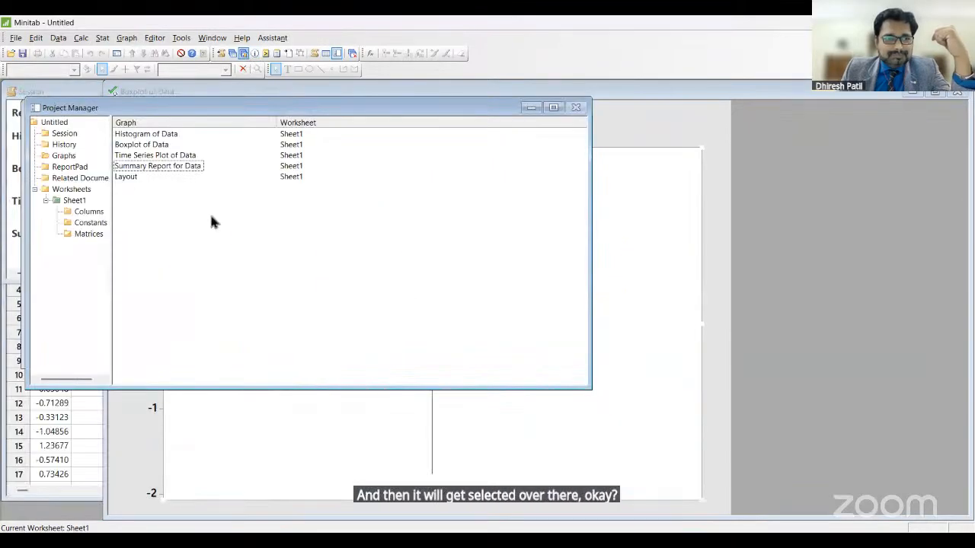
pyautogui.click(530, 108)
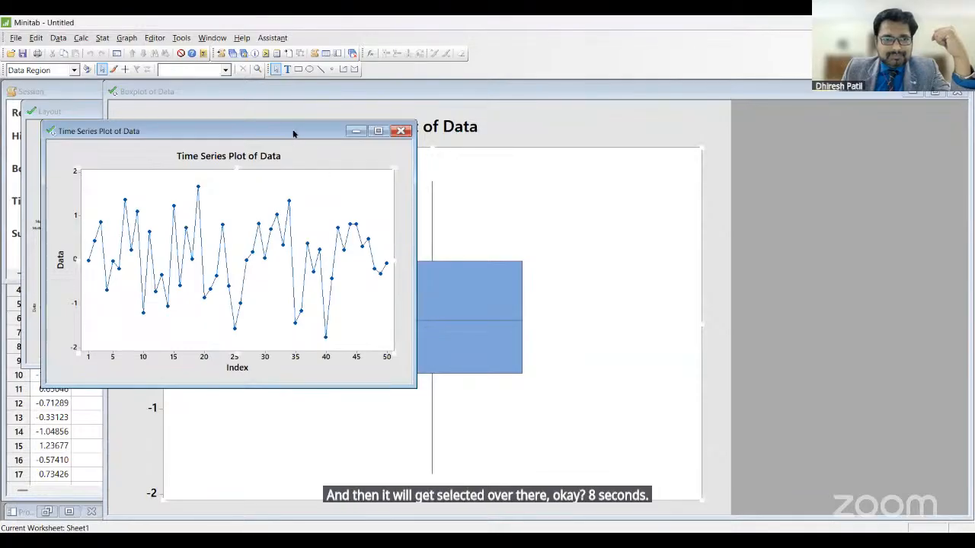
pyautogui.click(356, 133)
# Maximize the four-graph layout and send it to Microsoft Word
pyautogui.click(68, 271)
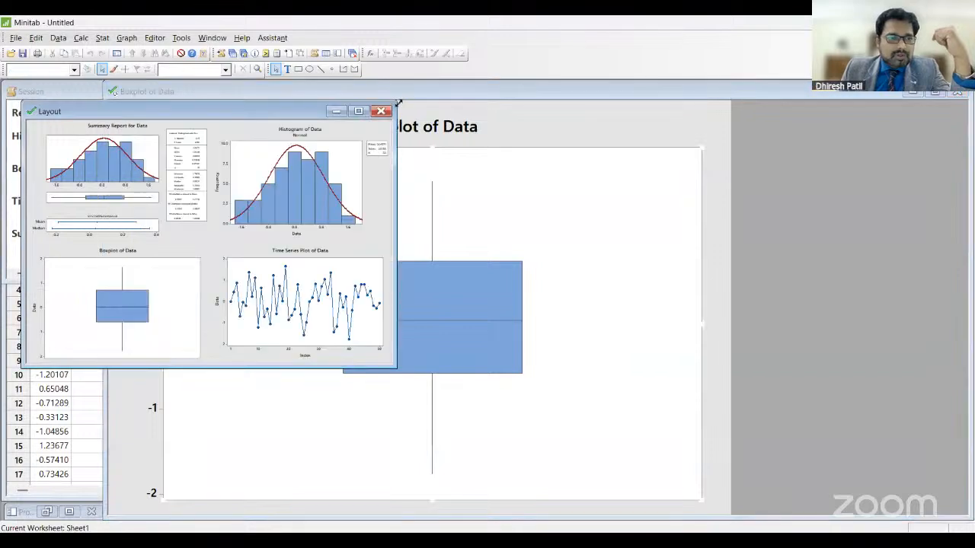
pyautogui.click(358, 107)
pyautogui.rightClick(600, 167)
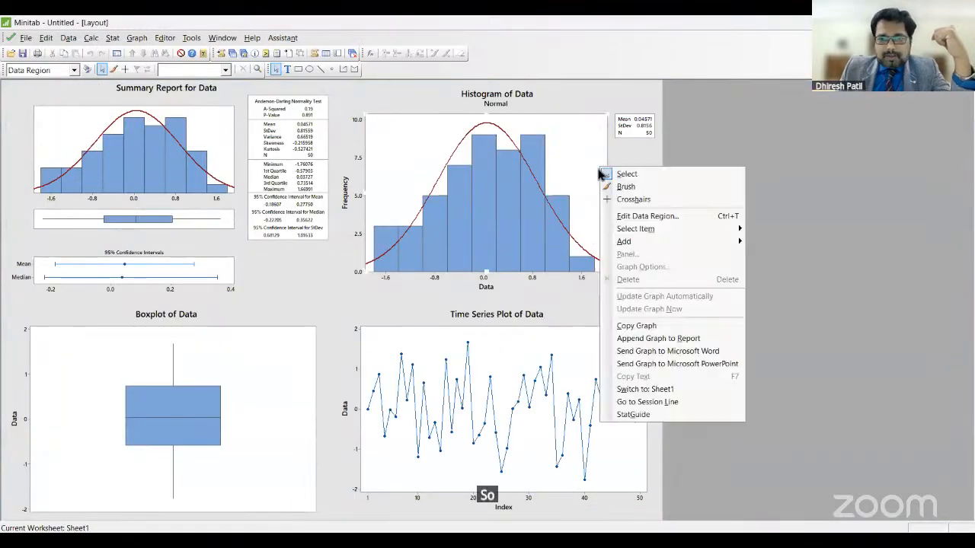
pyautogui.click(579, 381)
pyautogui.rightClick(304, 271)
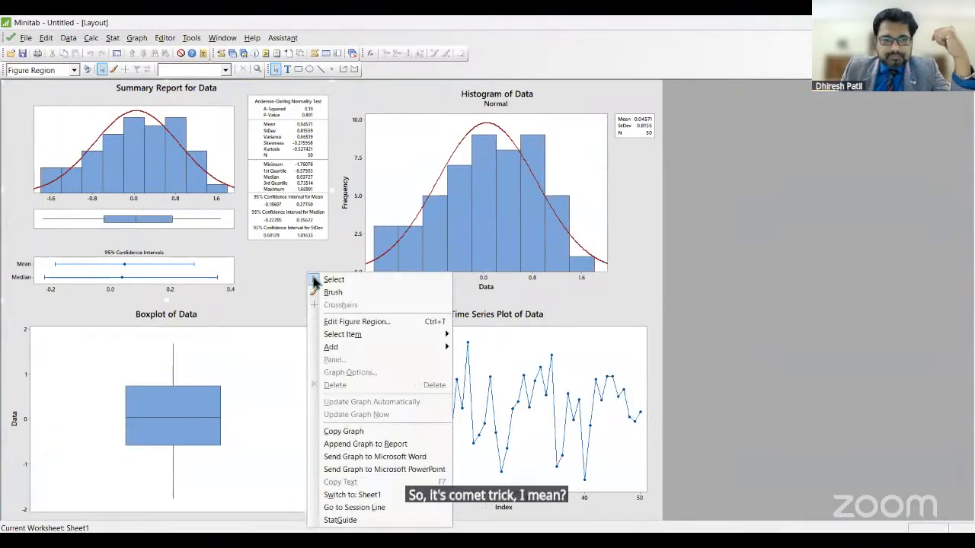
pyautogui.click(368, 456)
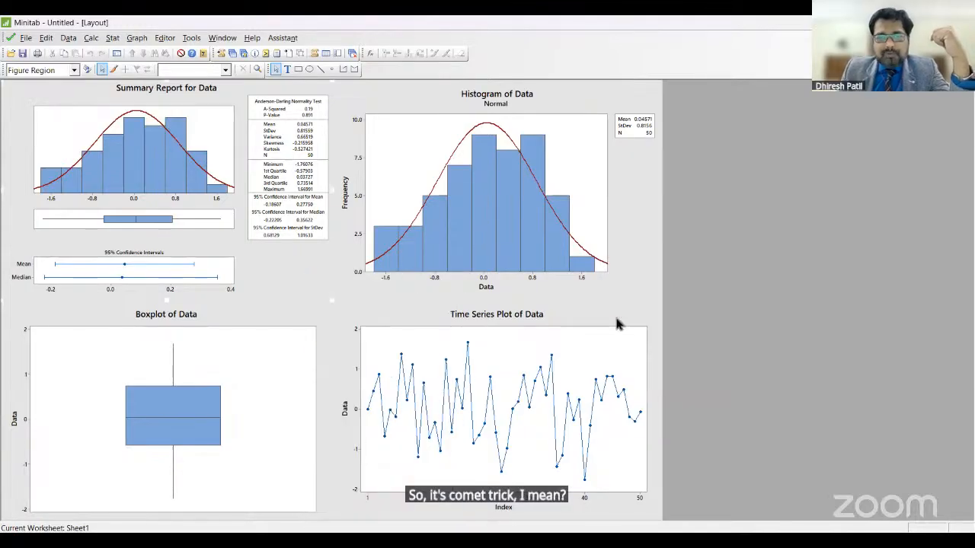
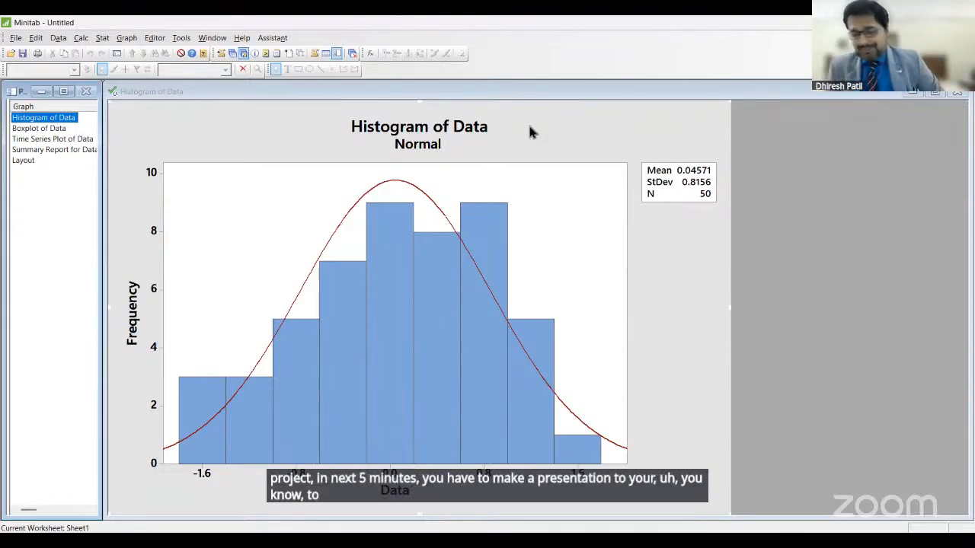
# Send the Histogram of Data graph to Microsoft PowerPoint
pyautogui.rightClick(647, 235)
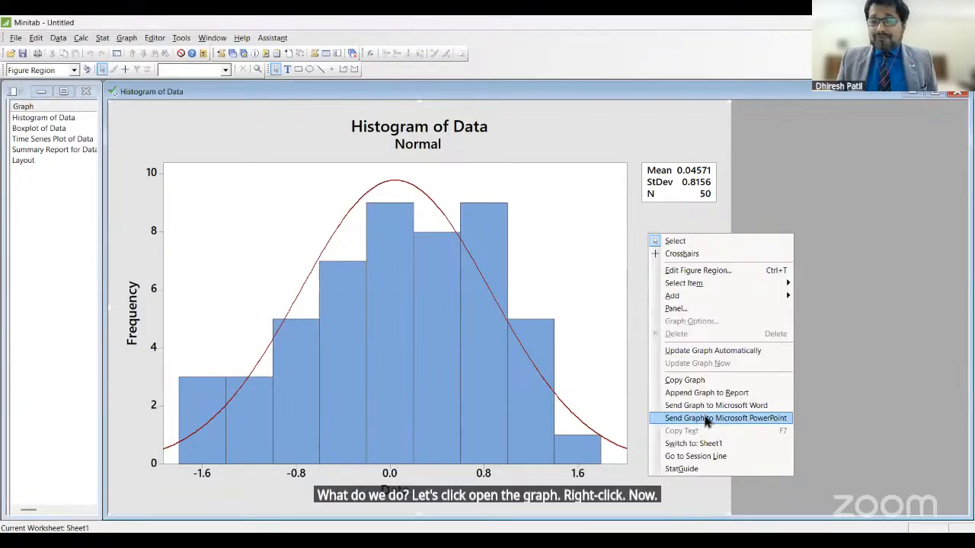
pyautogui.click(564, 137)
pyautogui.rightClick(562, 132)
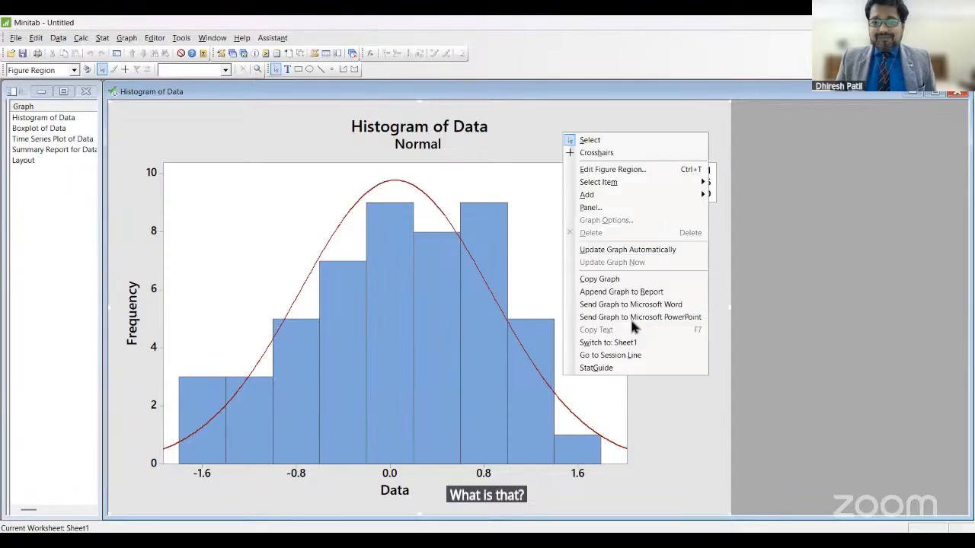
pyautogui.click(637, 317)
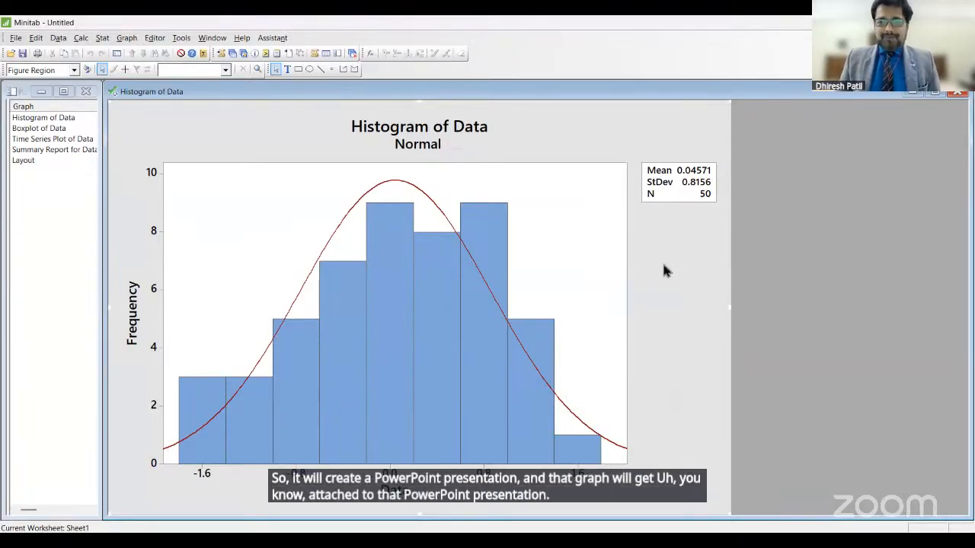
# Display Boxplot of Data with its commands for sending graphs, and switch back to the Sheet1 worksheet
pyautogui.click(38, 129)
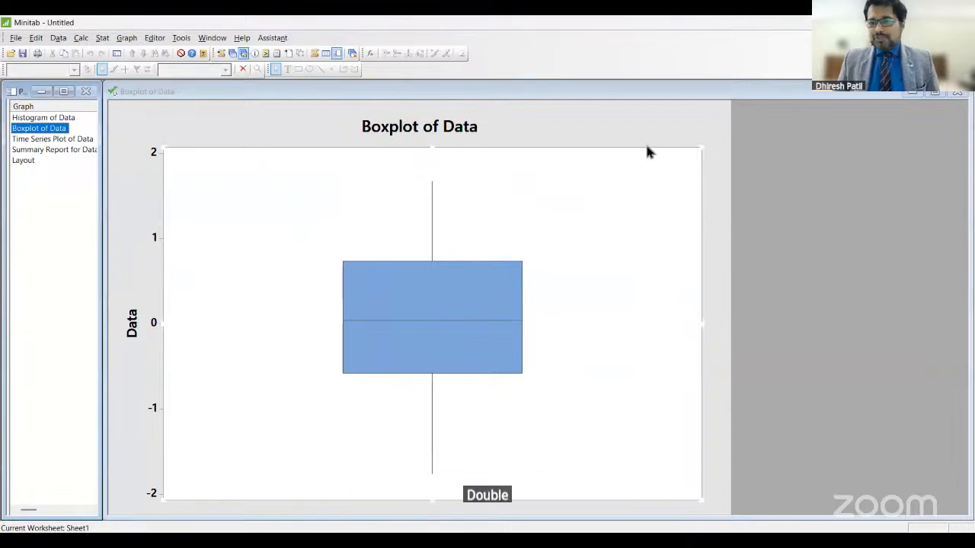
pyautogui.rightClick(664, 115)
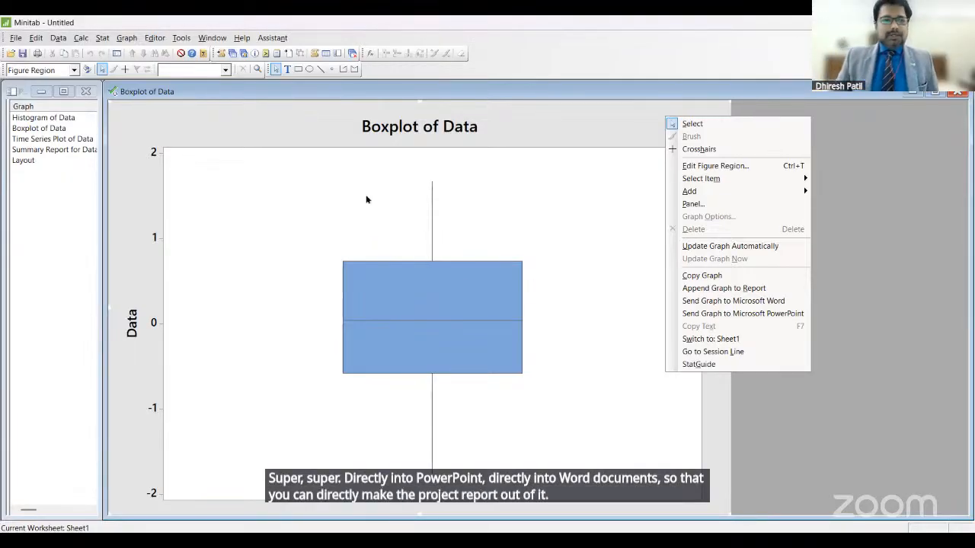
pyautogui.click(233, 55)
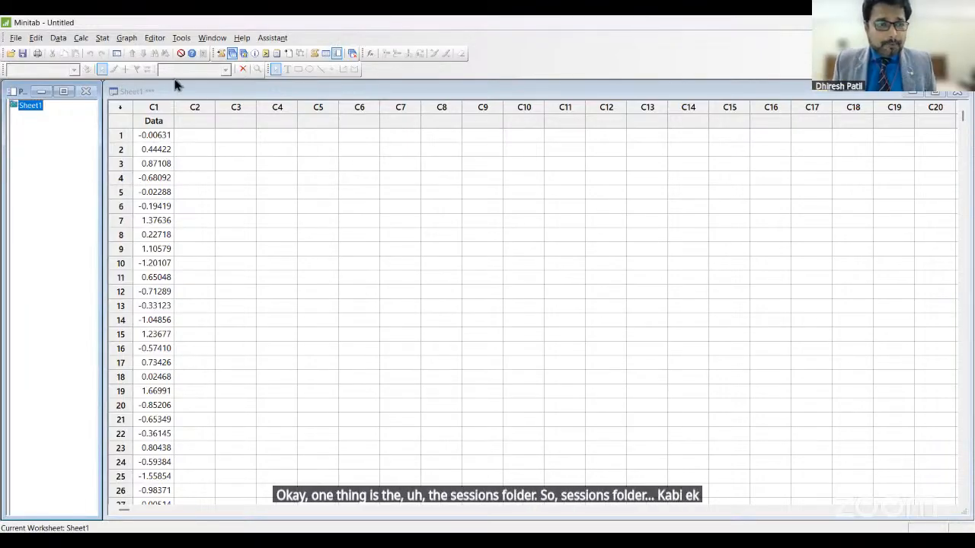
pyautogui.click(106, 40)
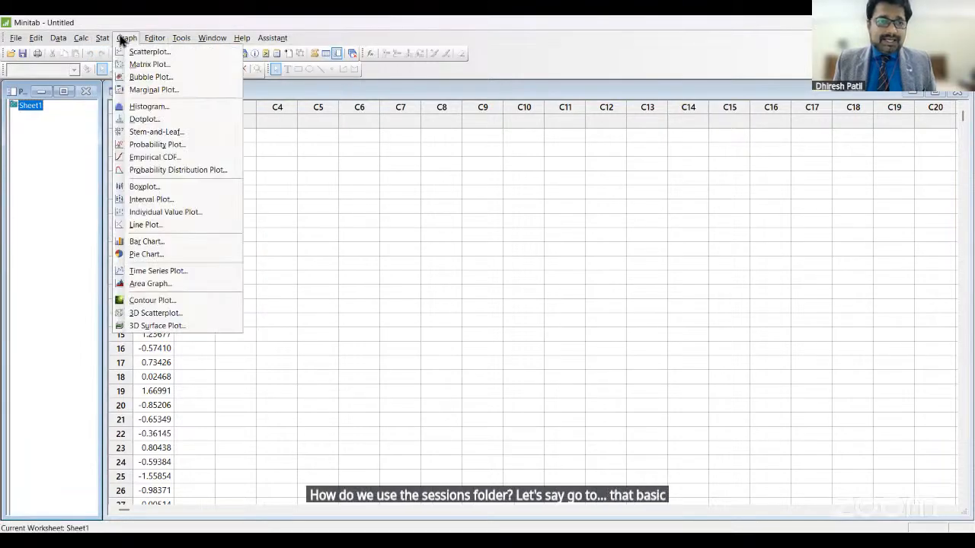
pyautogui.moveTo(97, 38)
pyautogui.moveTo(122, 52)
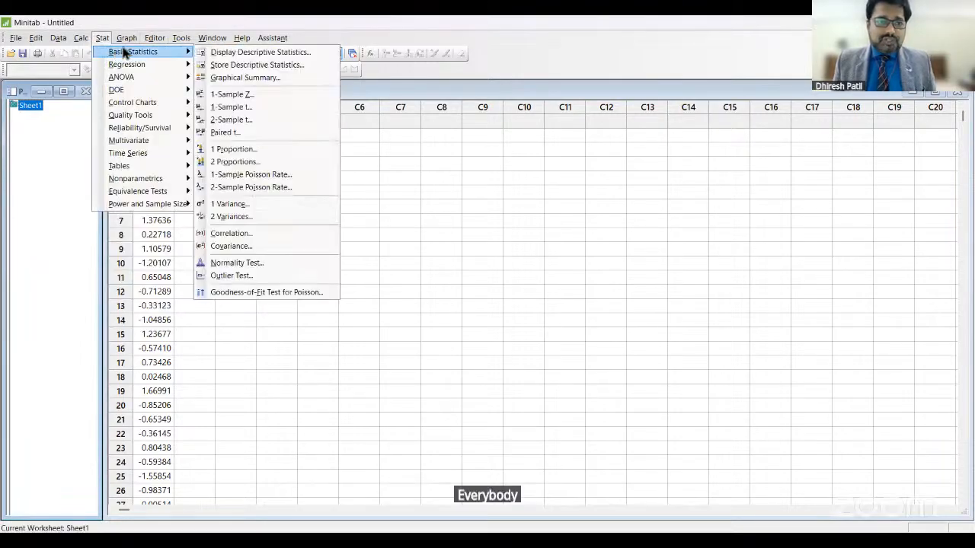
pyautogui.click(247, 53)
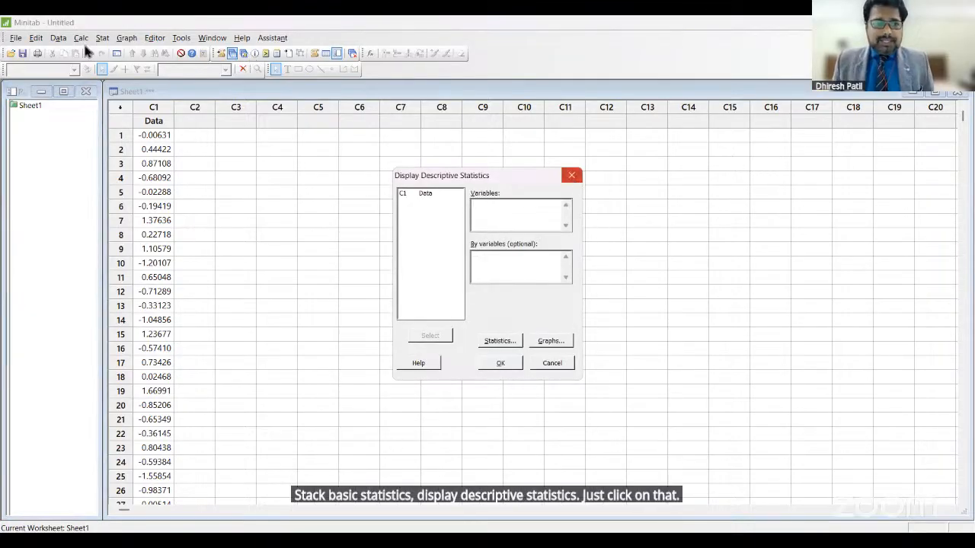
pyautogui.press('Escape')
pyautogui.click(102, 37)
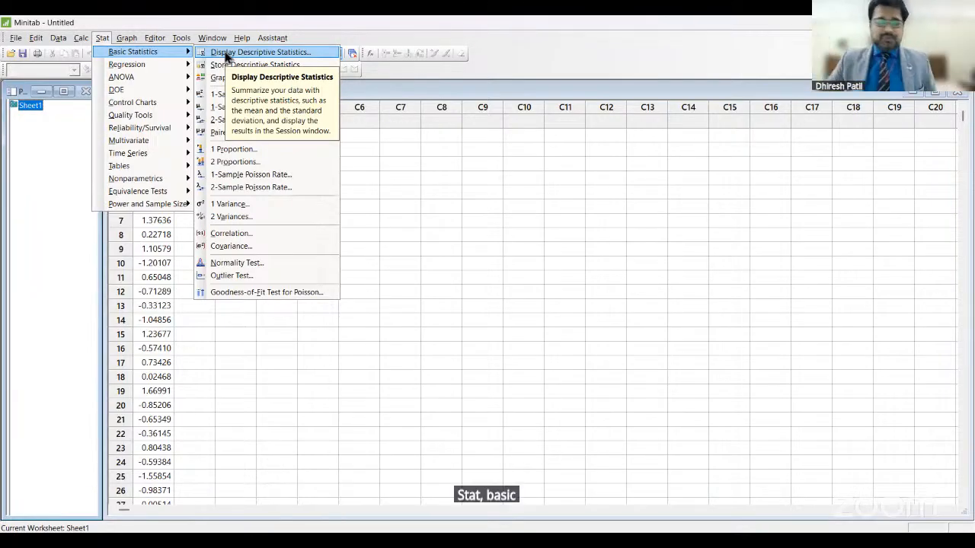
pyautogui.click(226, 54)
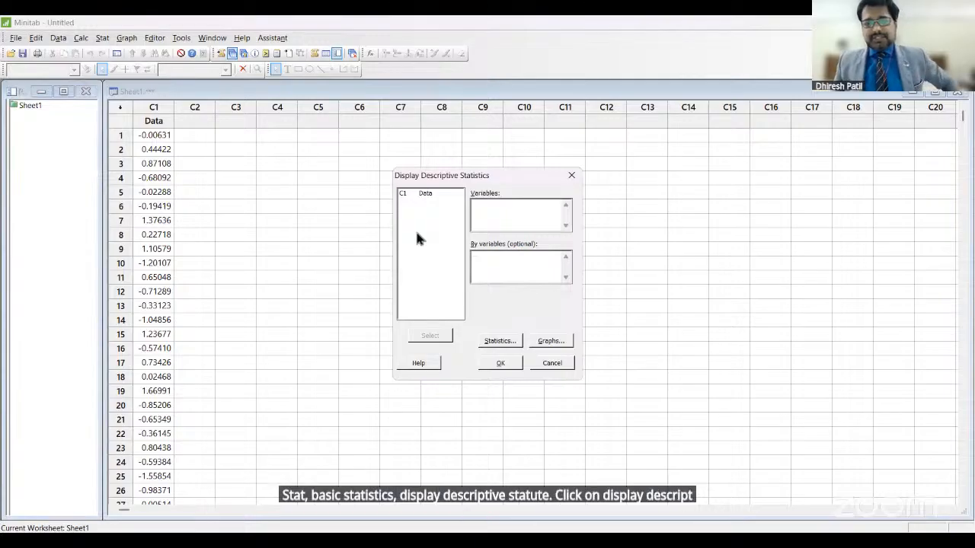
pyautogui.doubleClick(426, 195)
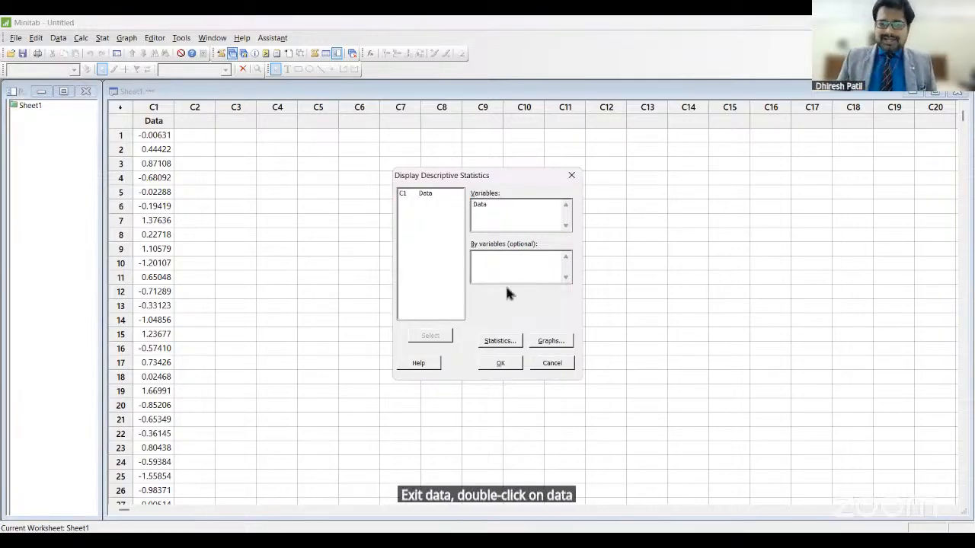
pyautogui.click(500, 341)
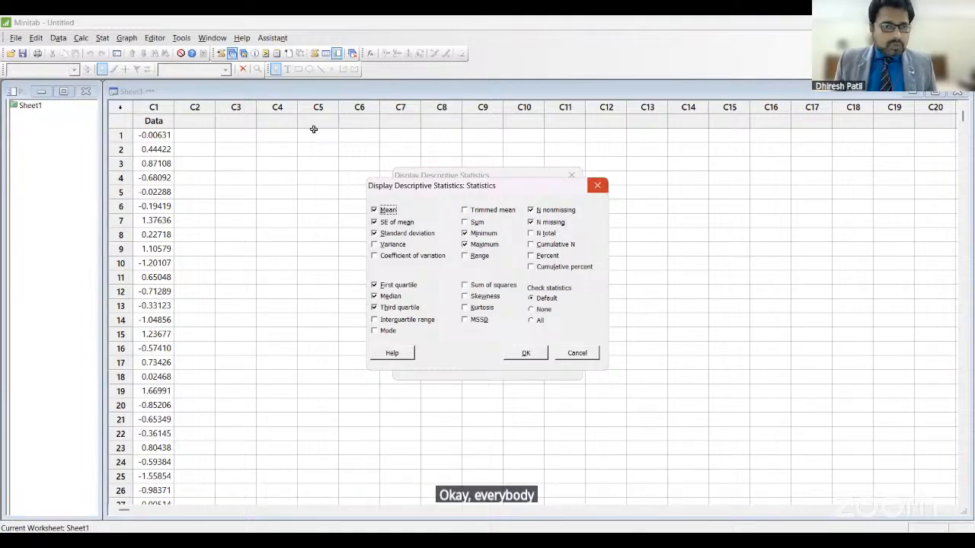
# Display descriptive statistics for the Data column with all available statistics included, and highlight the resulting output in the Session window
pyautogui.click(100, 37)
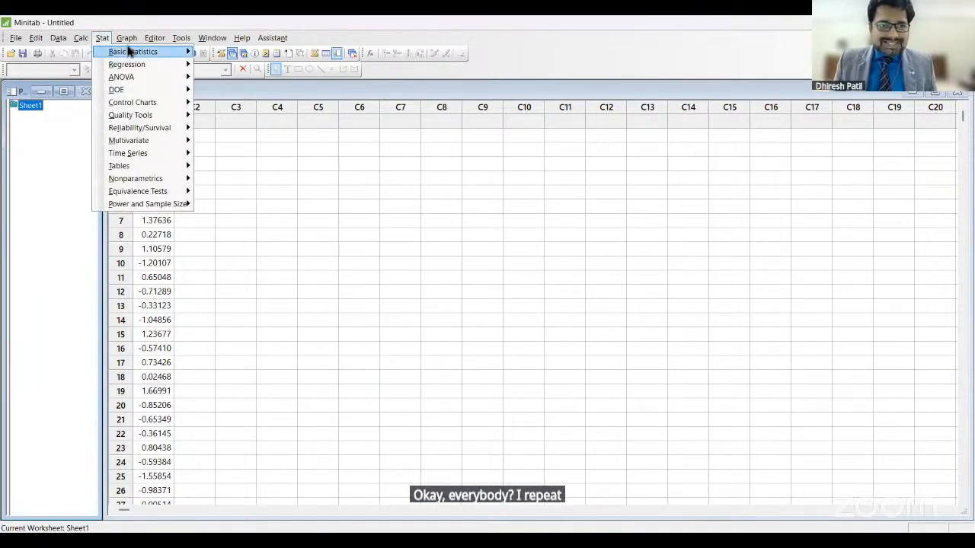
pyautogui.moveTo(133, 51)
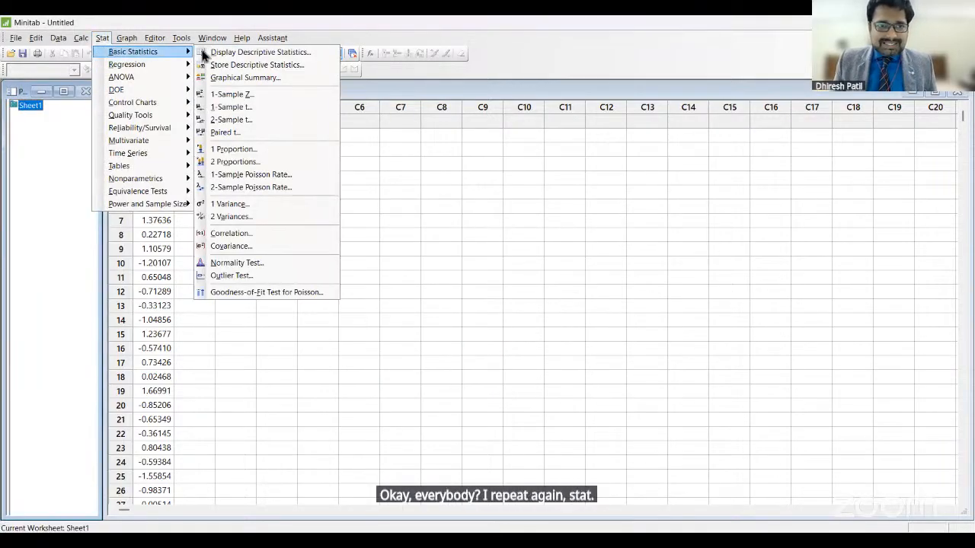
pyautogui.click(303, 54)
pyautogui.doubleClick(425, 193)
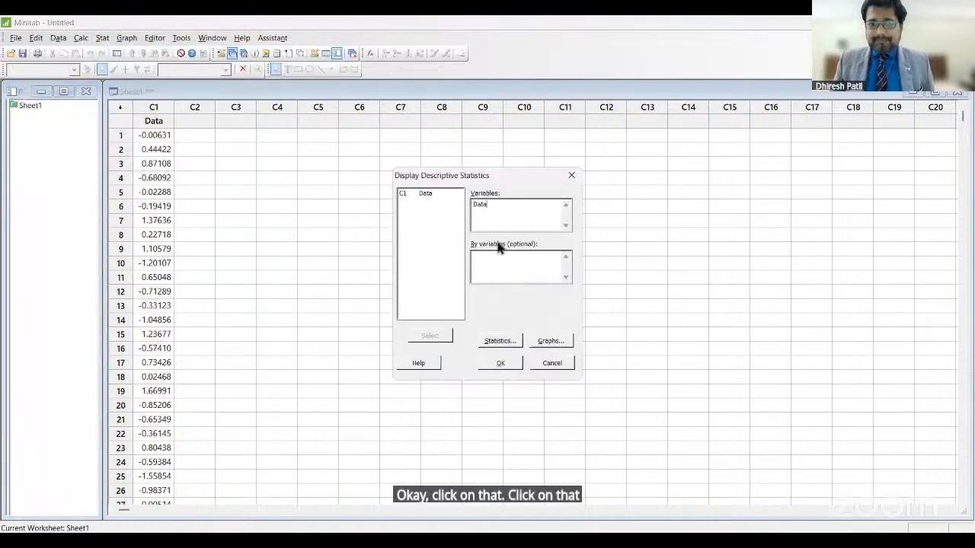
pyautogui.click(505, 342)
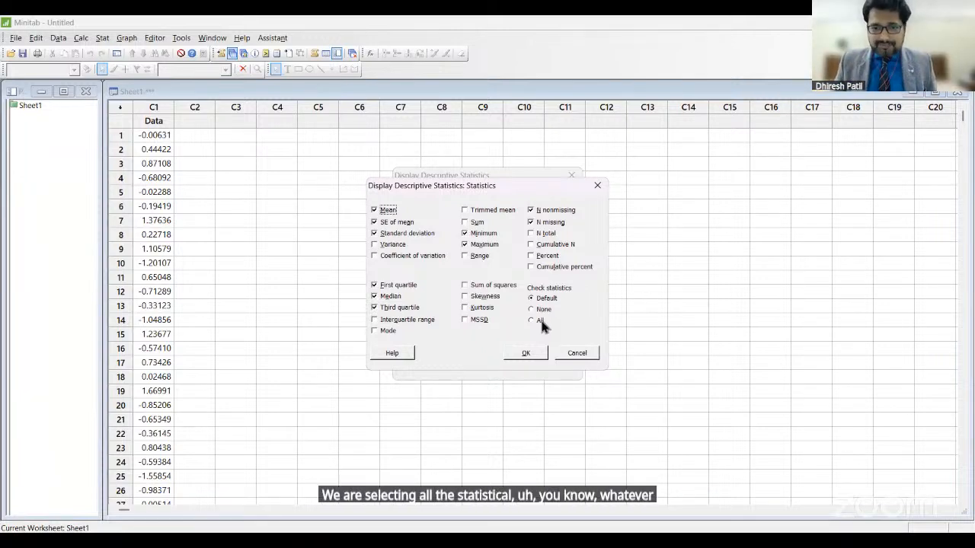
pyautogui.click(538, 320)
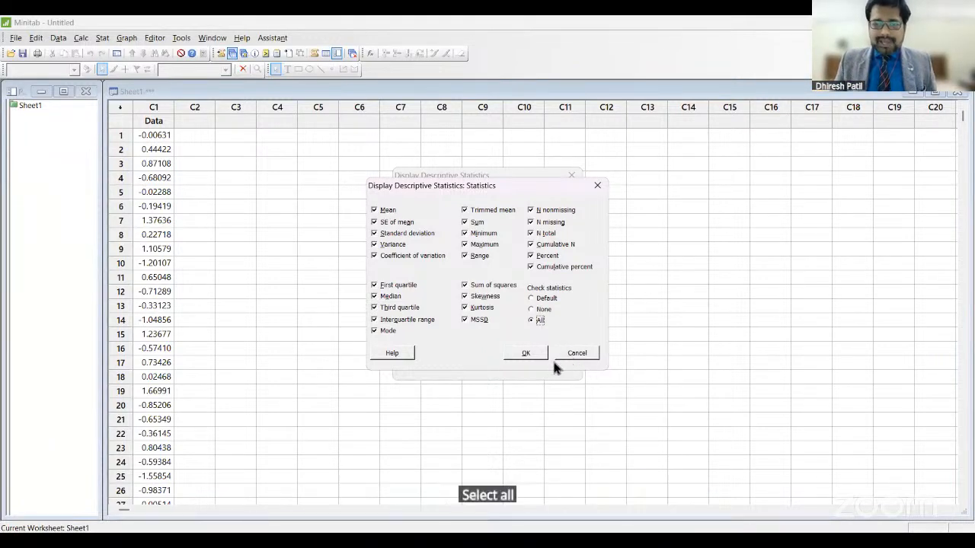
pyautogui.click(537, 355)
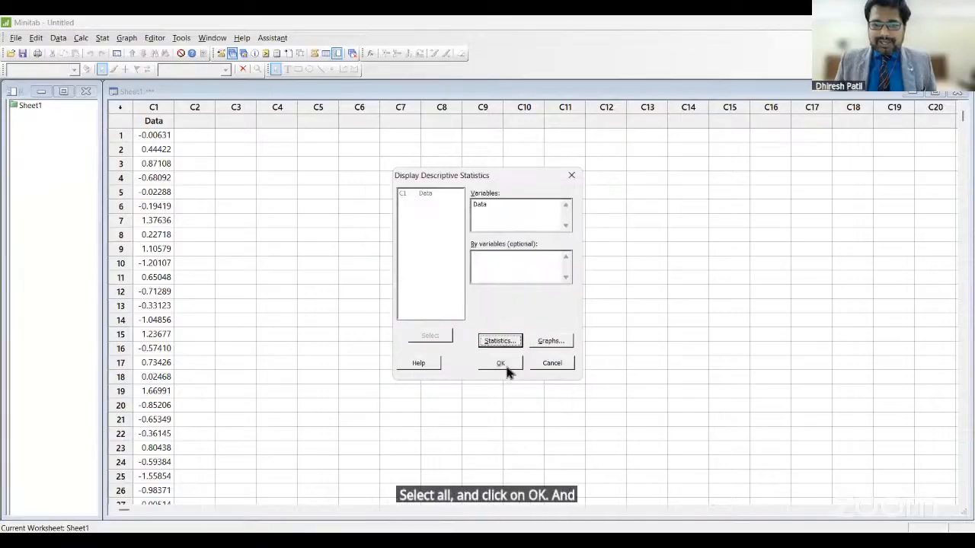
pyautogui.click(503, 364)
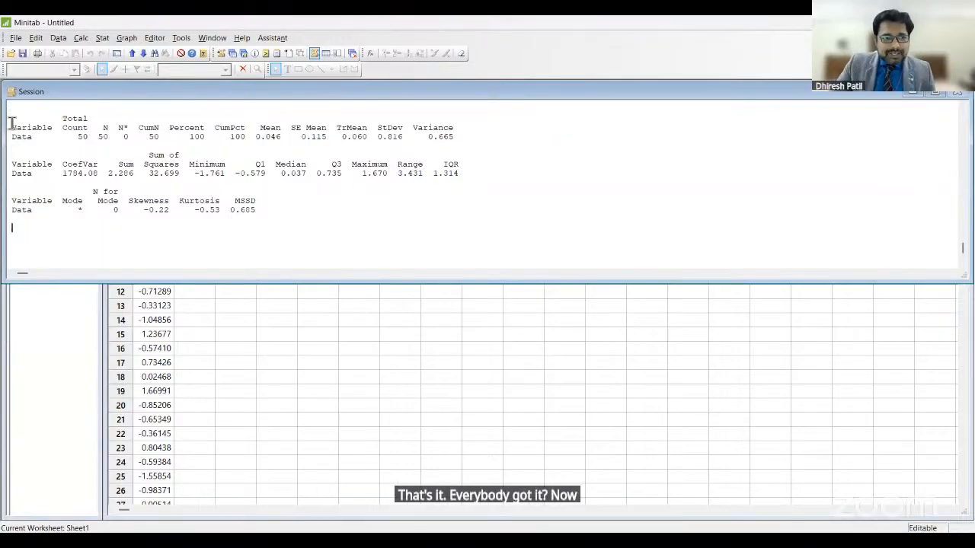
pyautogui.moveTo(12, 123); pyautogui.dragTo(300, 222)
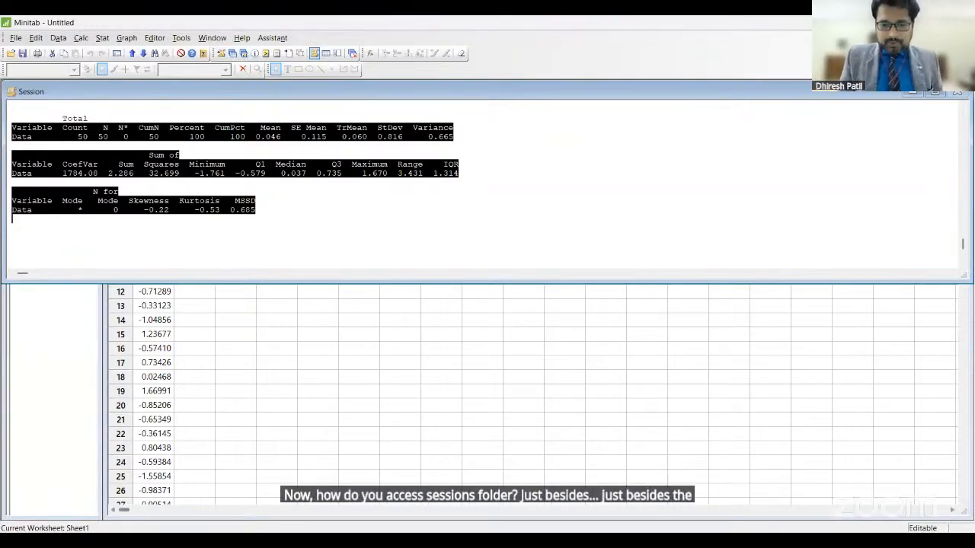
pyautogui.click(169, 62)
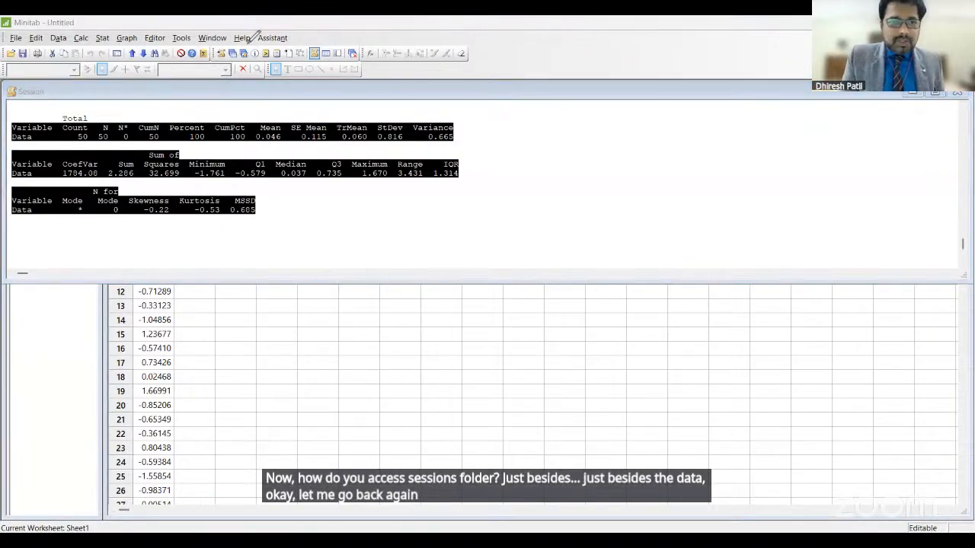
pyautogui.moveTo(248, 63)
pyautogui.mouseDown()
pyautogui.moveTo(282, 79)
pyautogui.moveTo(273, 78)
pyautogui.moveTo(358, 78)
pyautogui.mouseUp()
pyautogui.moveTo(232, 62); pyautogui.dragTo(236, 73)
pyautogui.moveTo(226, 82)
pyautogui.mouseDown()
pyautogui.moveTo(224, 92)
pyautogui.moveTo(269, 84)
pyautogui.mouseUp()
pyautogui.moveTo(250, 81); pyautogui.dragTo(260, 80)
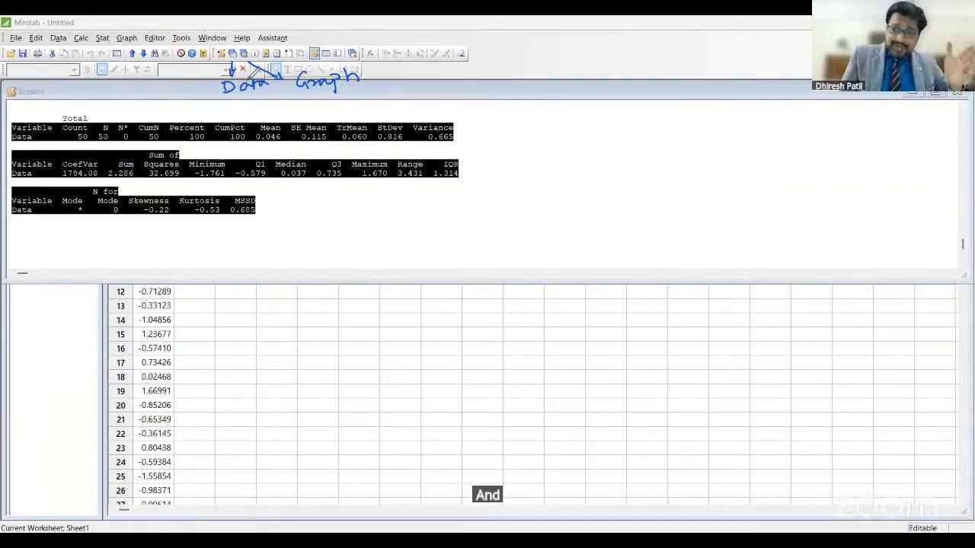
pyautogui.moveTo(201, 70); pyautogui.dragTo(204, 76)
pyautogui.moveTo(144, 79); pyautogui.dragTo(139, 93)
pyautogui.moveTo(146, 88)
pyautogui.mouseDown()
pyautogui.moveTo(206, 86)
pyautogui.moveTo(195, 86)
pyautogui.mouseUp()
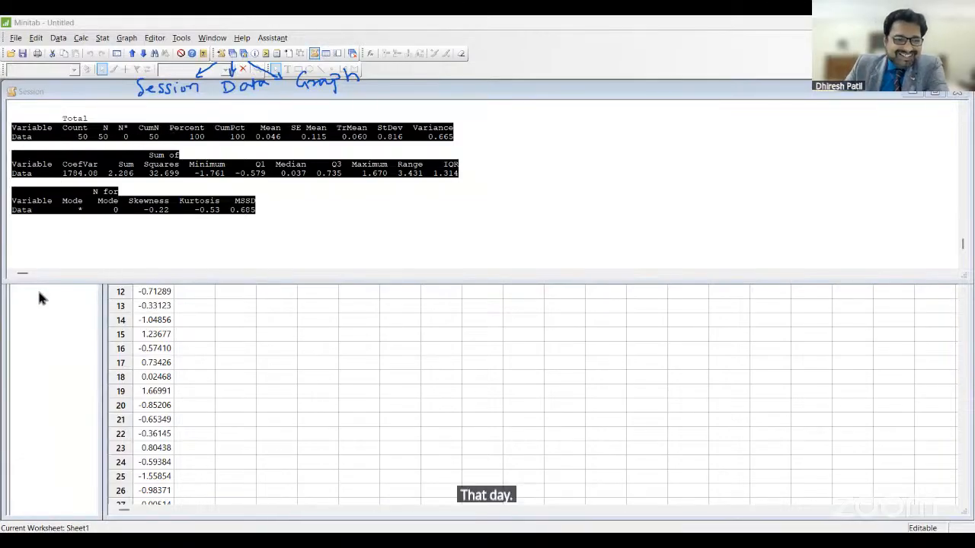
pyautogui.click(49, 341)
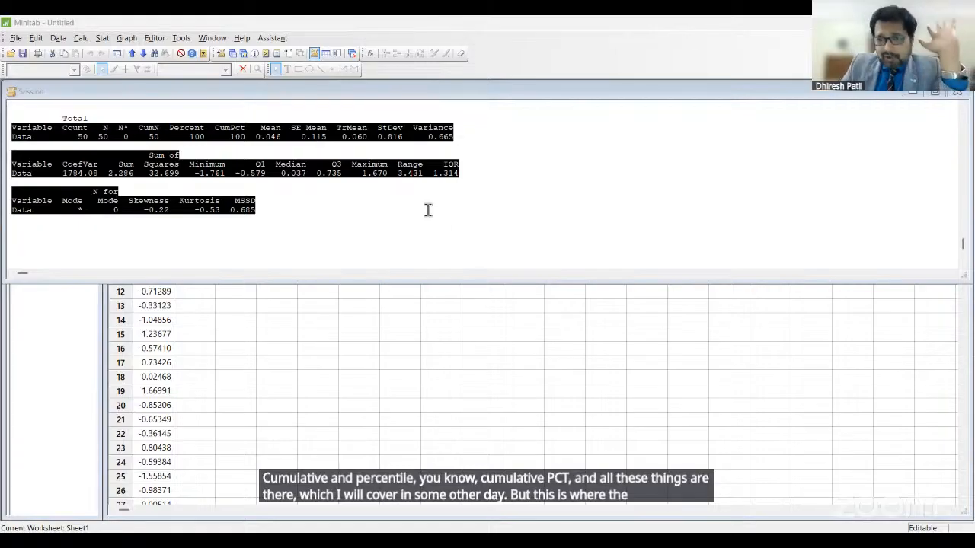
# Return to the Sheet1 worksheet and delete the entire contents of column C1, including its name
pyautogui.click(440, 404)
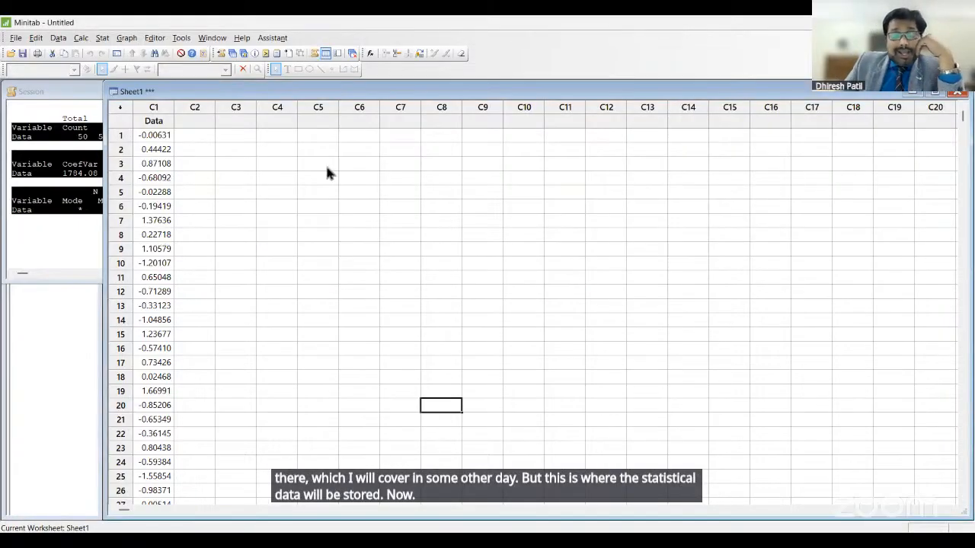
pyautogui.click(290, 207)
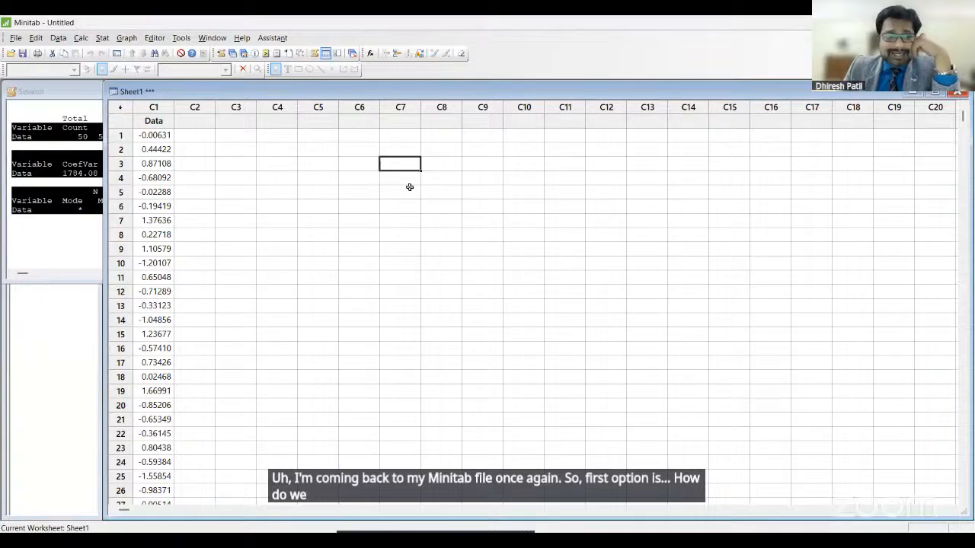
pyautogui.moveTo(152, 135)
pyautogui.mouseDown()
pyautogui.moveTo(137, 488)
pyautogui.moveTo(148, 510)
pyautogui.moveTo(156, 392)
pyautogui.mouseUp()
pyautogui.press('Delete')
pyautogui.scroll(10, 300, 335)
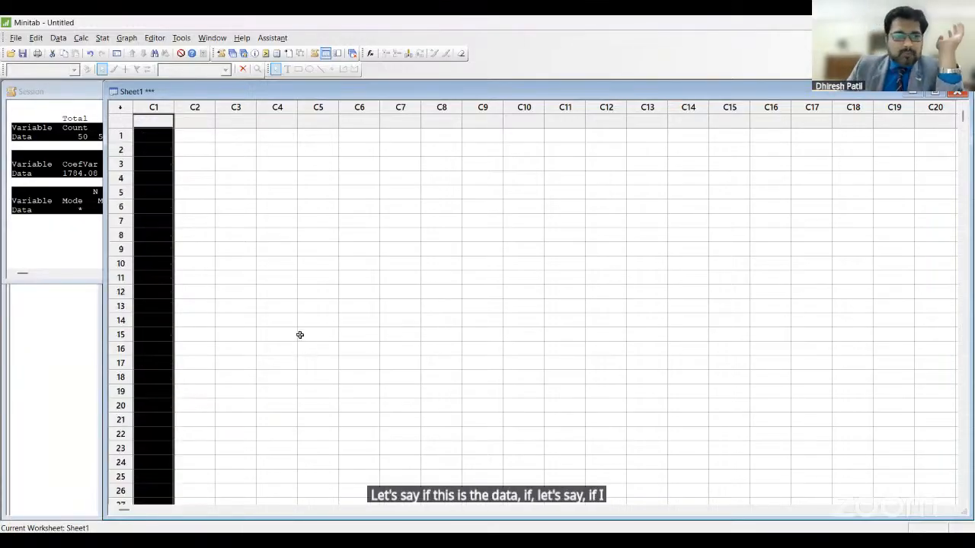
# Name the empty column C1 "Data" in the worksheet
pyautogui.click(158, 133)
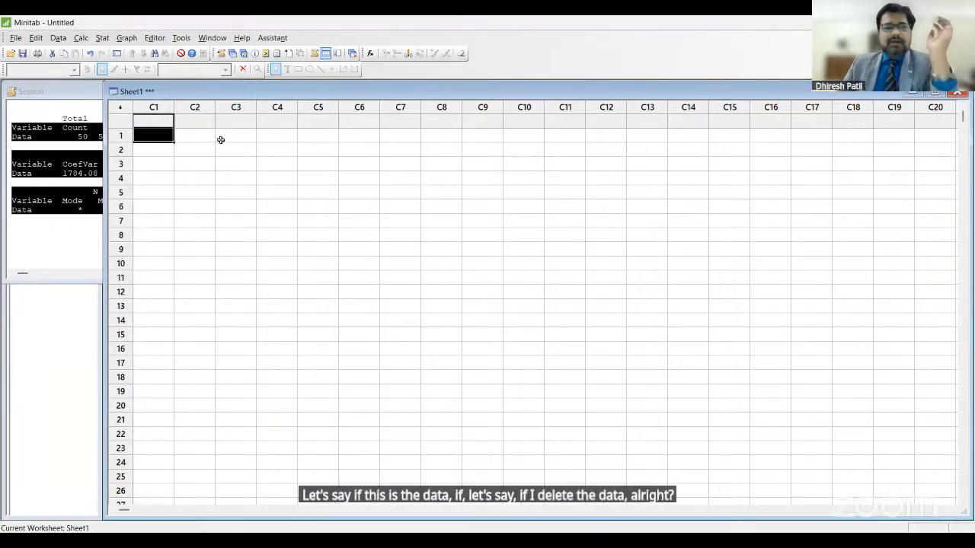
pyautogui.click(157, 120)
pyautogui.write('Dat')
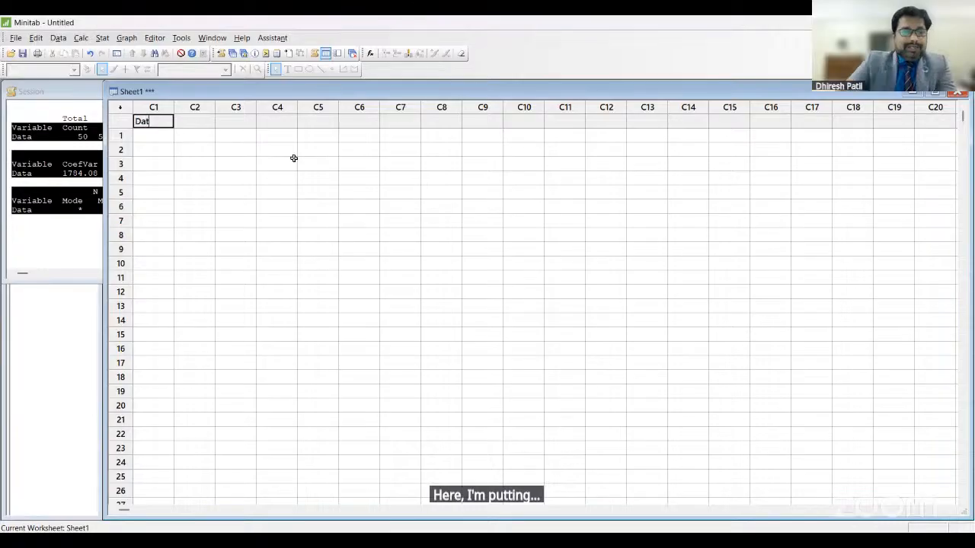
pyautogui.write('a')
pyautogui.click(348, 294)
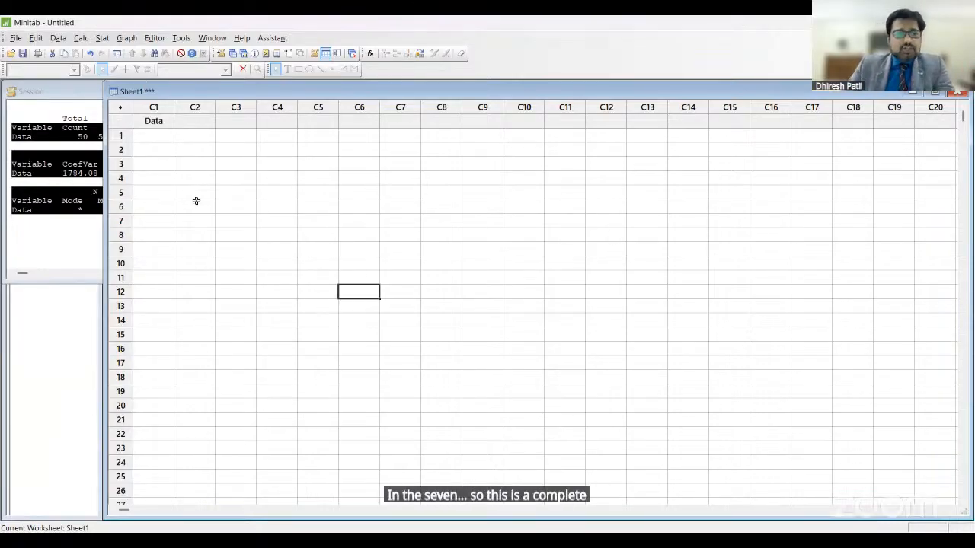
pyautogui.click(400, 193)
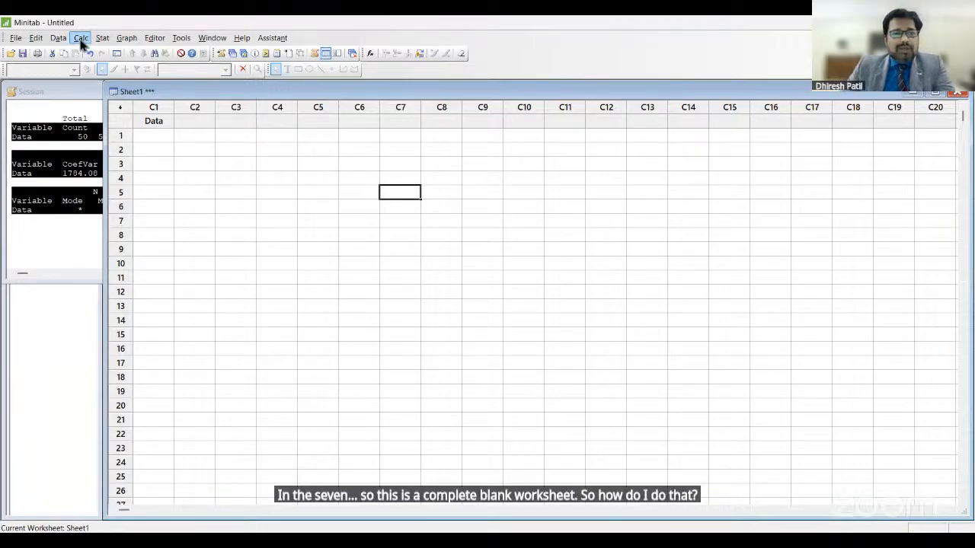
# Generate 30 rows of random normal data in the Data column with mean 0.0 and standard deviation 1.0, and review the generated values
pyautogui.click(82, 38)
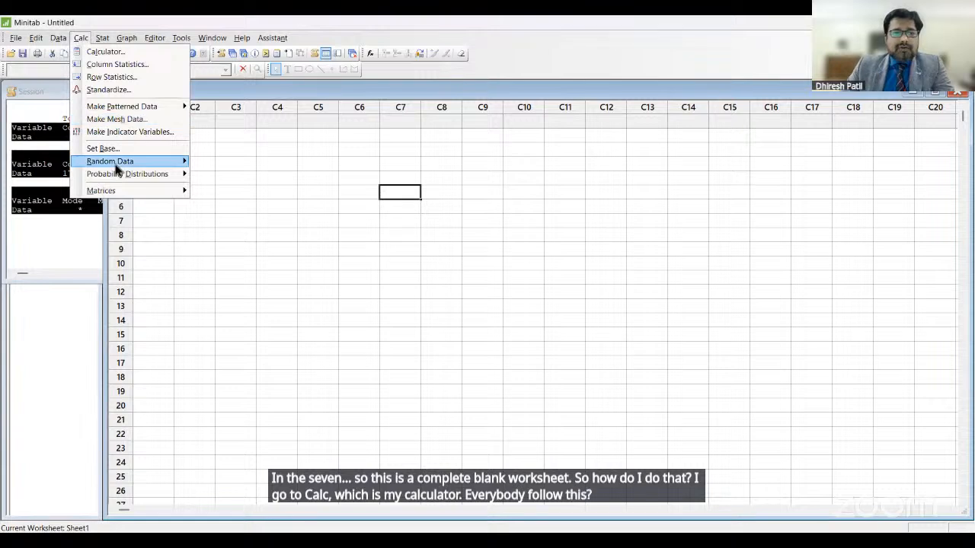
pyautogui.moveTo(117, 168)
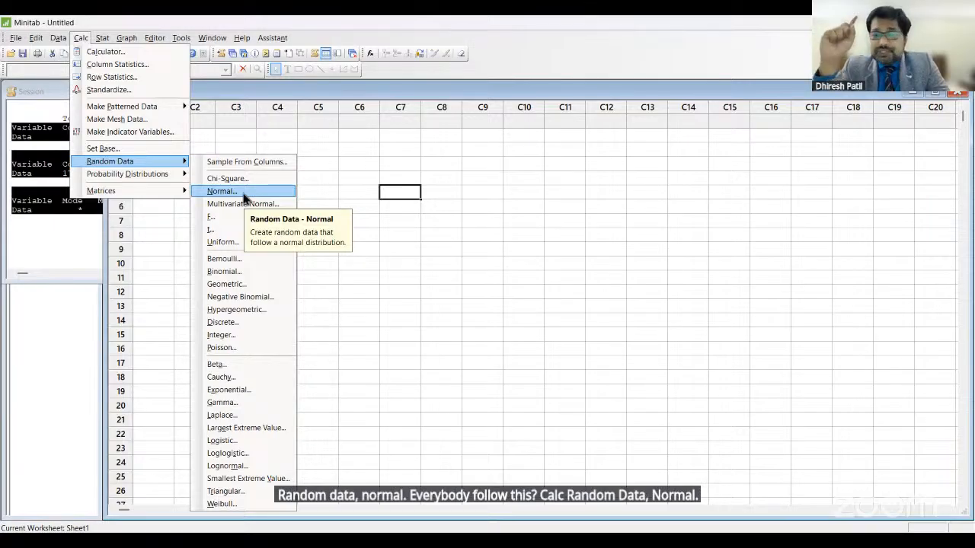
pyautogui.click(248, 193)
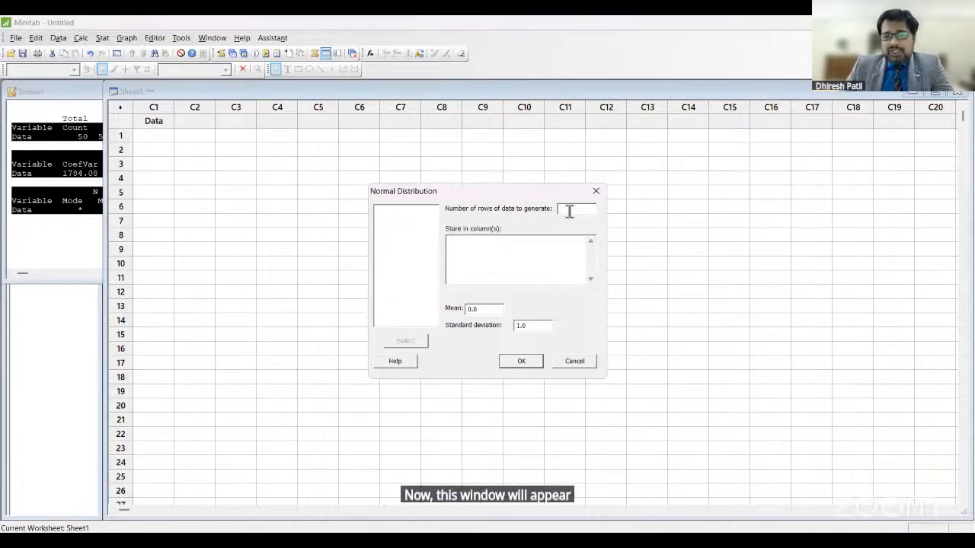
pyautogui.write('3')
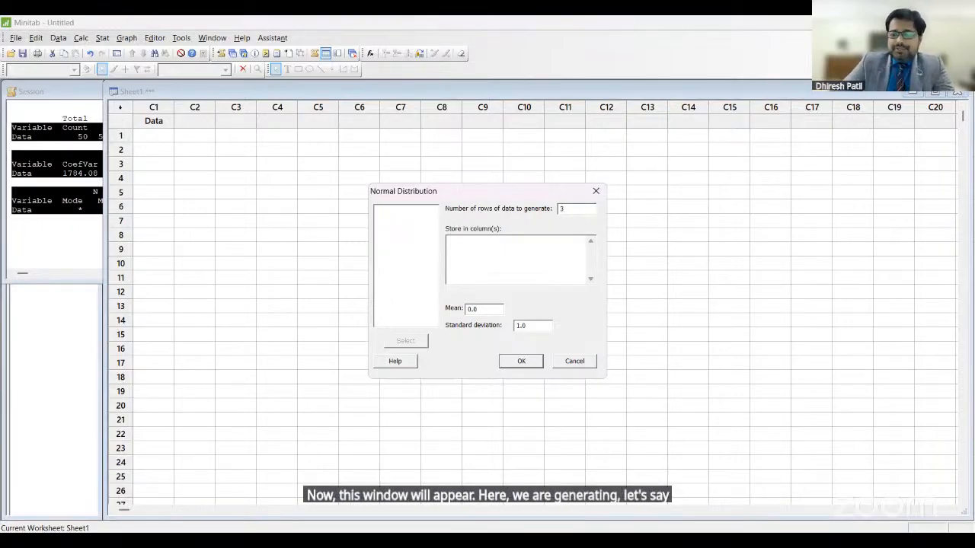
pyautogui.write('0')
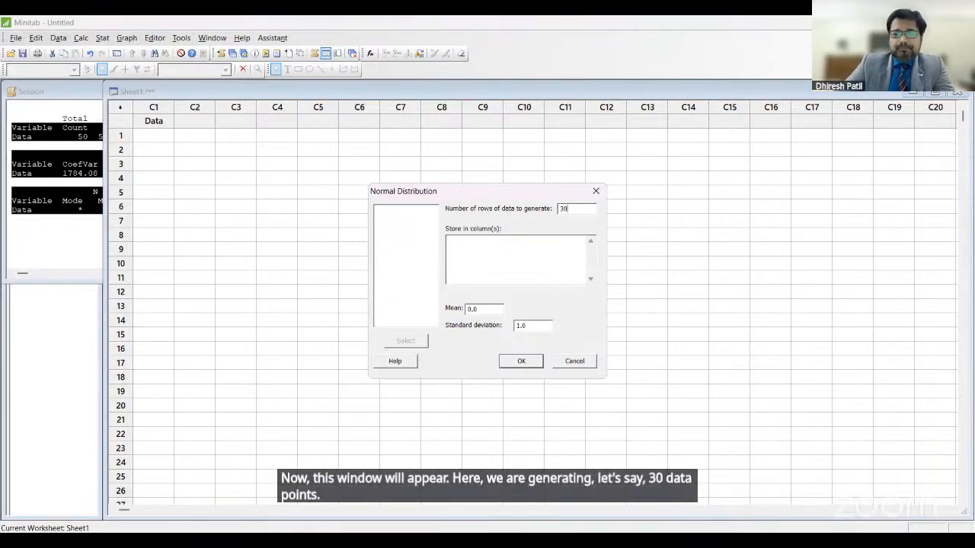
pyautogui.click(521, 243)
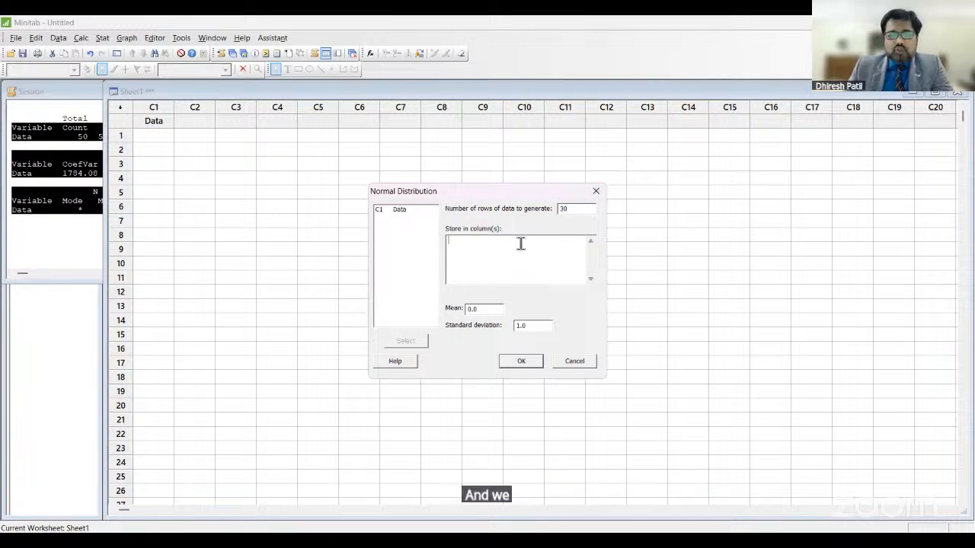
pyautogui.doubleClick(395, 210)
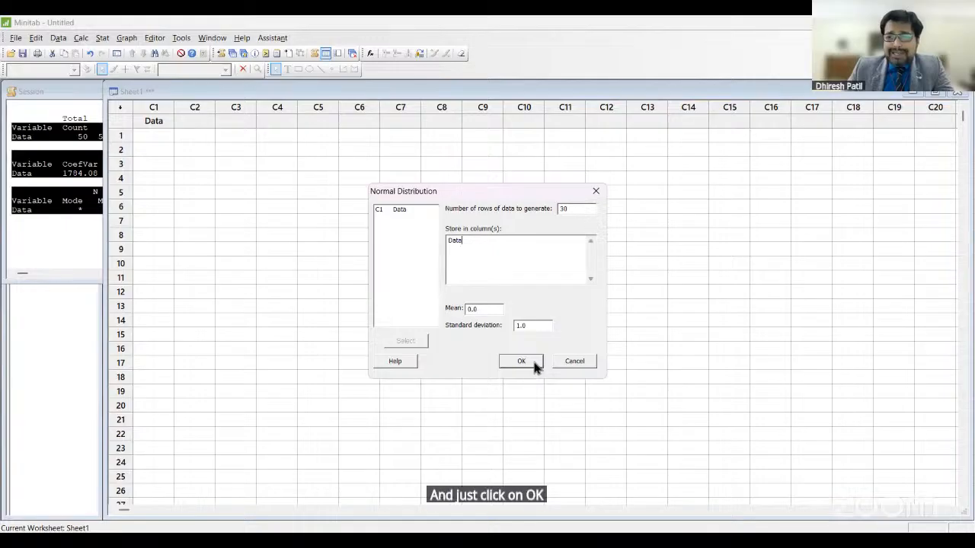
pyautogui.click(583, 208)
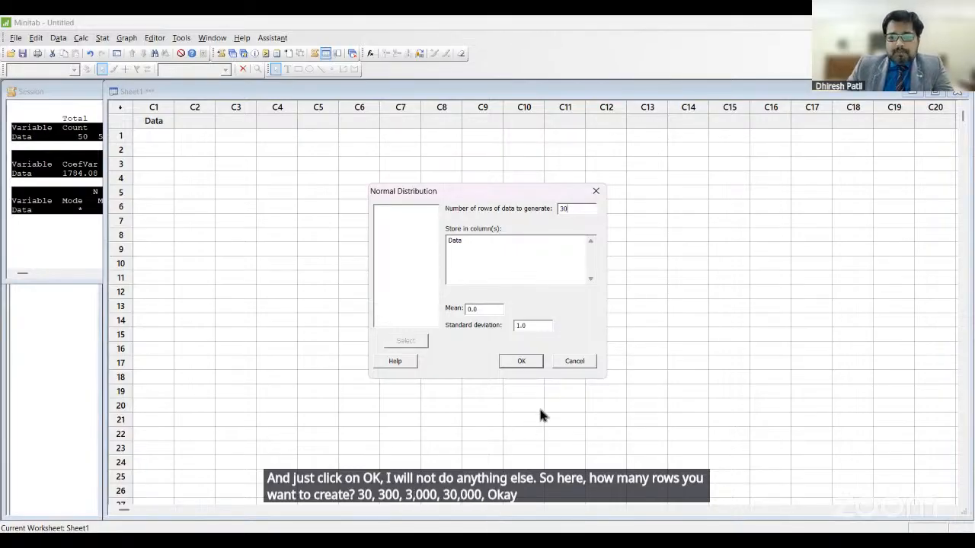
pyautogui.click(527, 361)
pyautogui.moveTo(165, 135); pyautogui.dragTo(188, 442)
pyautogui.scroll(2, 370, 323)
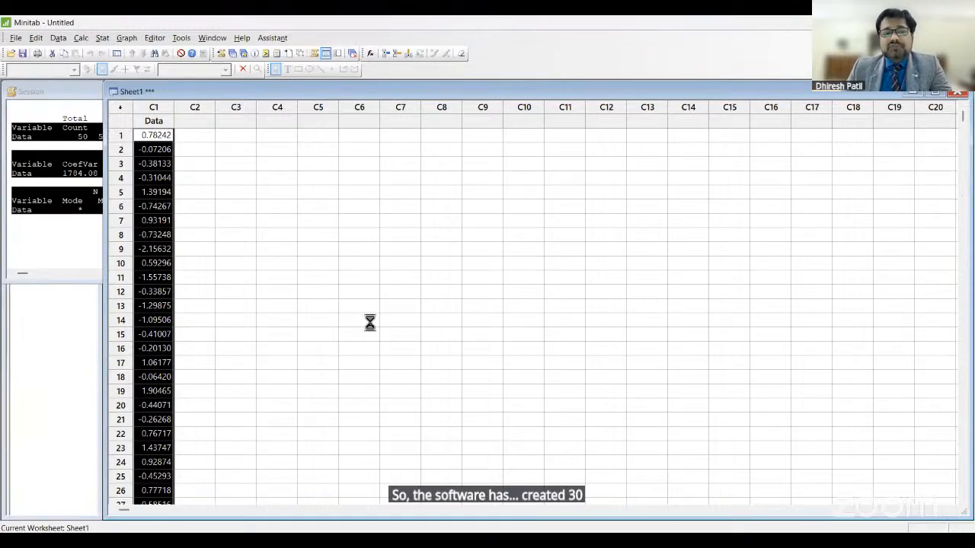
pyautogui.click(329, 304)
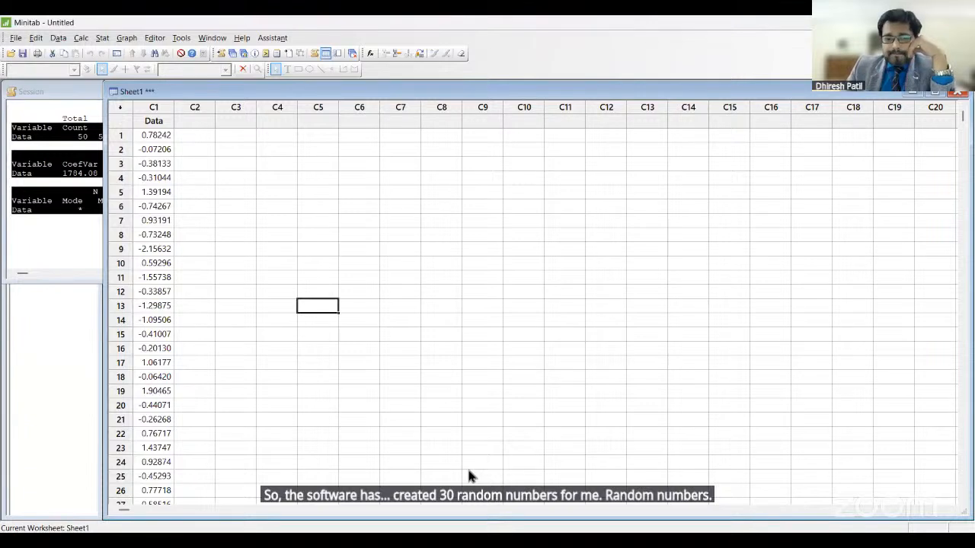
pyautogui.click(468, 476)
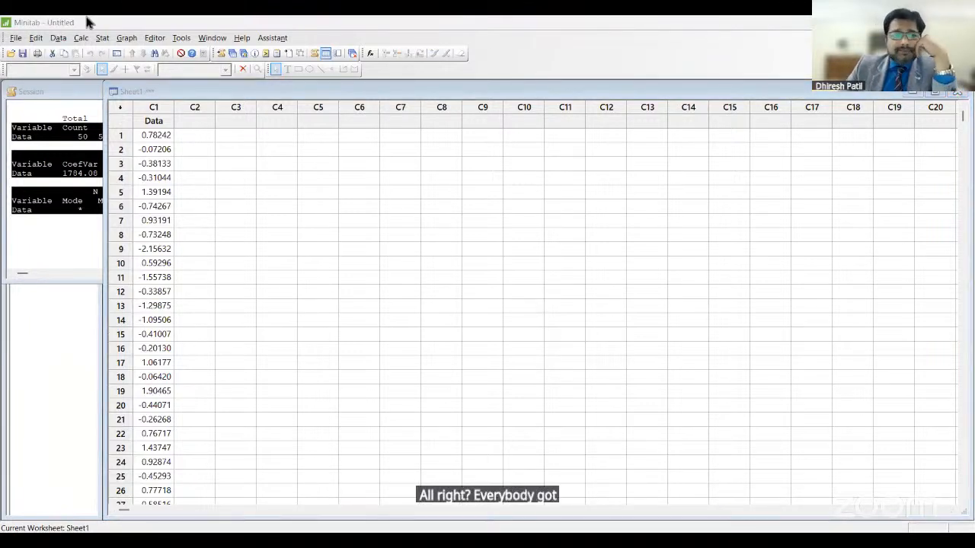
pyautogui.click(76, 40)
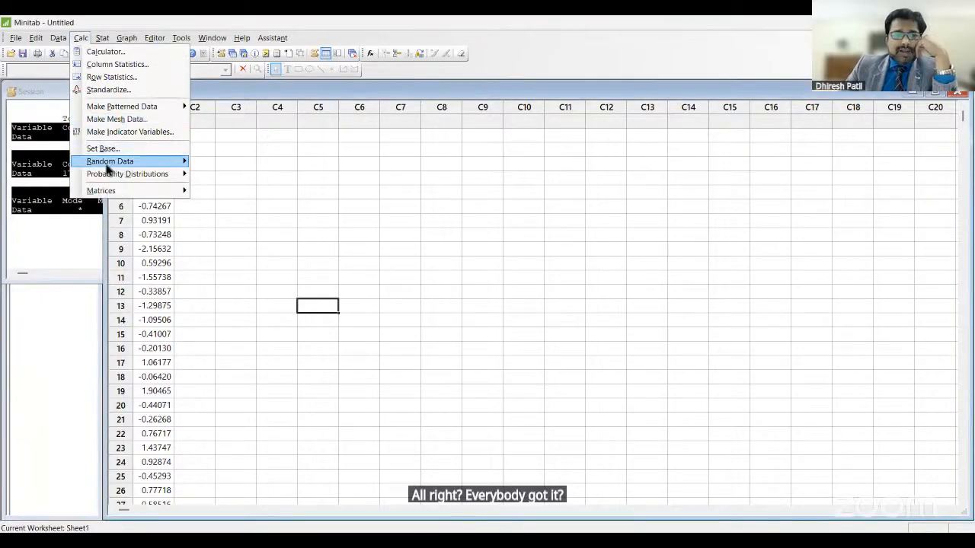
pyautogui.moveTo(84, 163)
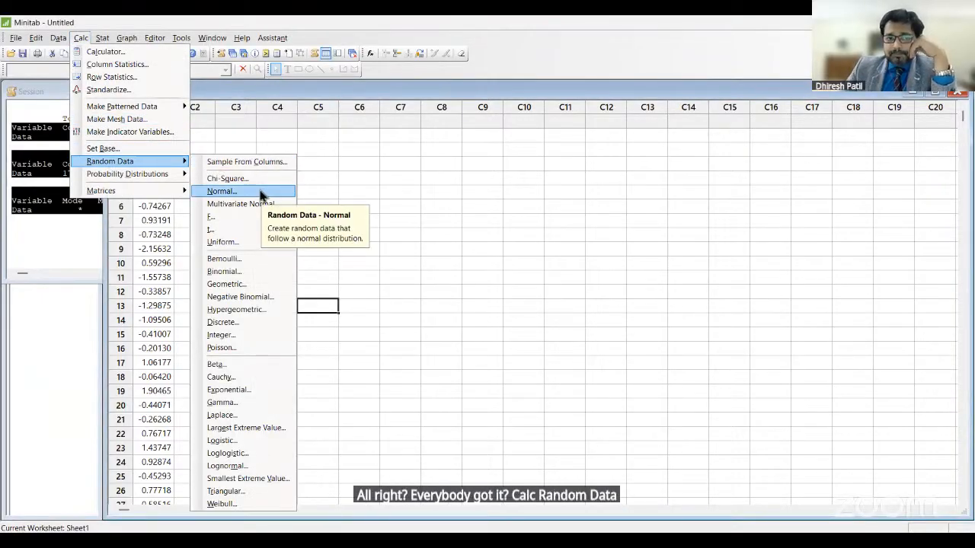
pyautogui.click(259, 192)
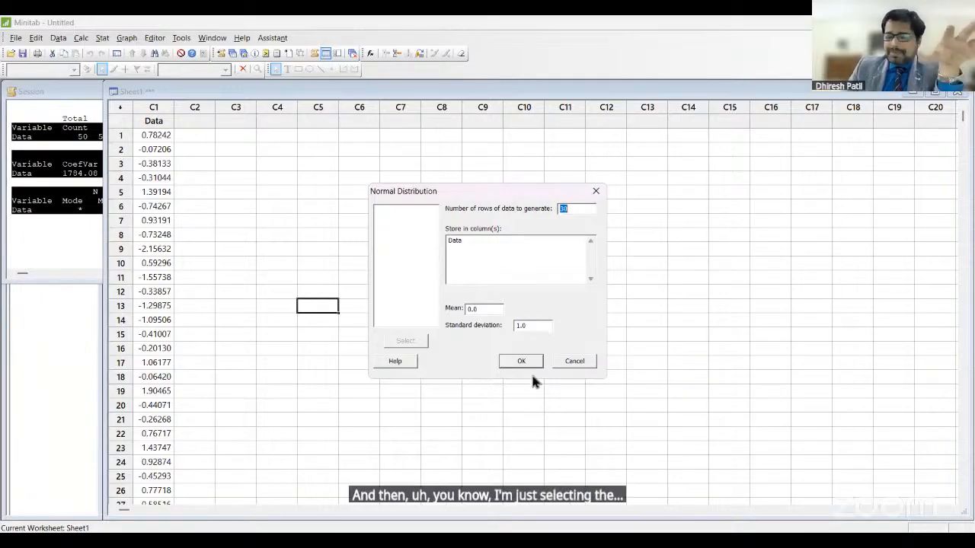
pyautogui.click(596, 191)
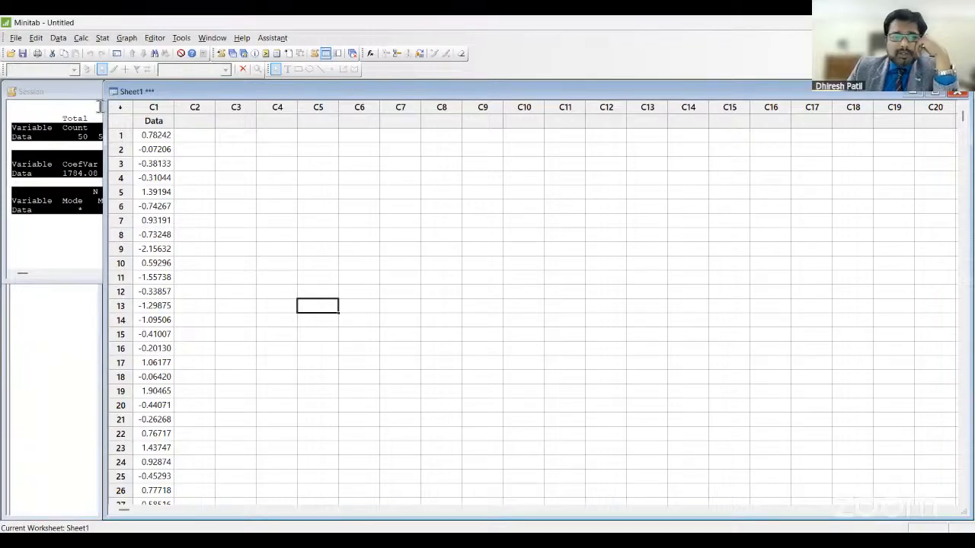
# Generate 300 rows of random normal data in column C2 with mean 0.0 and standard deviation 1.0, and review the generated values
pyautogui.click(116, 53)
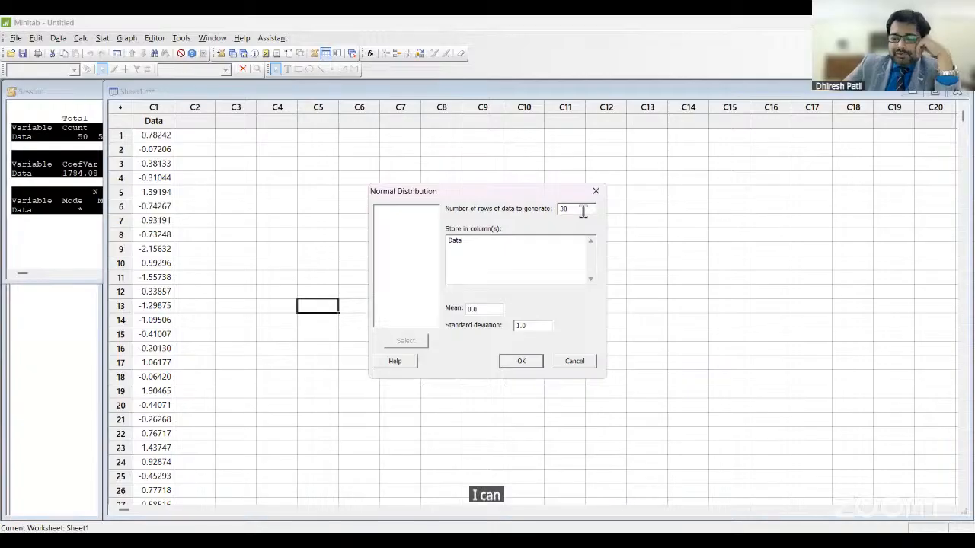
pyautogui.write('0')
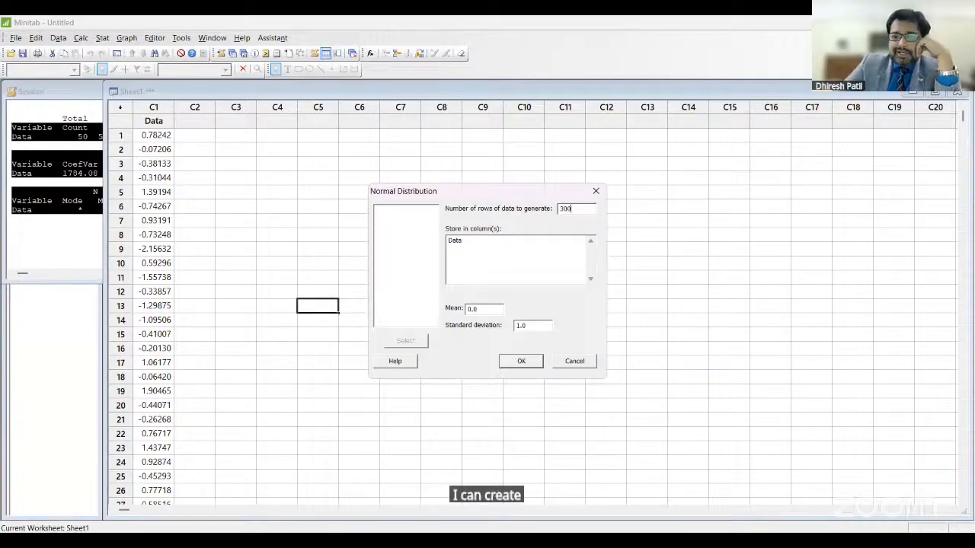
pyautogui.click(492, 240)
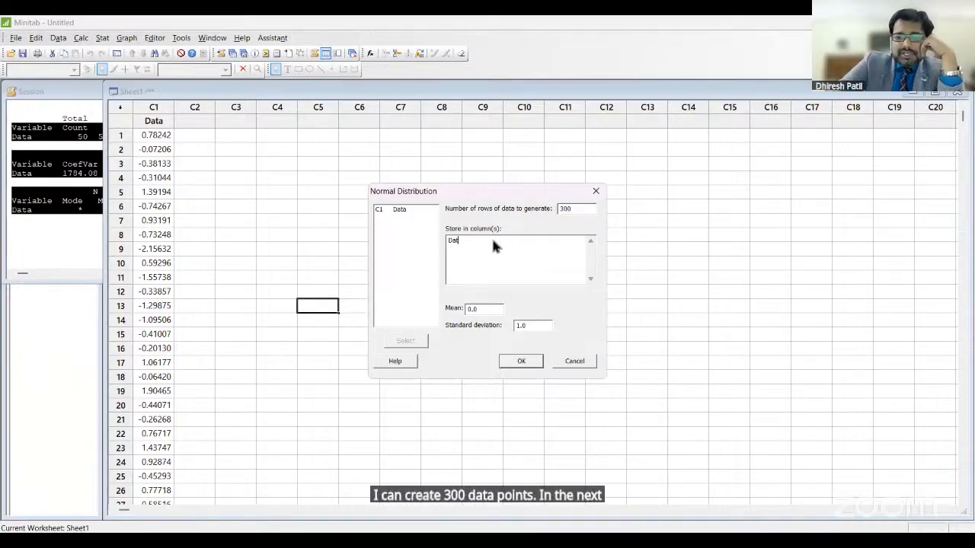
pyautogui.press('BackSpace')
pyautogui.press('BackSpace')
pyautogui.press('BackSpace')
pyautogui.press('BackSpace')
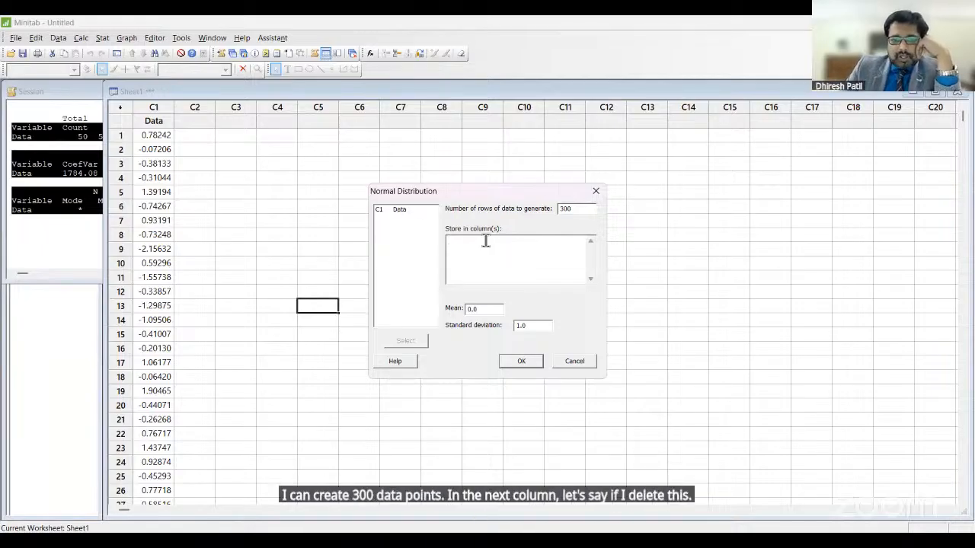
pyautogui.write('c2')
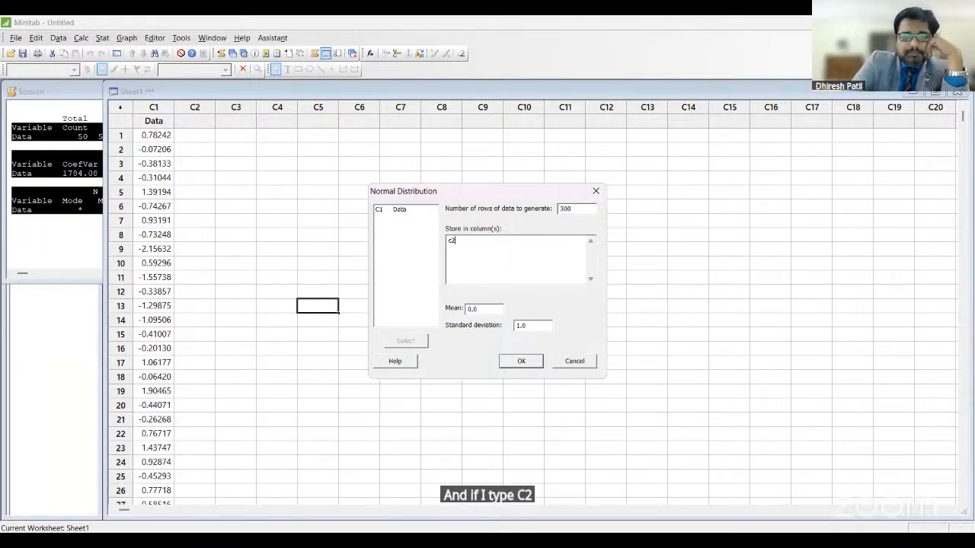
pyautogui.click(521, 361)
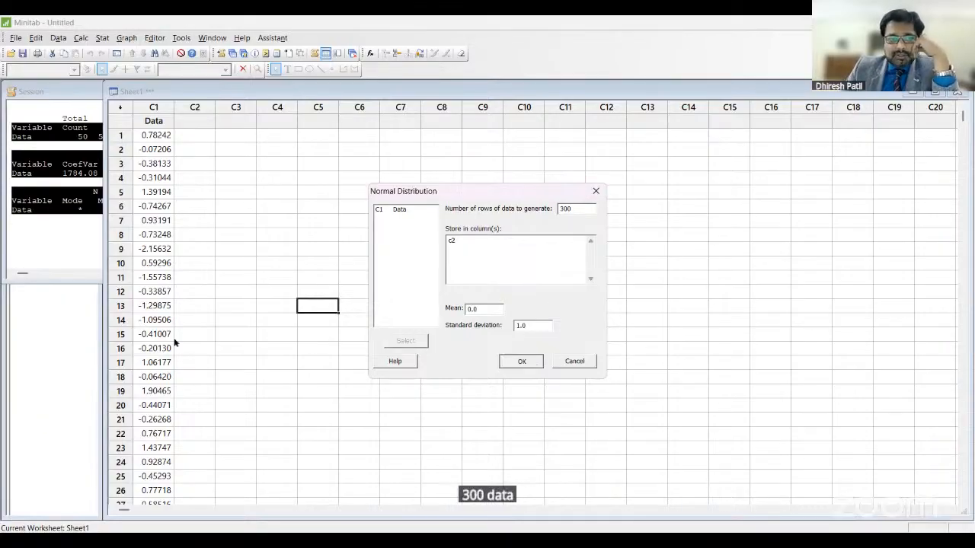
pyautogui.scroll(-14, 331, 194)
pyautogui.scroll(-20, 337, 204)
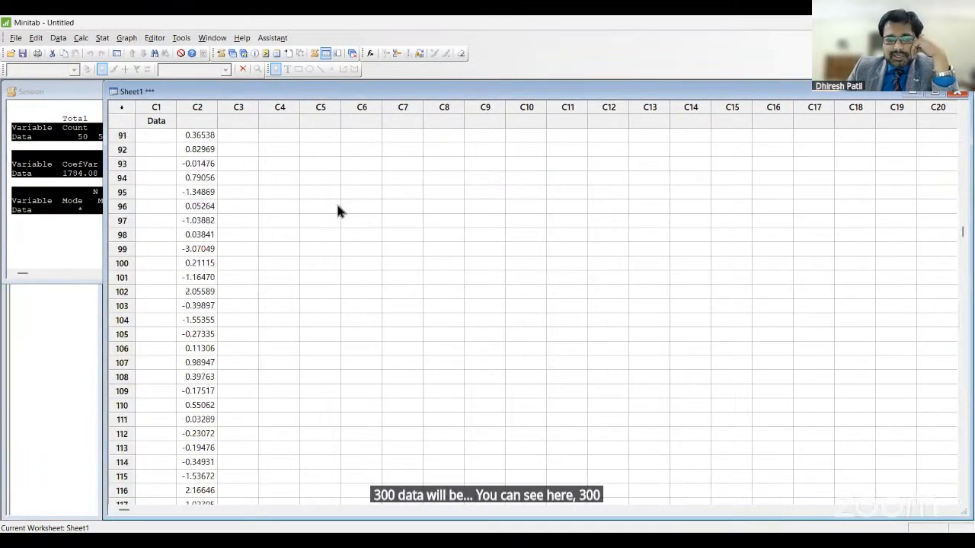
pyautogui.scroll(-13, 342, 200)
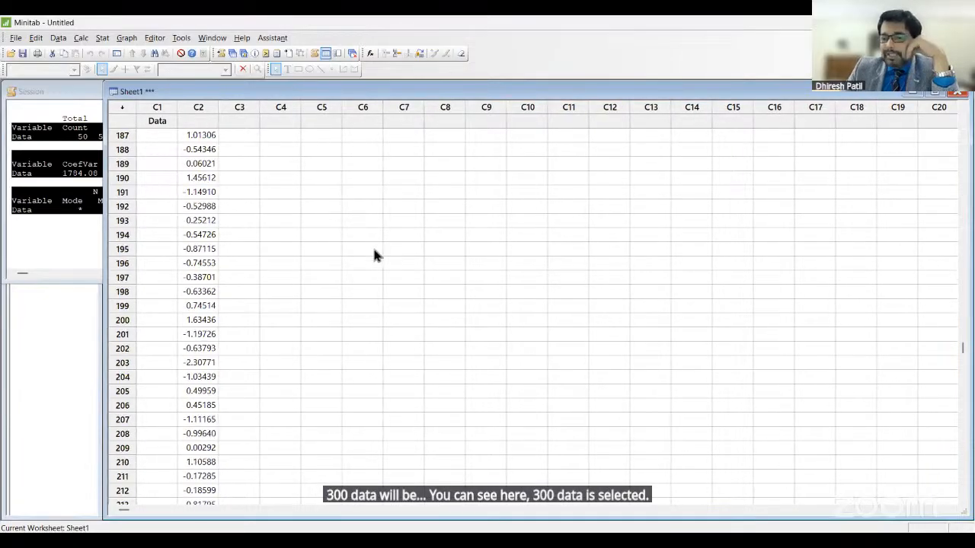
pyautogui.scroll(20, 373, 253)
pyautogui.scroll(20, 373, 231)
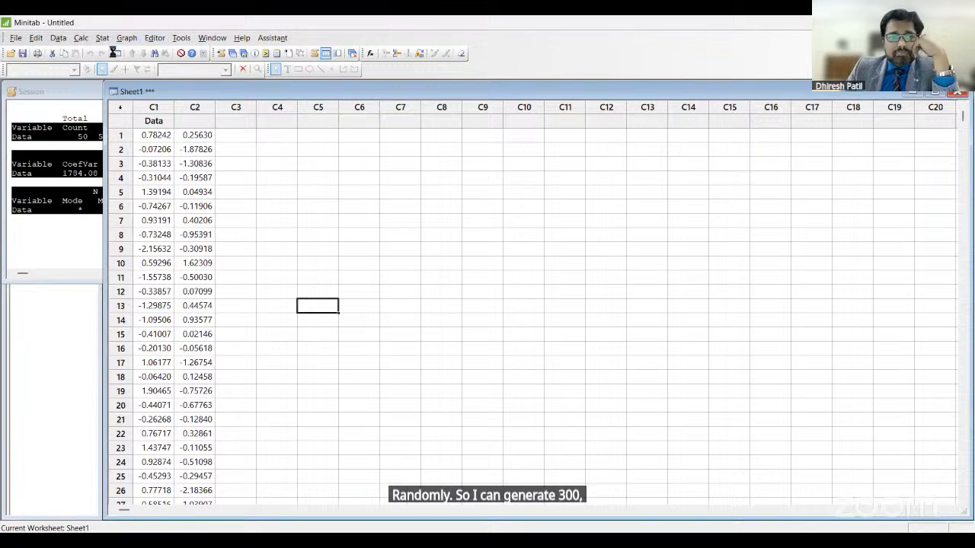
# Generate 30000 rows of random normal data in column C3 with mean 0.0 and standard deviation 1.0, and review the generated values
pyautogui.hotkey('ctrl', 'e')
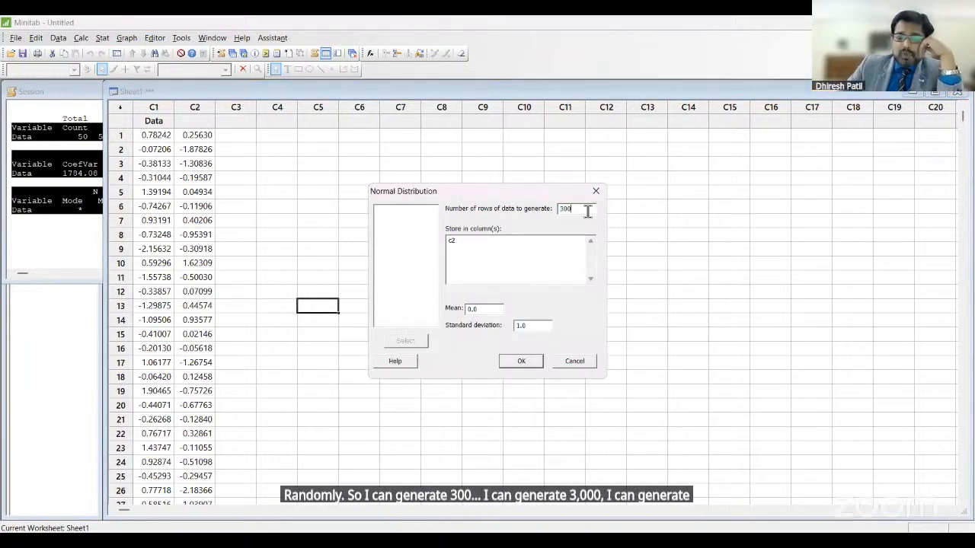
pyautogui.write('00')
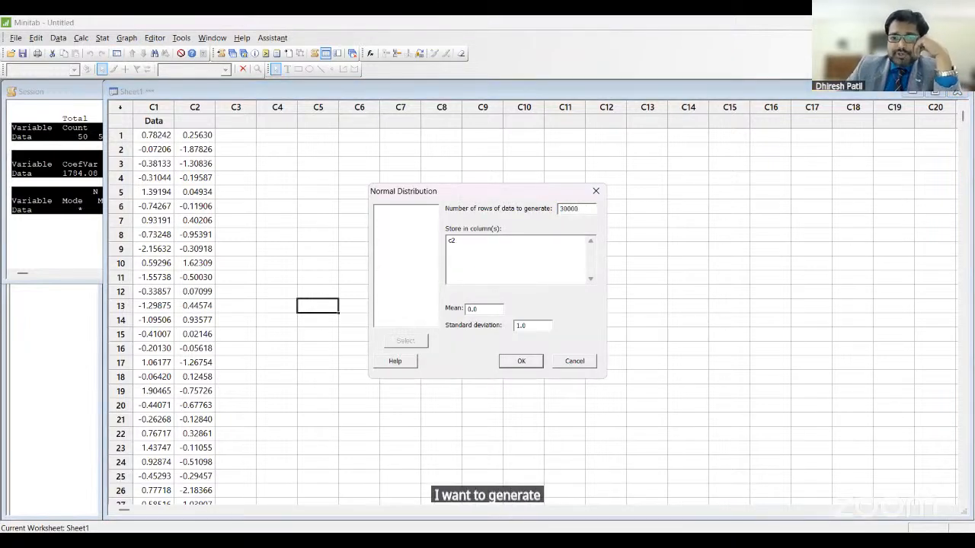
pyautogui.click(523, 244)
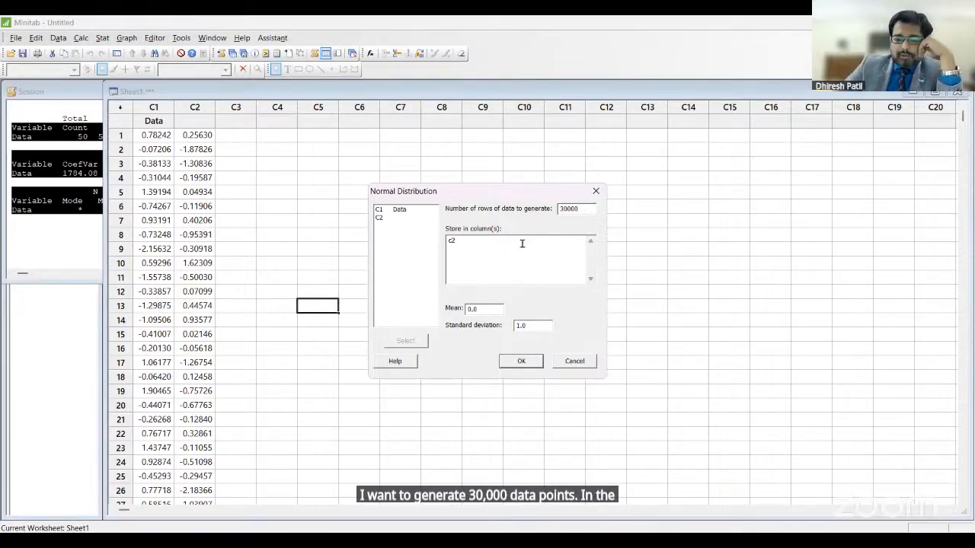
pyautogui.press('BackSpace')
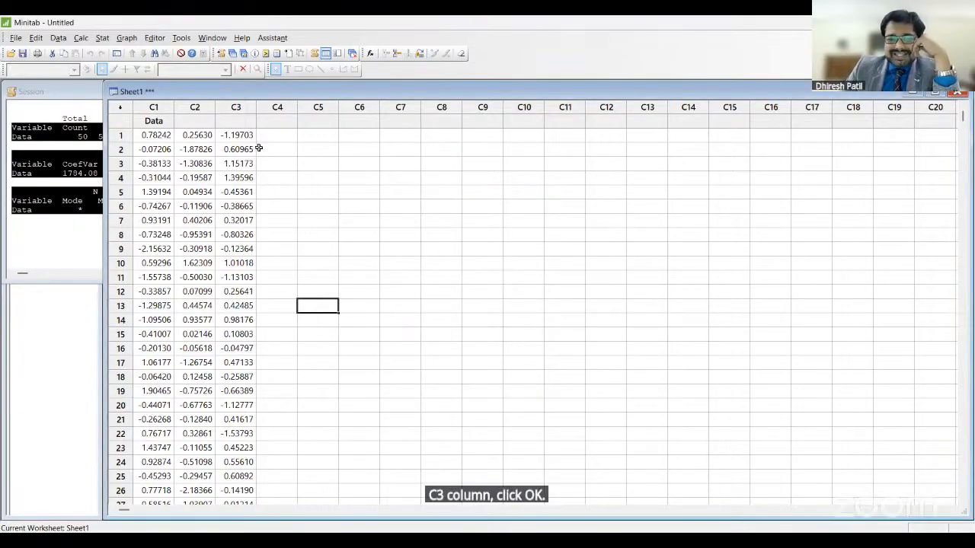
pyautogui.scroll(-6, 303, 223)
pyautogui.scroll(-20, 308, 226)
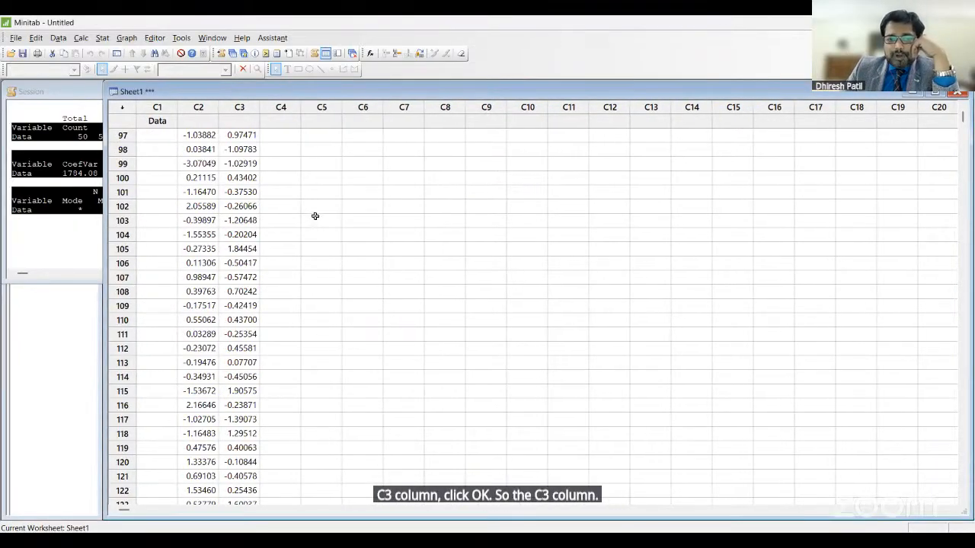
pyautogui.scroll(20, 371, 302)
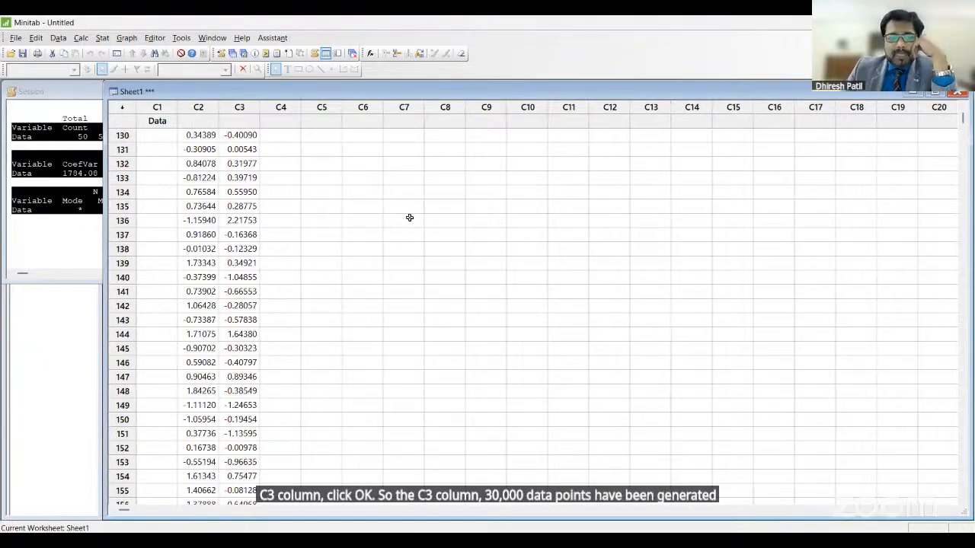
pyautogui.scroll(16, 443, 201)
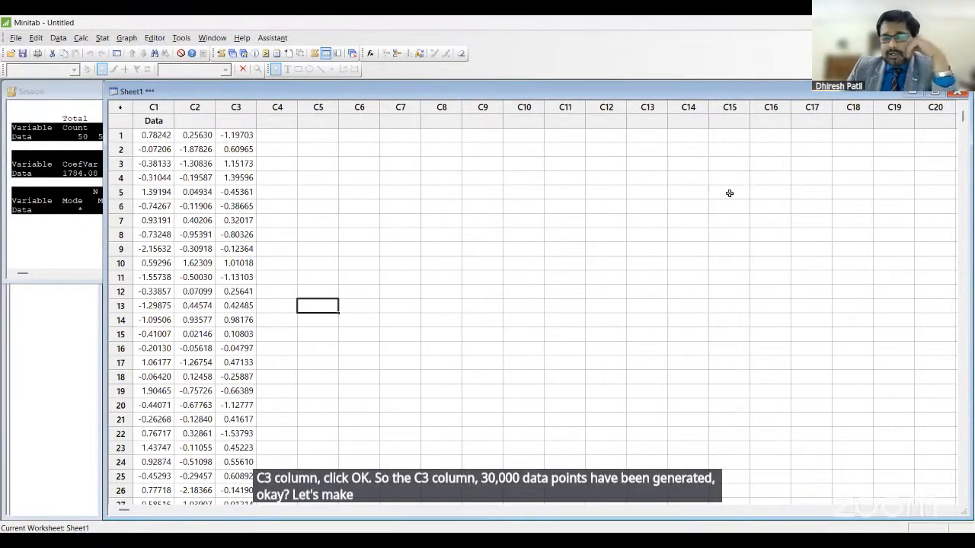
# Create separate With Fit histograms for the Data, C2 and C3 columns
pyautogui.click(131, 40)
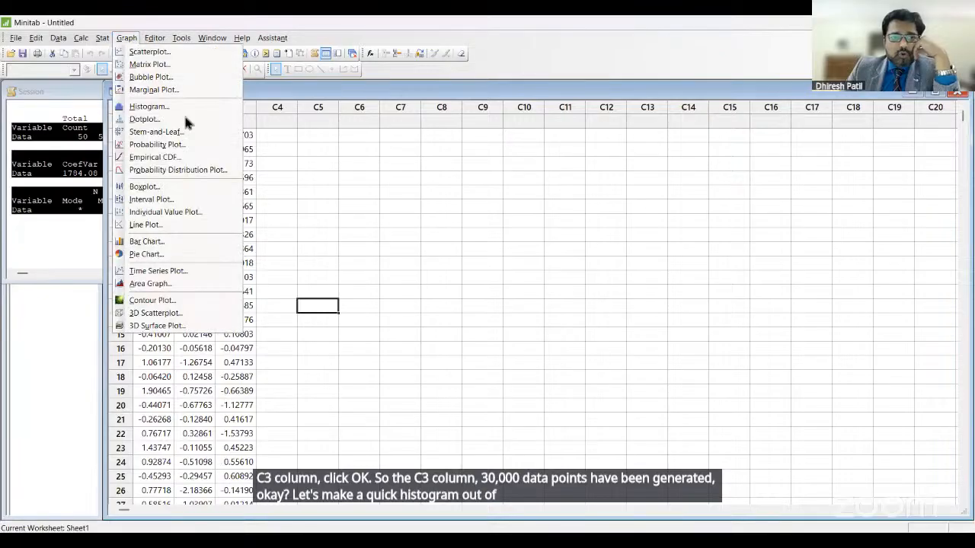
pyautogui.click(128, 42)
pyautogui.click(130, 42)
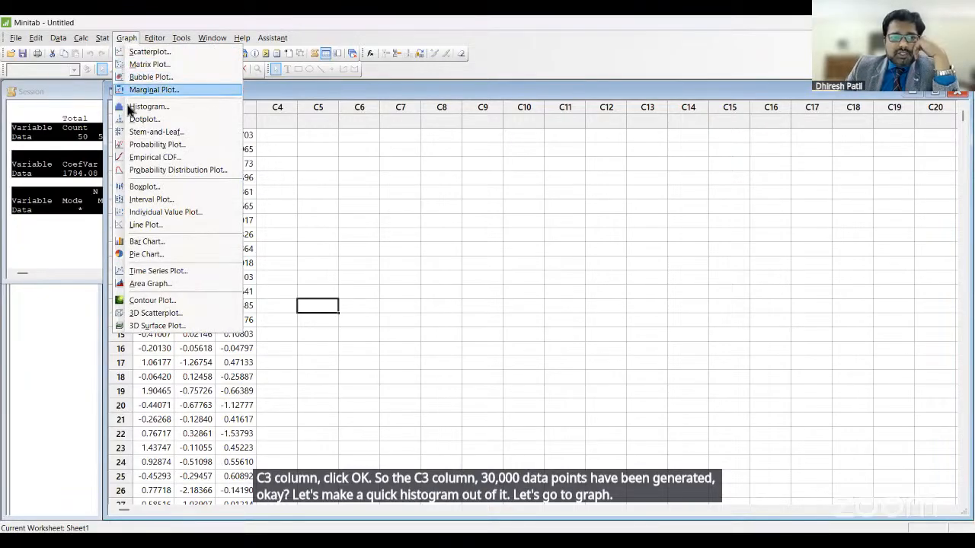
pyautogui.click(150, 107)
pyautogui.click(467, 242)
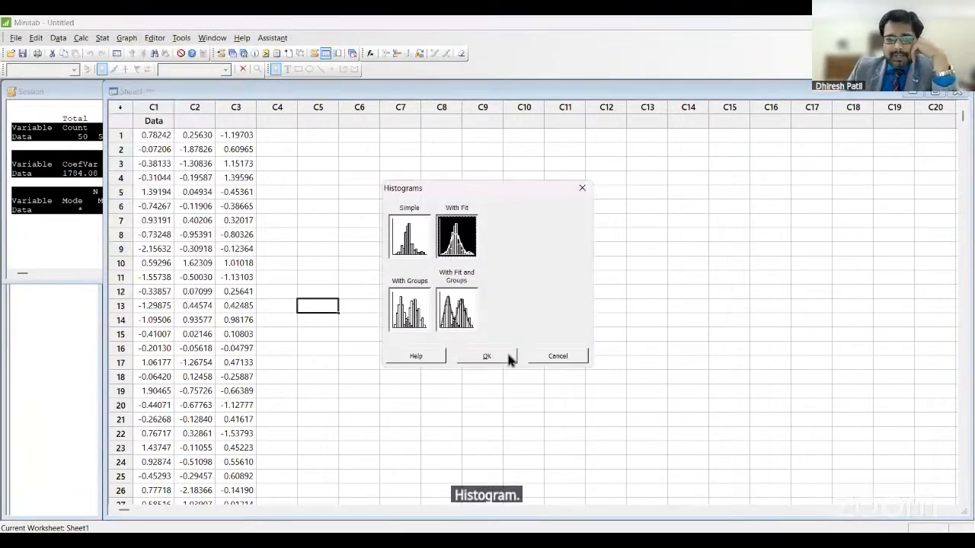
pyautogui.click(511, 353)
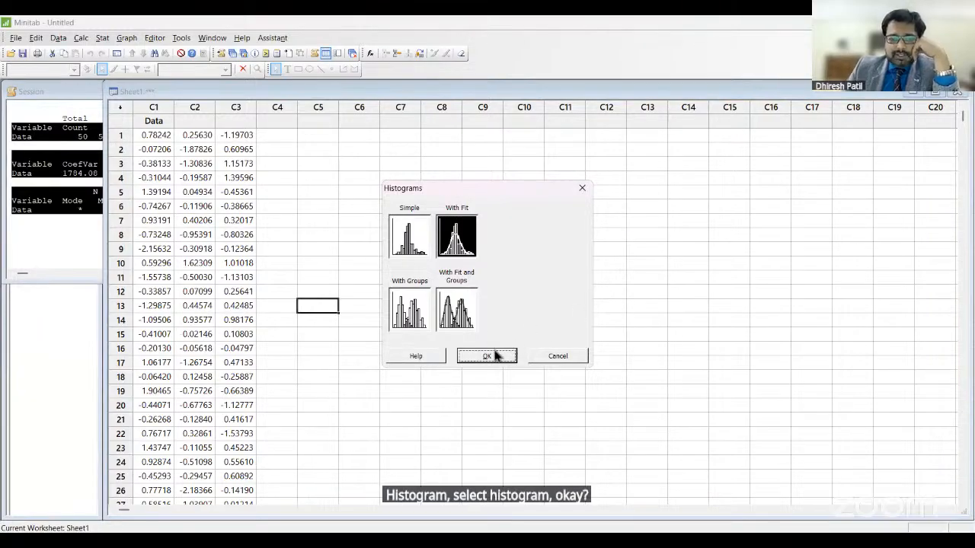
pyautogui.click(495, 356)
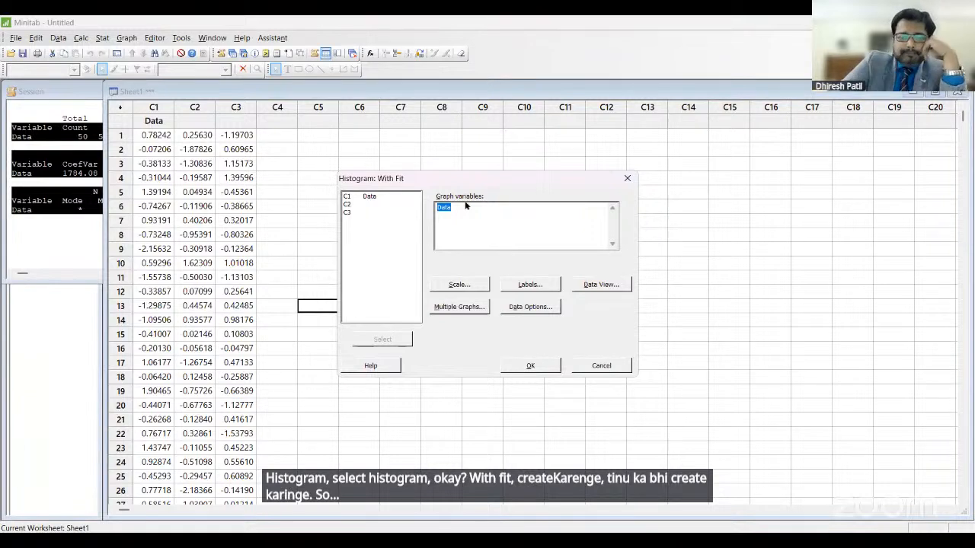
pyautogui.press('BackSpace')
pyautogui.doubleClick(380, 197)
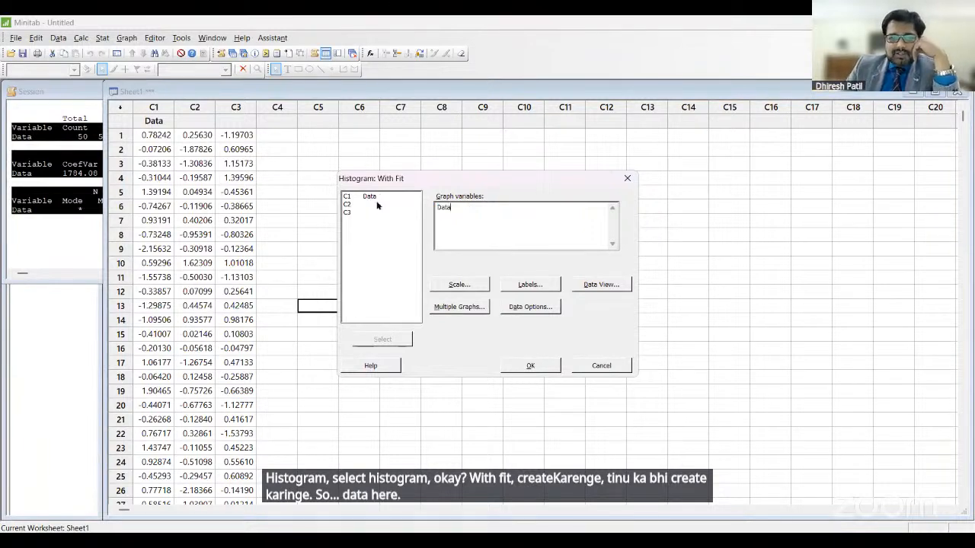
pyautogui.doubleClick(380, 205)
pyautogui.doubleClick(380, 211)
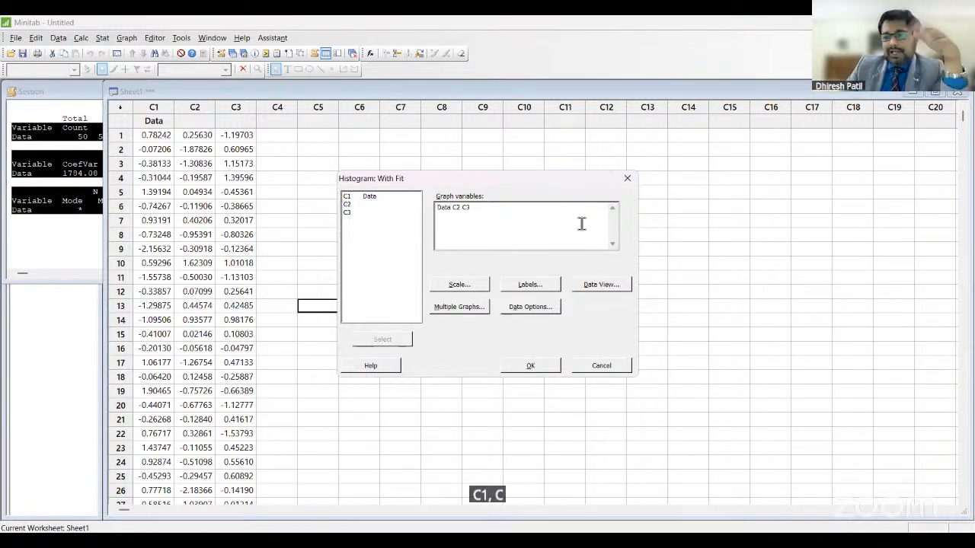
pyautogui.click(517, 366)
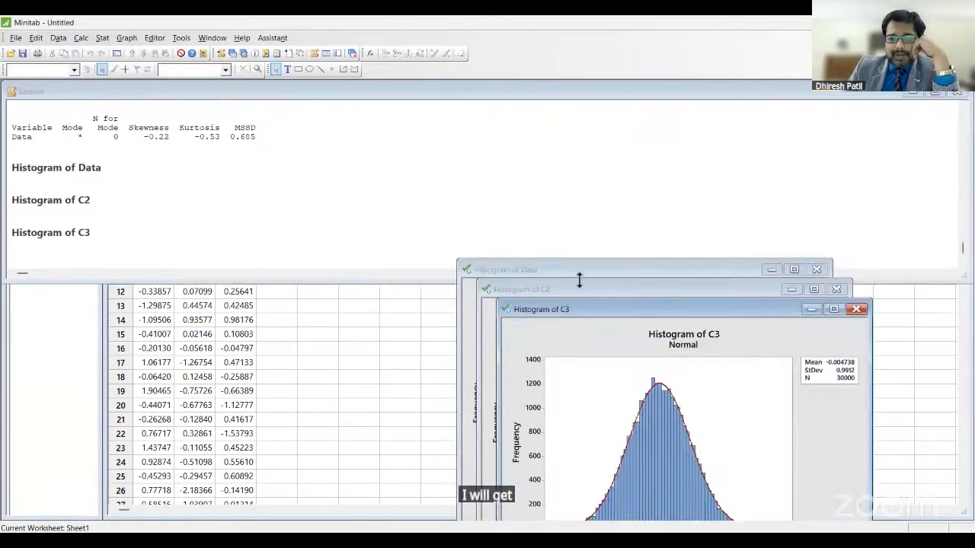
# Arrange the histogram windows of Data, C2 and C3 so that the three distributions can be compared
pyautogui.click(579, 272)
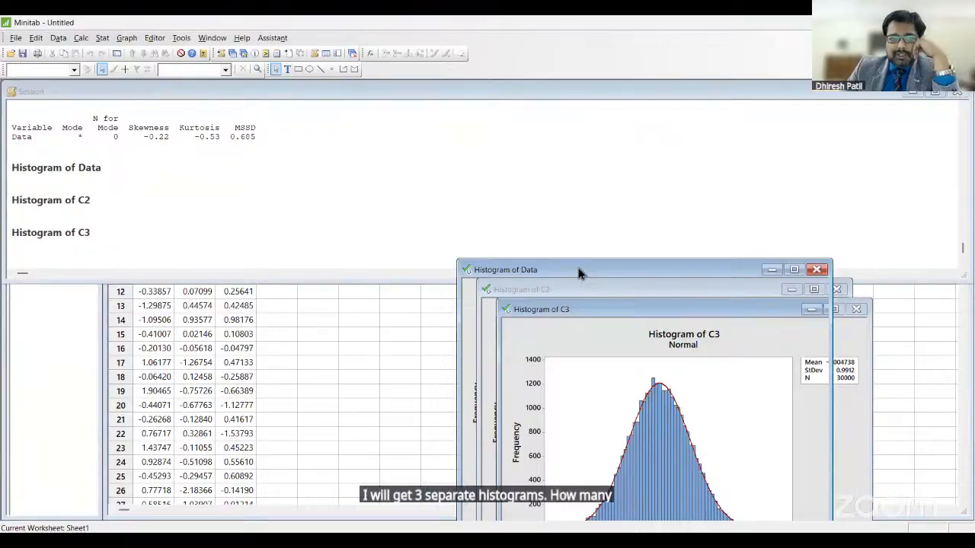
pyautogui.moveTo(640, 272); pyautogui.dragTo(233, 94)
pyautogui.click(644, 284)
pyautogui.moveTo(643, 284); pyautogui.dragTo(626, 79)
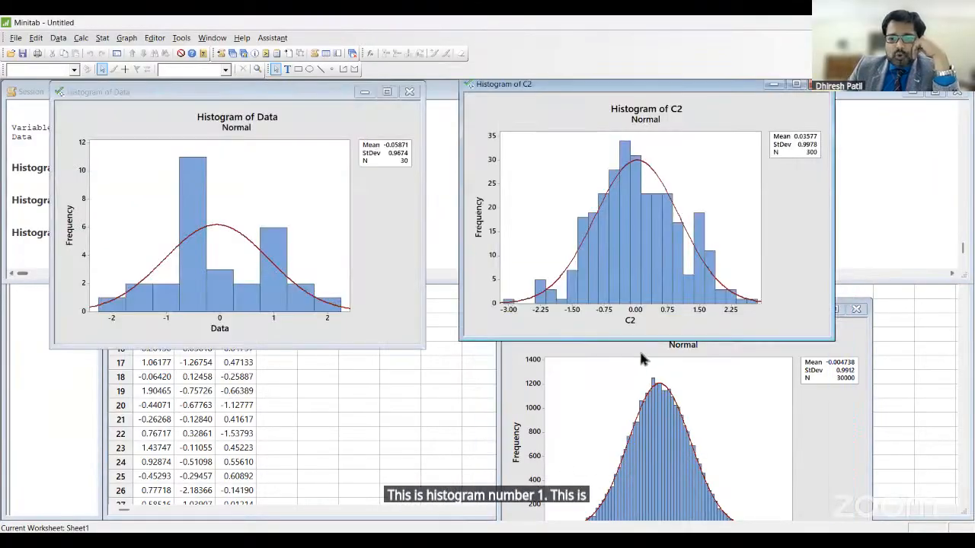
pyautogui.click(641, 352)
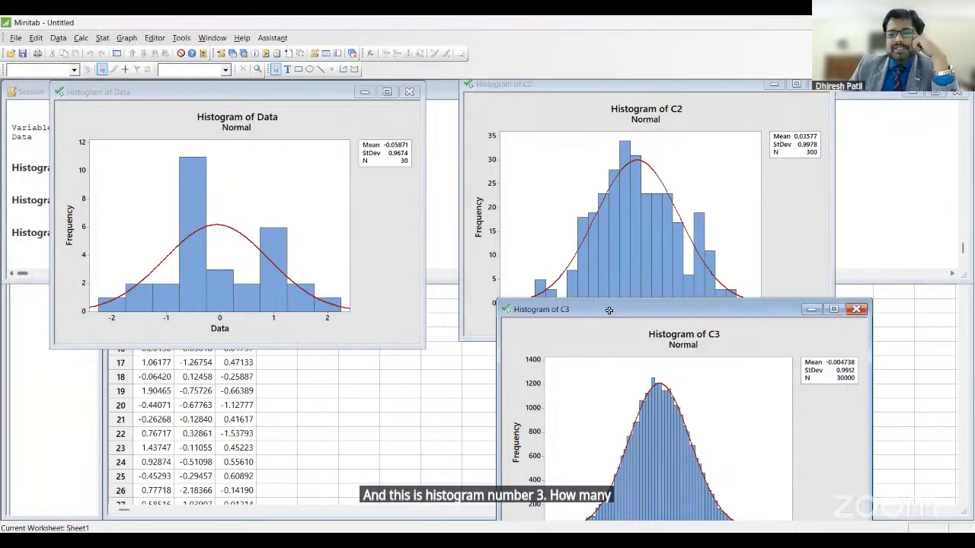
pyautogui.moveTo(609, 310); pyautogui.dragTo(393, 284)
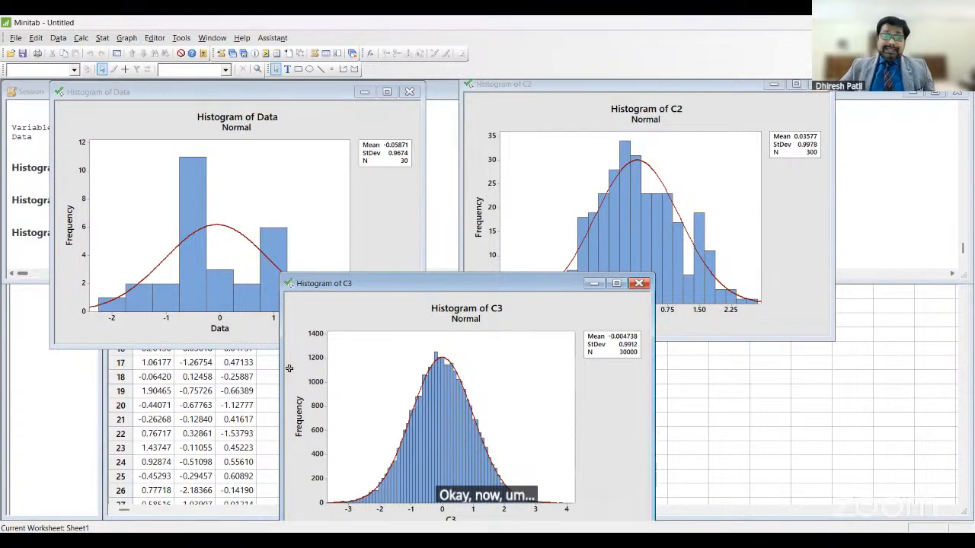
# Bring the worksheet in front of the histograms and open the StatGuide
pyautogui.click(236, 433)
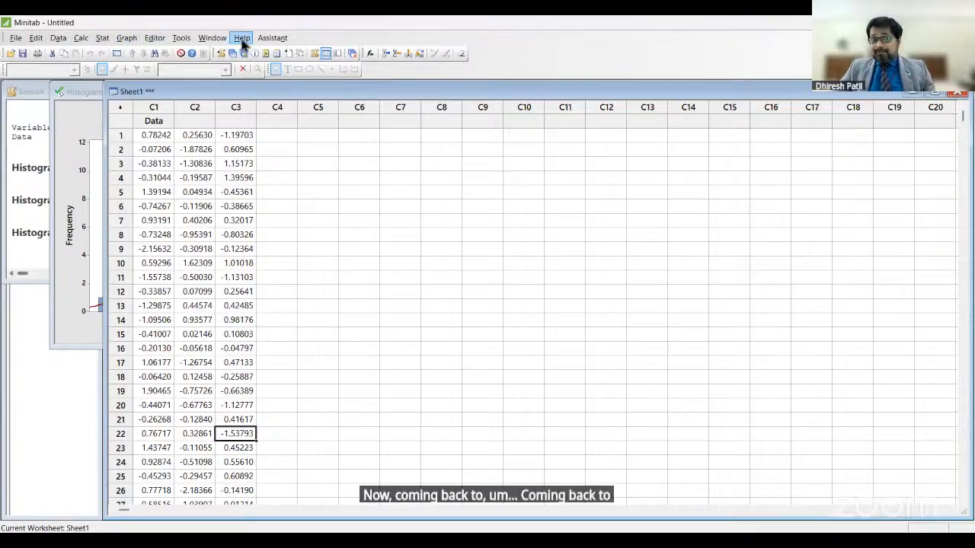
pyautogui.click(242, 39)
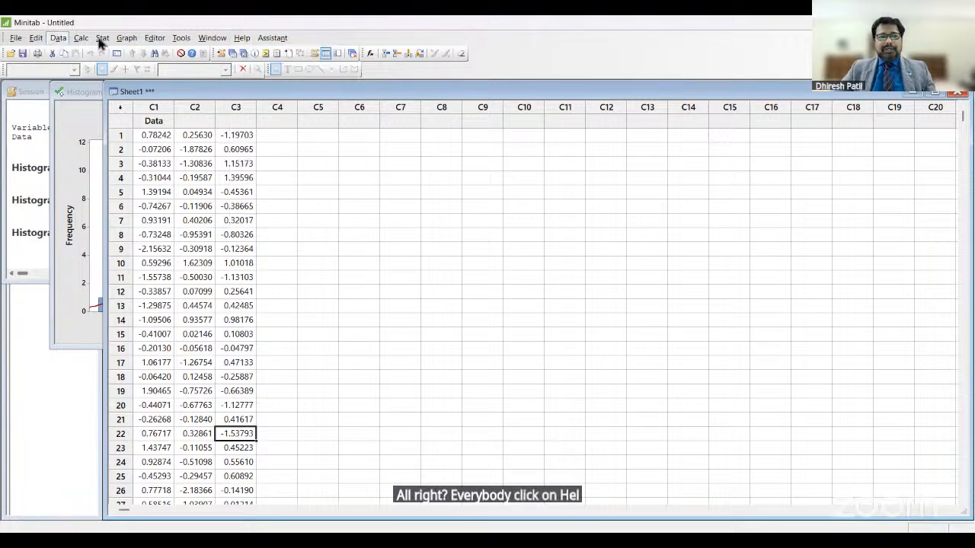
pyautogui.moveTo(269, 38)
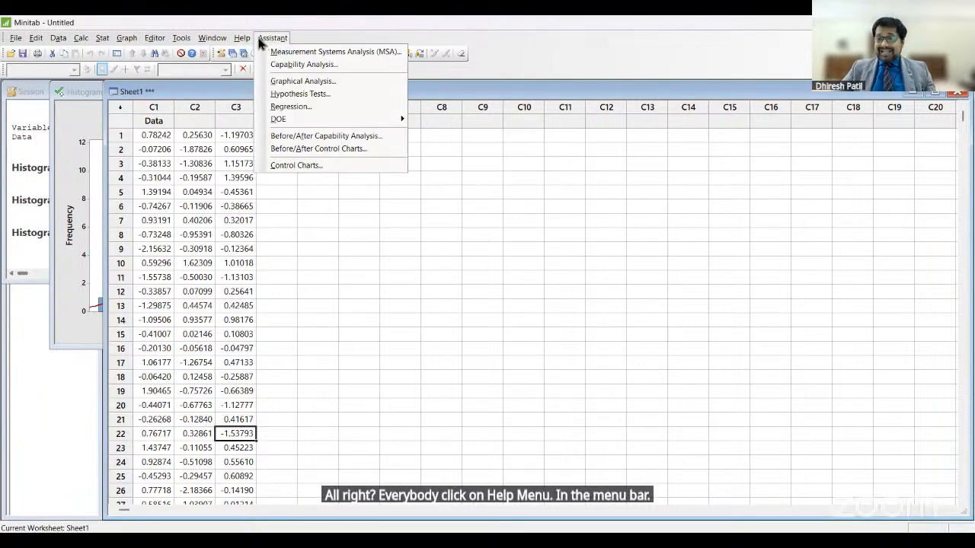
pyautogui.click(241, 38)
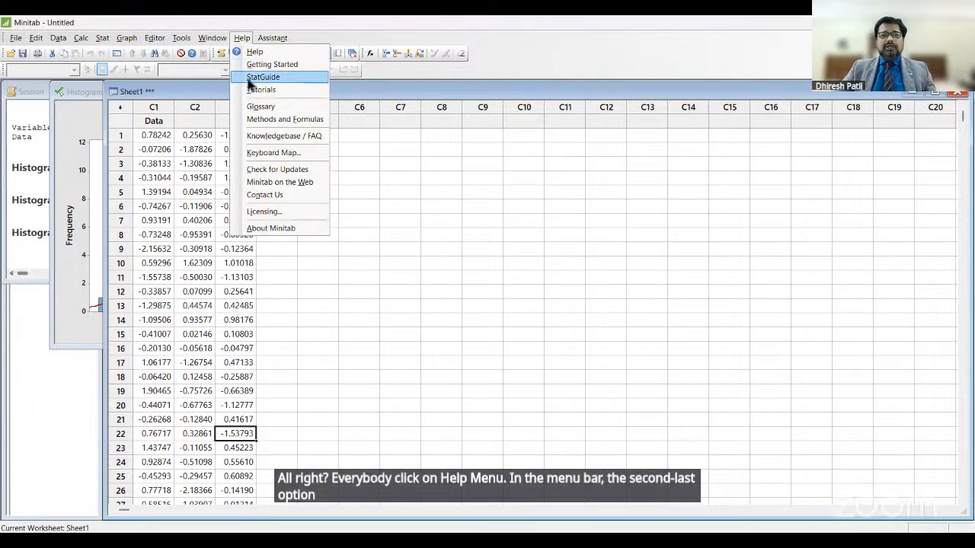
pyautogui.click(249, 79)
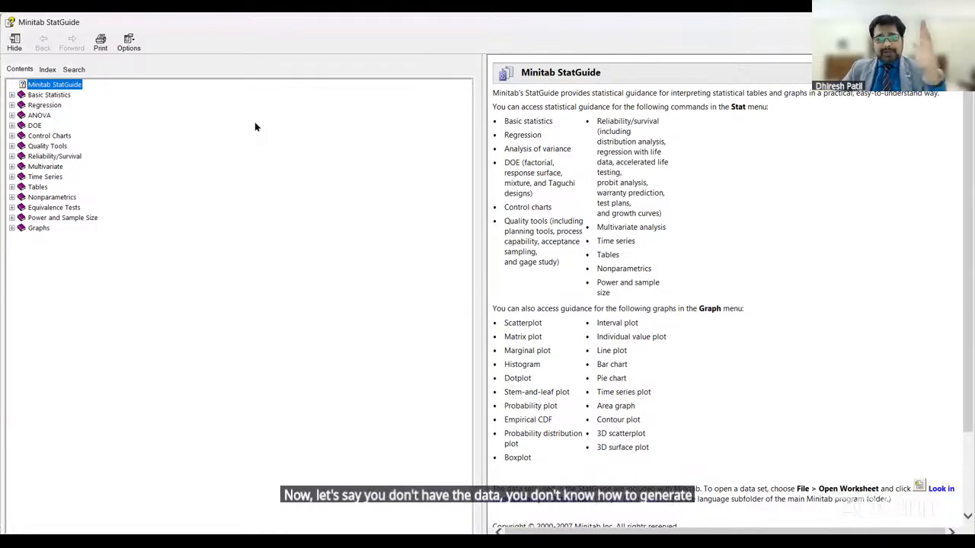
# Search the StatGuide for "Time Series Plot"
pyautogui.click(74, 69)
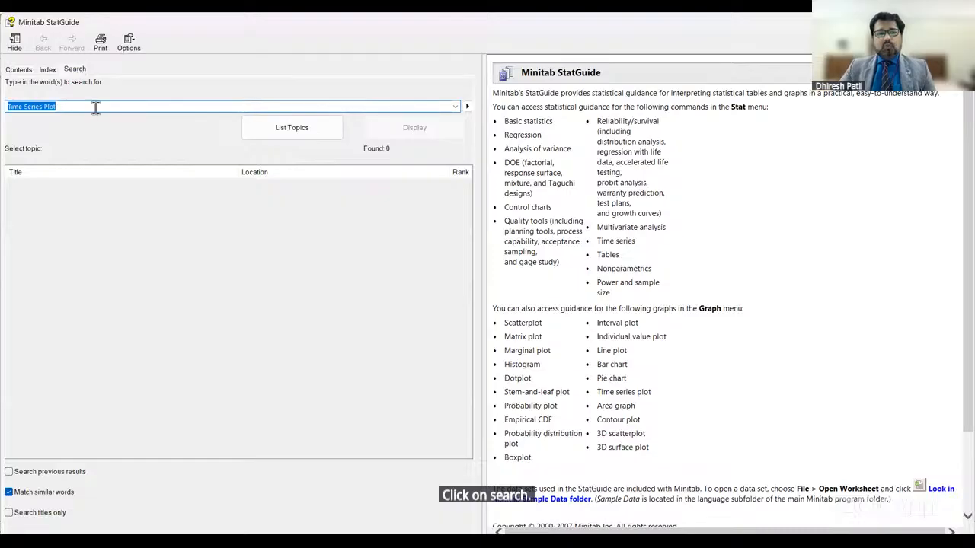
pyautogui.press('BackSpace')
pyautogui.write('T')
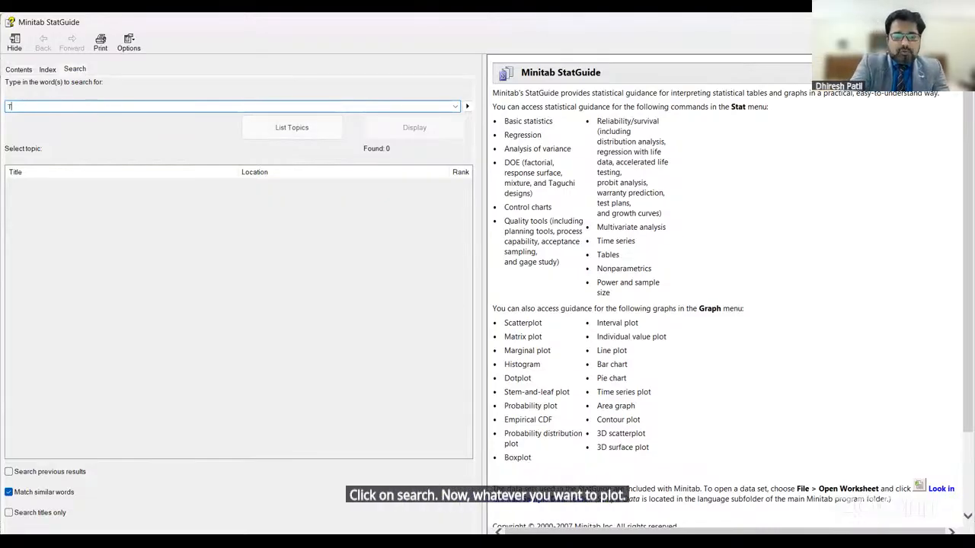
pyautogui.write('ime S')
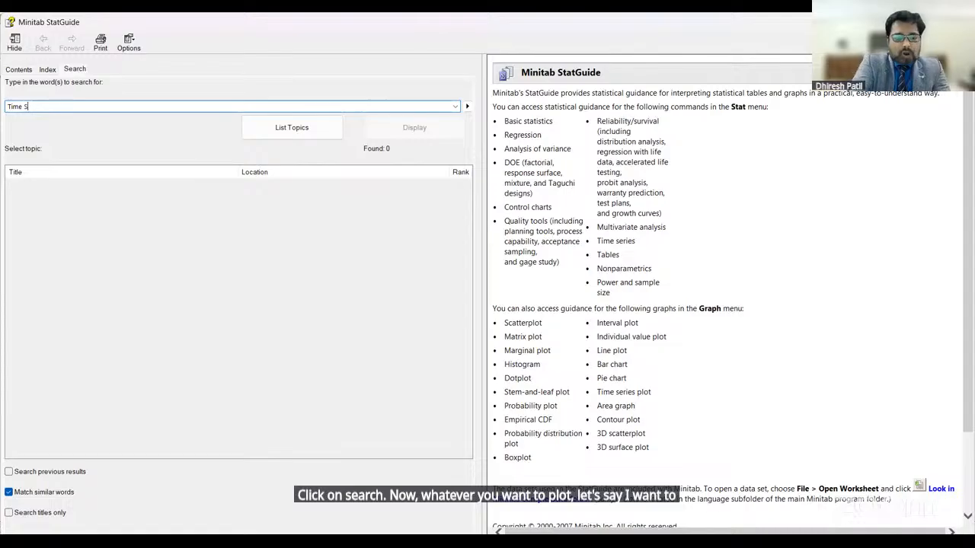
pyautogui.write('eries ')
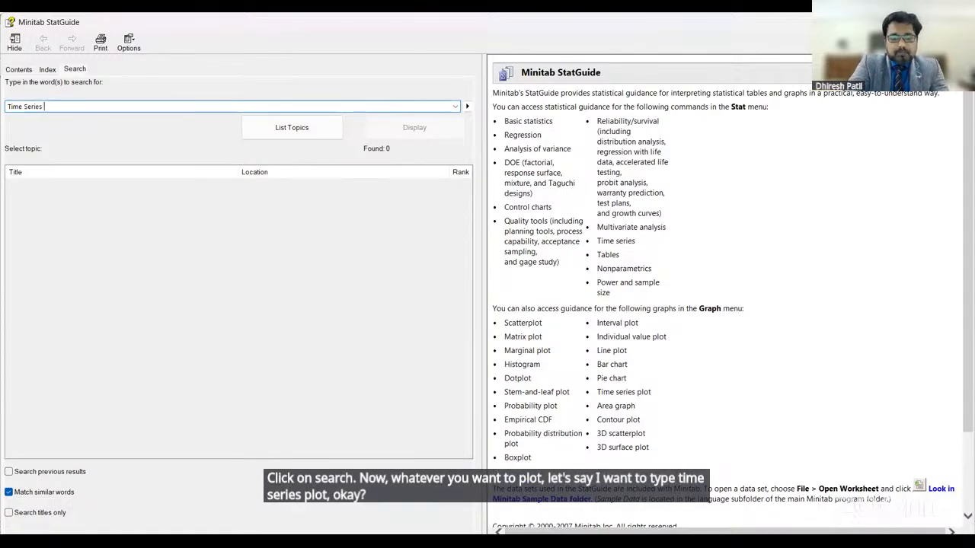
pyautogui.write('Plot')
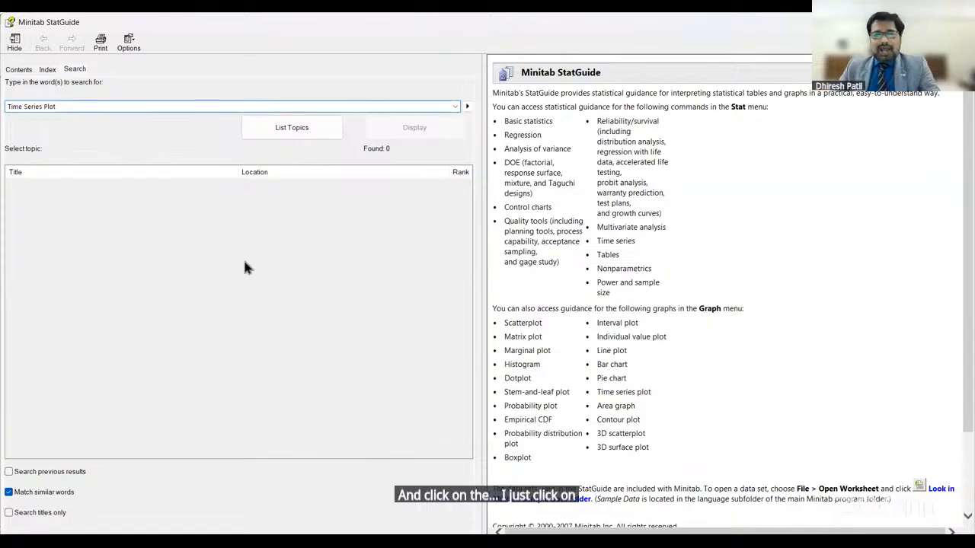
pyautogui.press('Return')
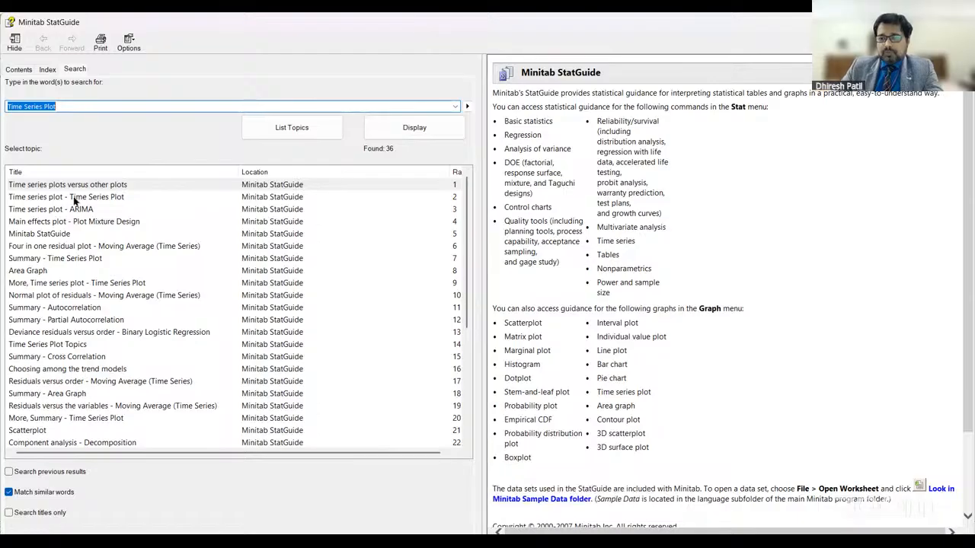
# Open the "Time series plot - Time Series Plot" topic, read its example's data description, and highlight the file name Patient.MTW
pyautogui.doubleClick(74, 197)
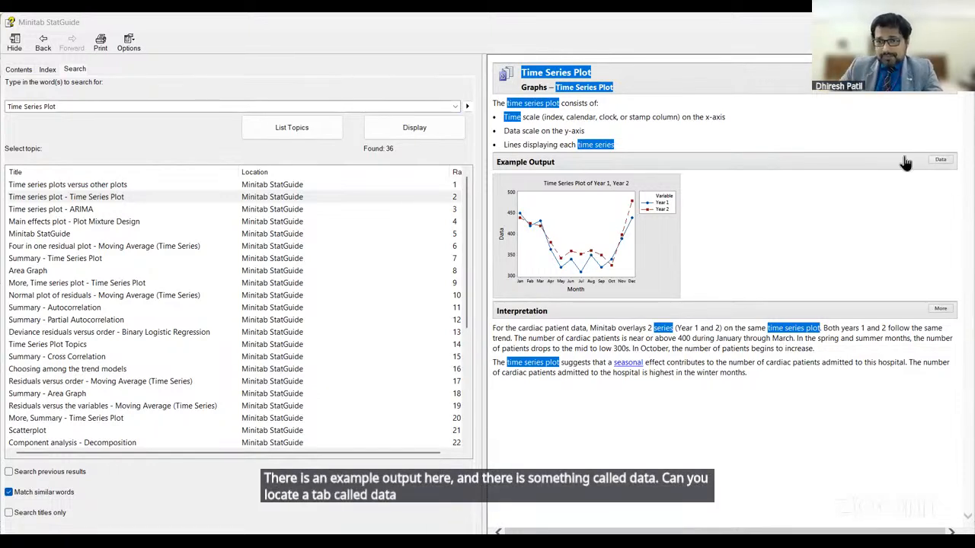
pyautogui.click(942, 161)
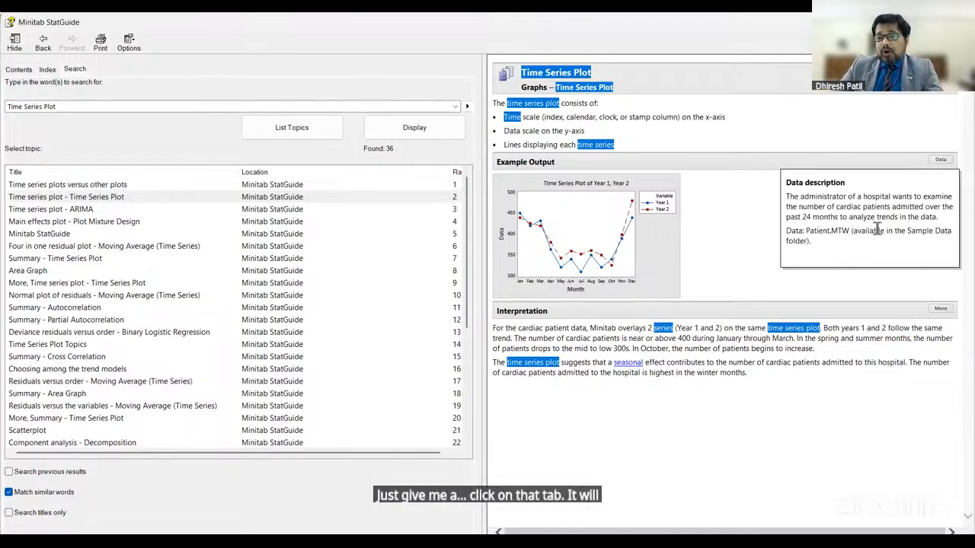
pyautogui.click(872, 257)
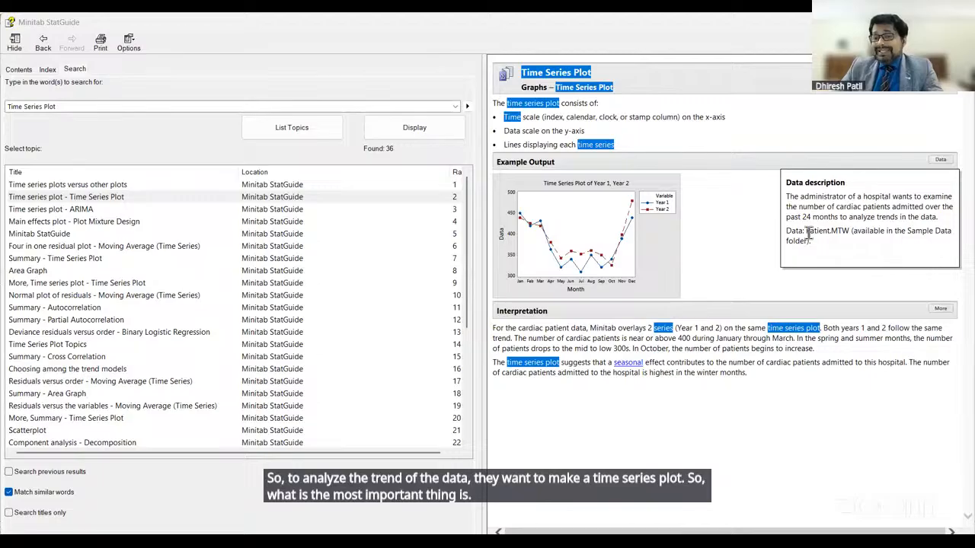
pyautogui.doubleClick(827, 231)
pyautogui.click(942, 161)
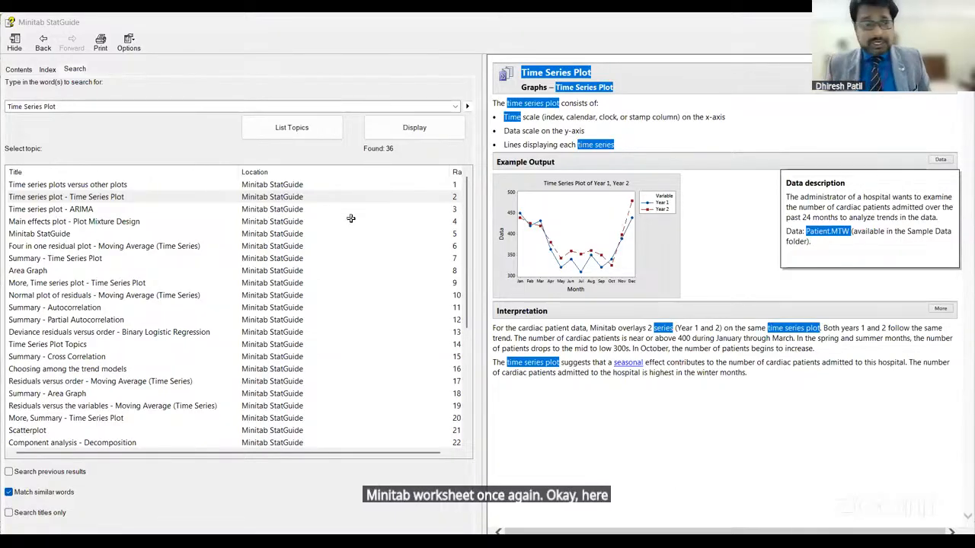
# Switch back to Minitab and start opening a worksheet from the Minitab Sample Data folder
pyautogui.hotkey('alt', 'Tab')
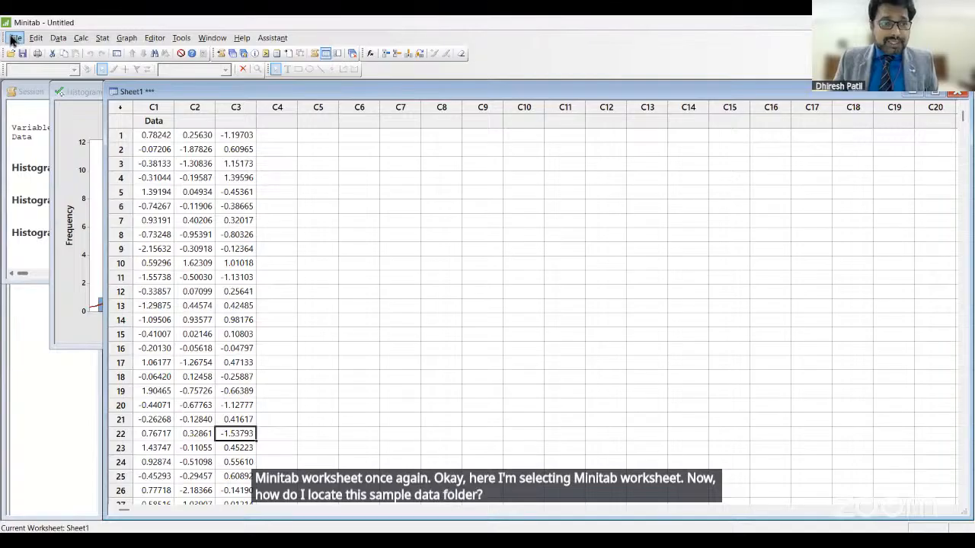
pyautogui.click(14, 38)
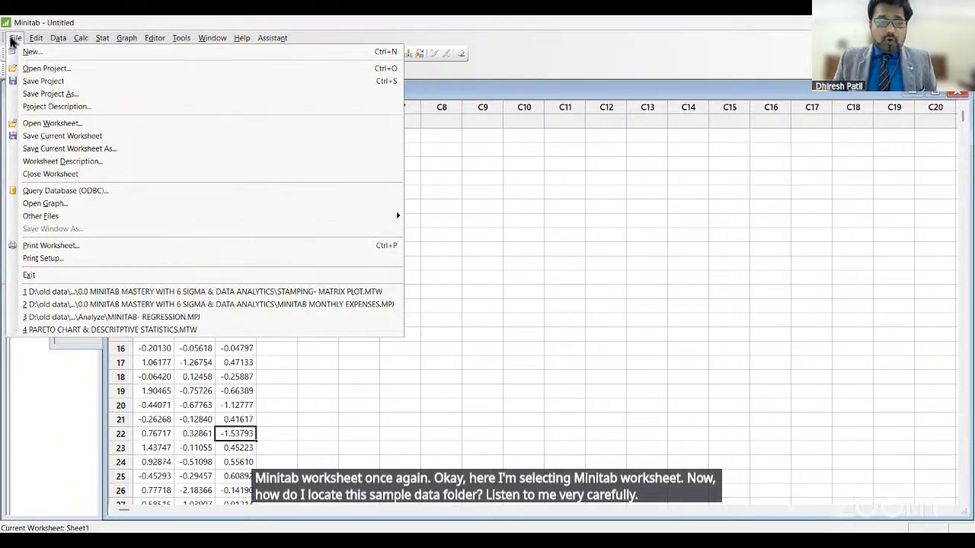
pyautogui.click(74, 124)
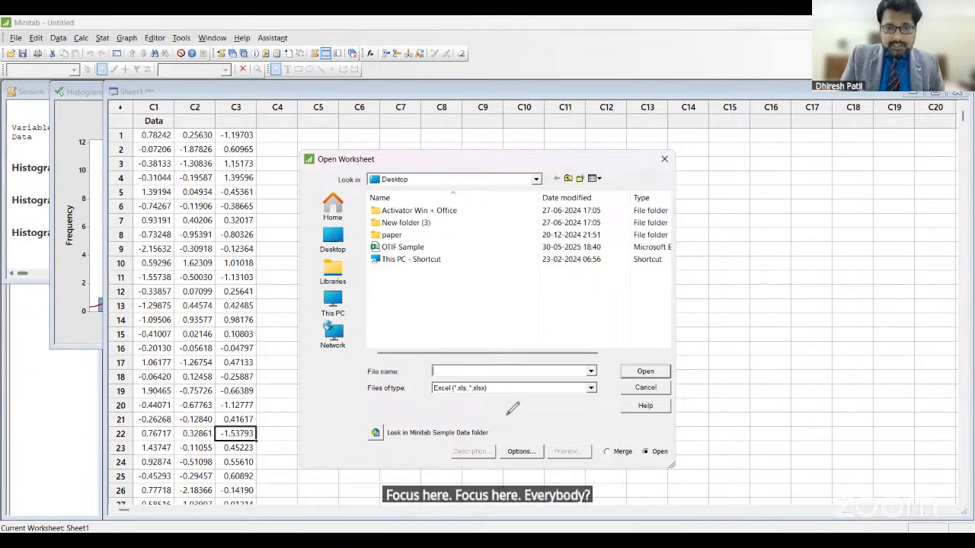
pyautogui.moveTo(480, 411)
pyautogui.mouseDown()
pyautogui.moveTo(359, 419)
pyautogui.moveTo(371, 444)
pyautogui.moveTo(494, 437)
pyautogui.moveTo(497, 416)
pyautogui.moveTo(473, 413)
pyautogui.mouseUp()
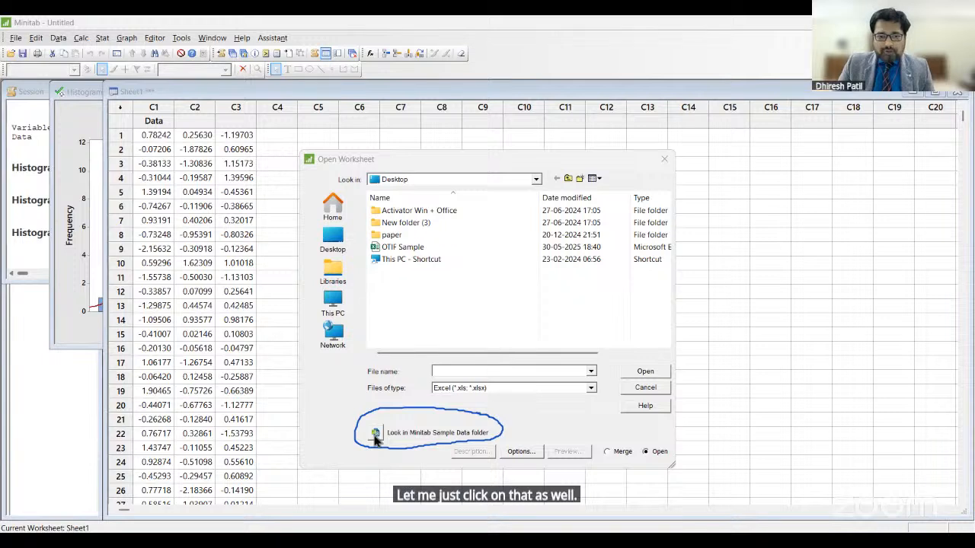
pyautogui.click(375, 434)
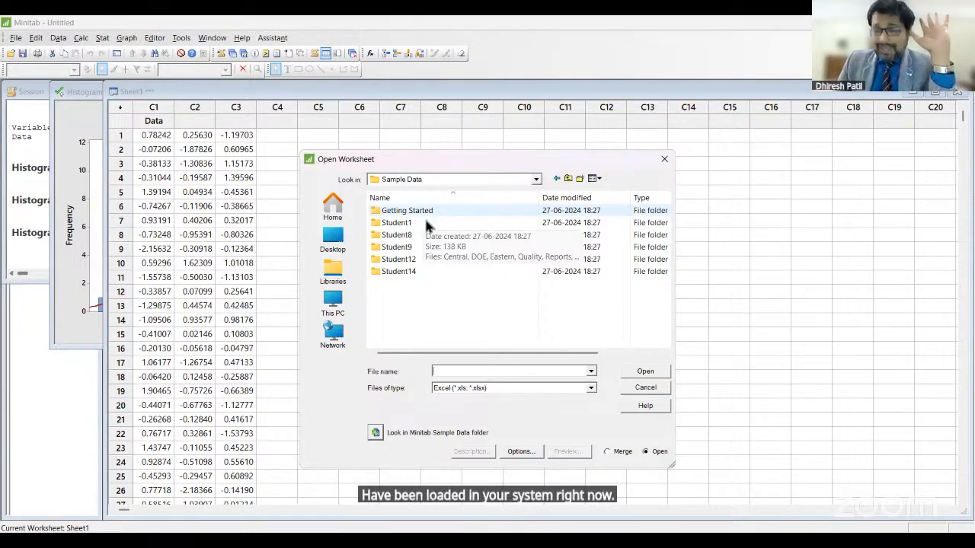
# Filter the Sample Data folder's files to the type Minitab (*.mtw; *.mpj)
pyautogui.click(592, 388)
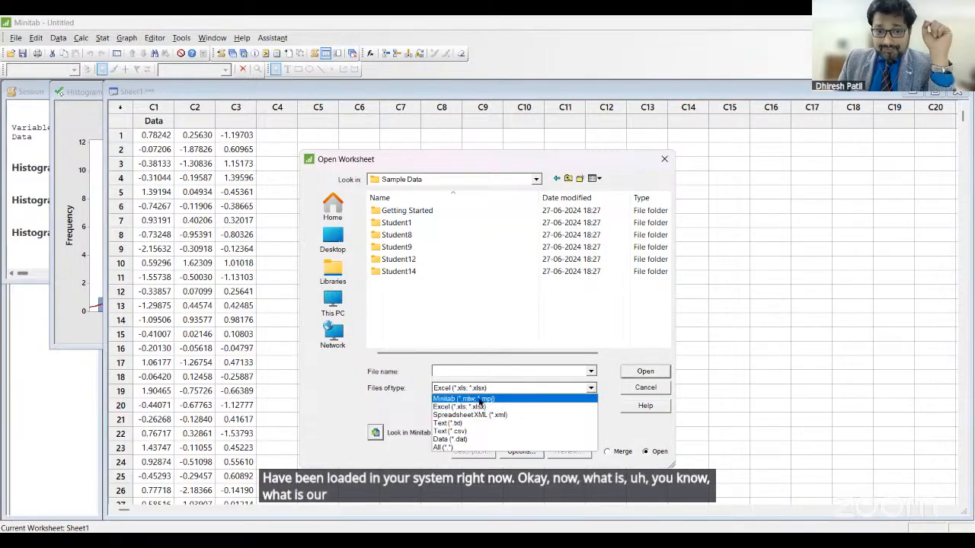
pyautogui.click(474, 398)
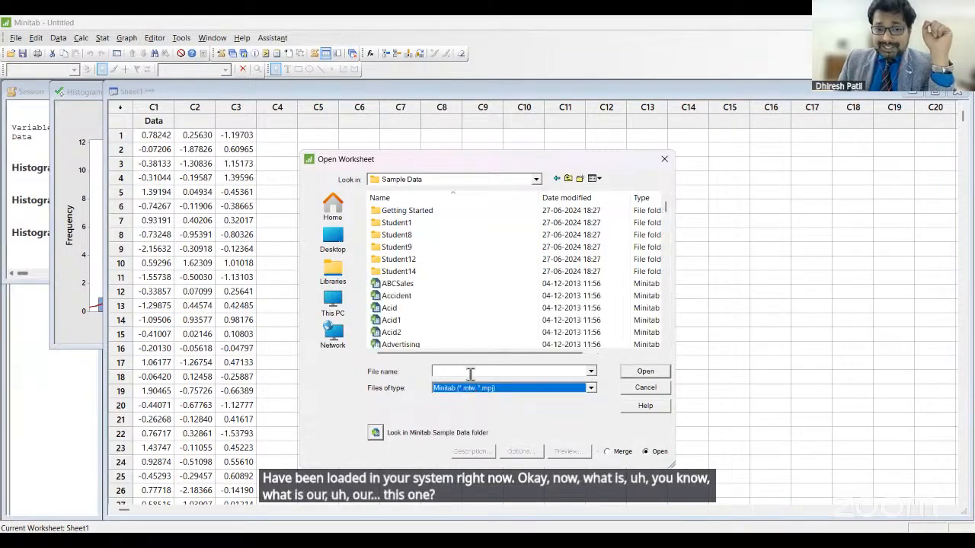
pyautogui.click(591, 390)
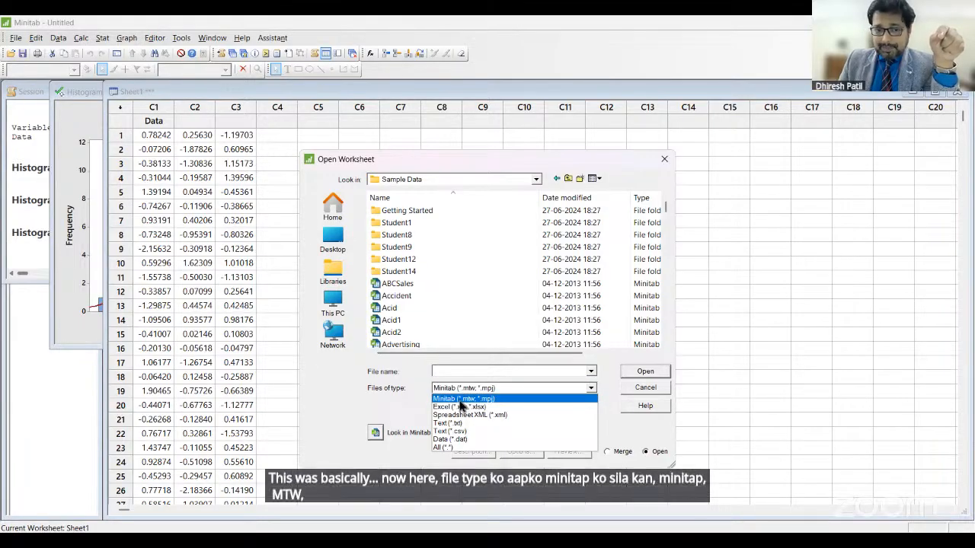
pyautogui.click(486, 384)
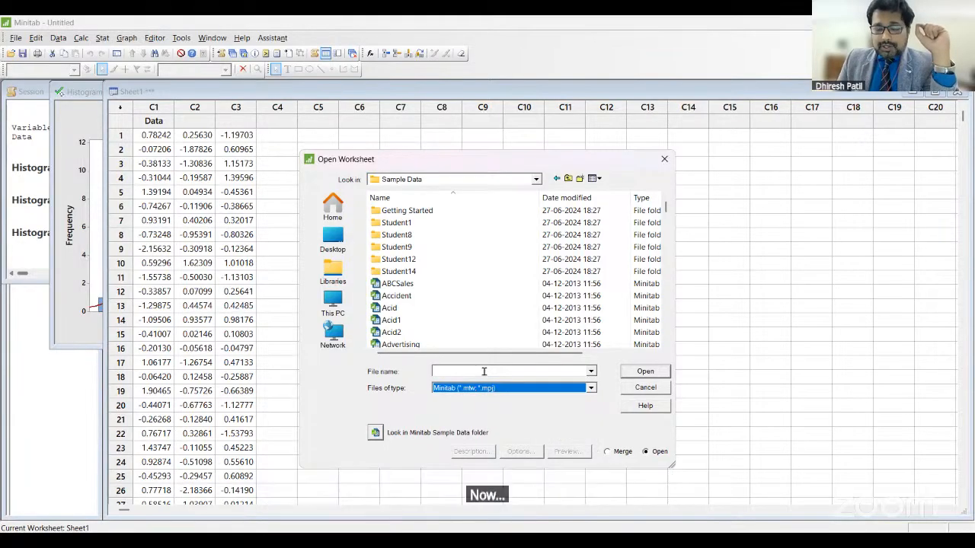
# Open the sample worksheet Patient.MTW and maximize its window
pyautogui.click(486, 371)
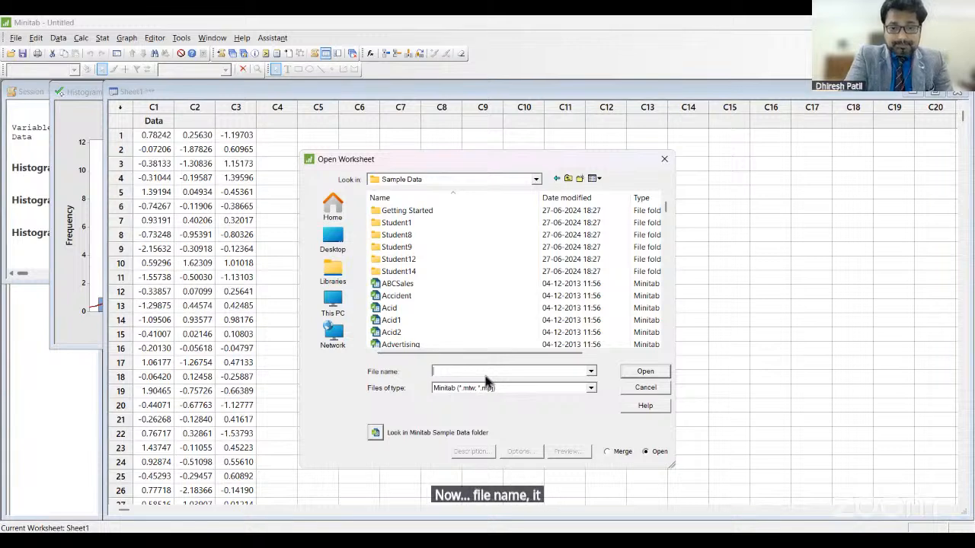
pyautogui.write('Pat')
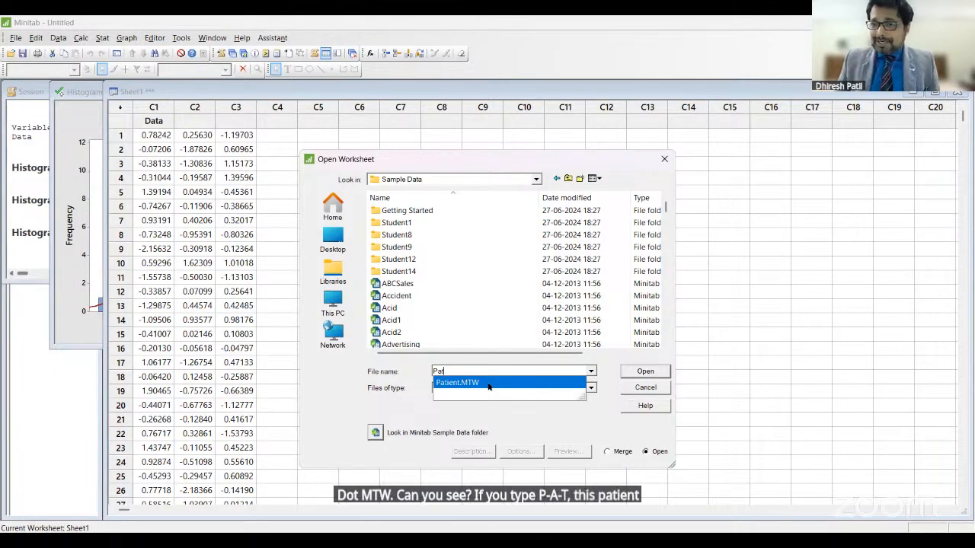
pyautogui.click(488, 383)
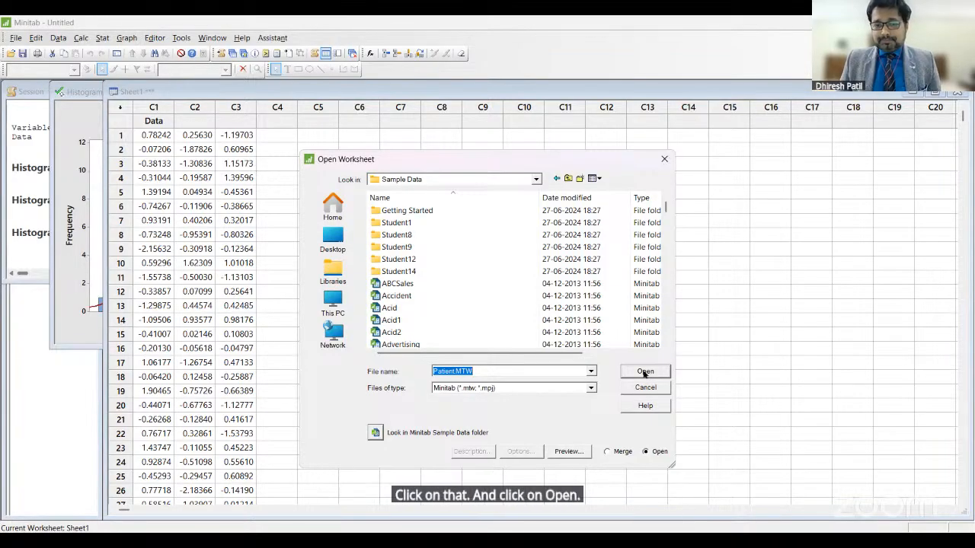
pyautogui.click(644, 373)
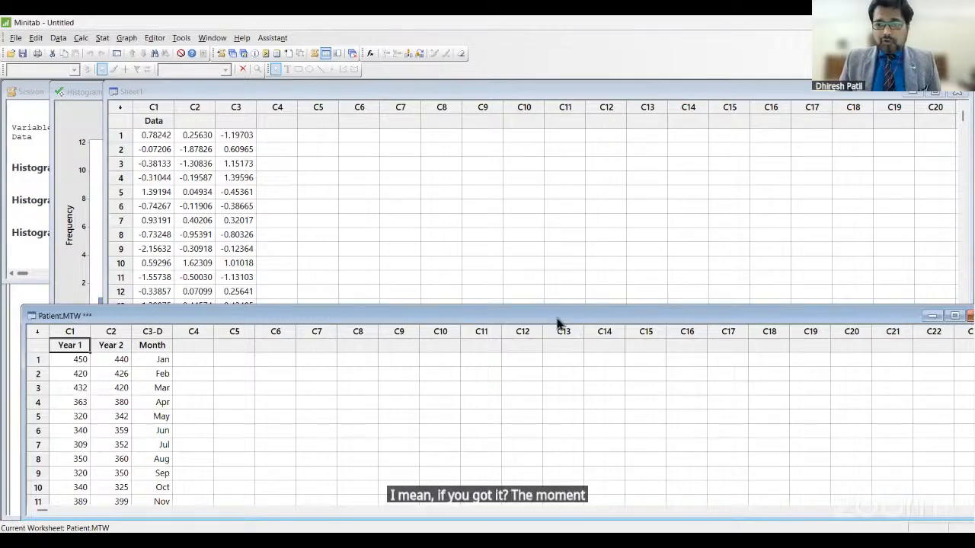
pyautogui.moveTo(863, 316); pyautogui.dragTo(767, 209)
pyautogui.click(857, 209)
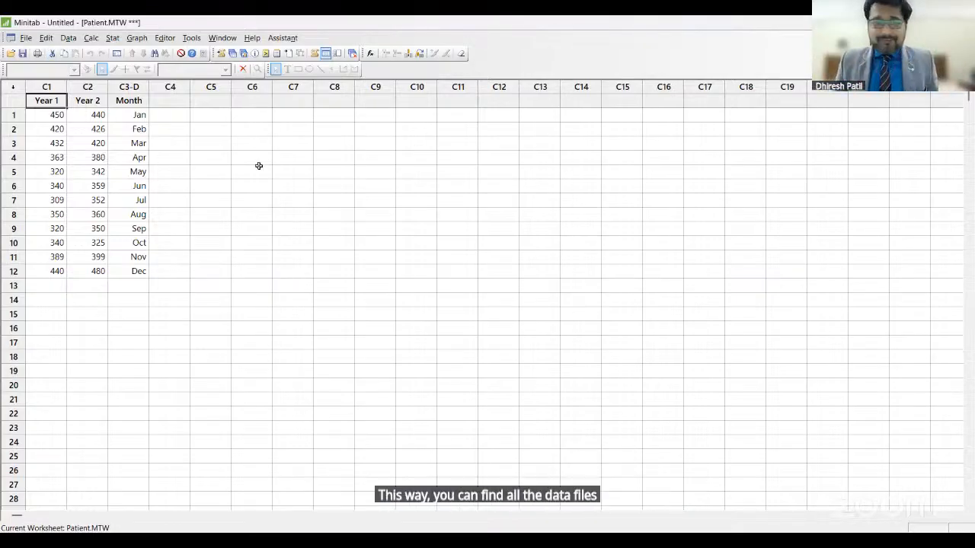
pyautogui.click(133, 42)
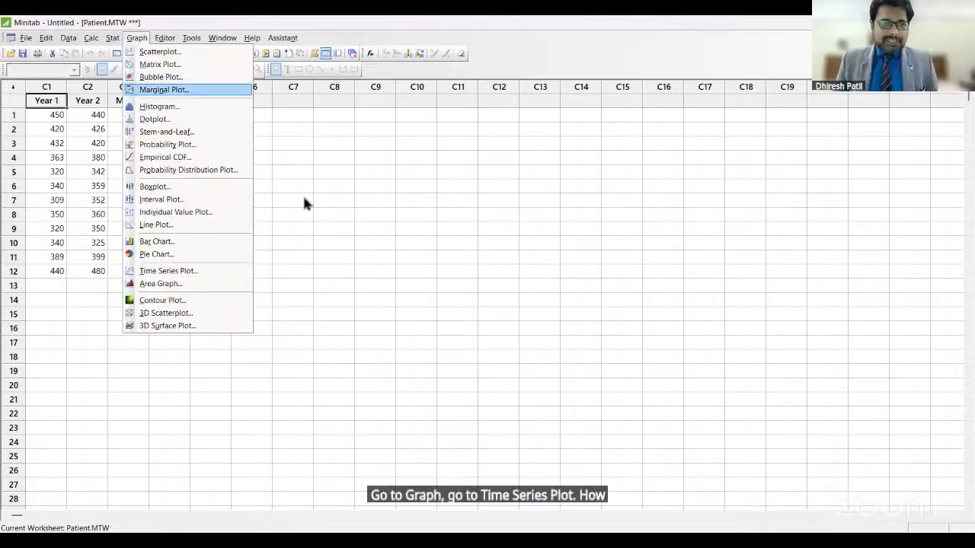
pyautogui.click(333, 214)
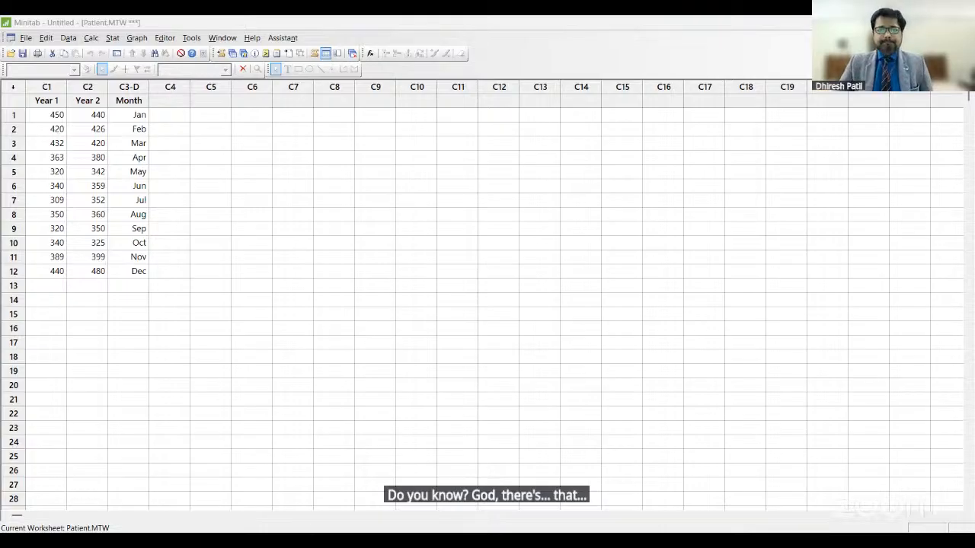
pyautogui.hotkey('alt', 'Tab')
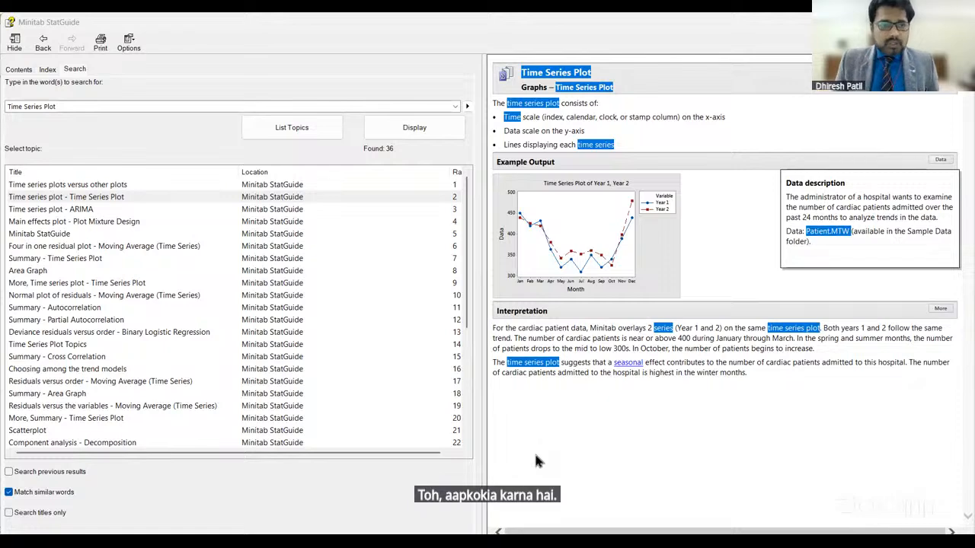
pyautogui.hotkey('alt', 'Tab')
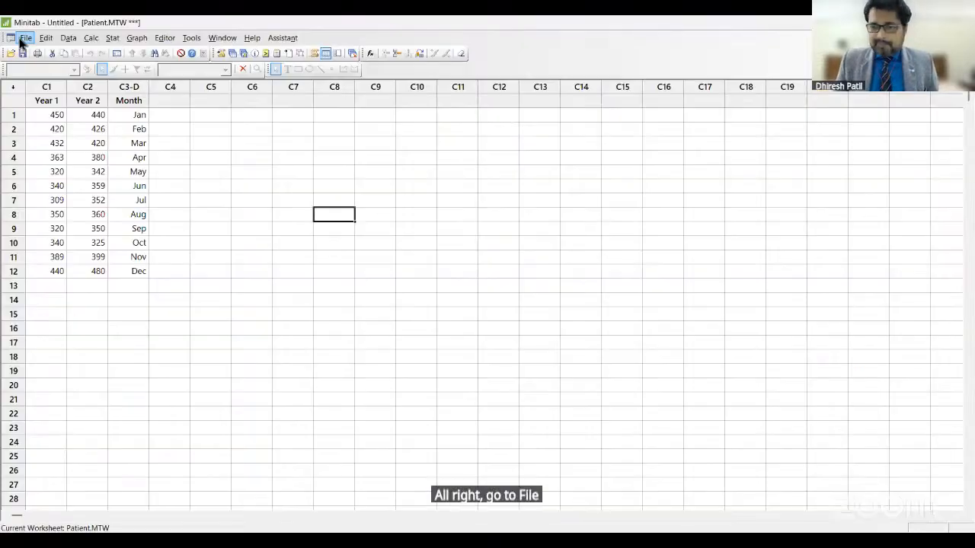
# Bring up the Open Worksheet dialog and circle and underline the "Look in Minitab Sample Data folder" option with the annotation pen
pyautogui.click(21, 38)
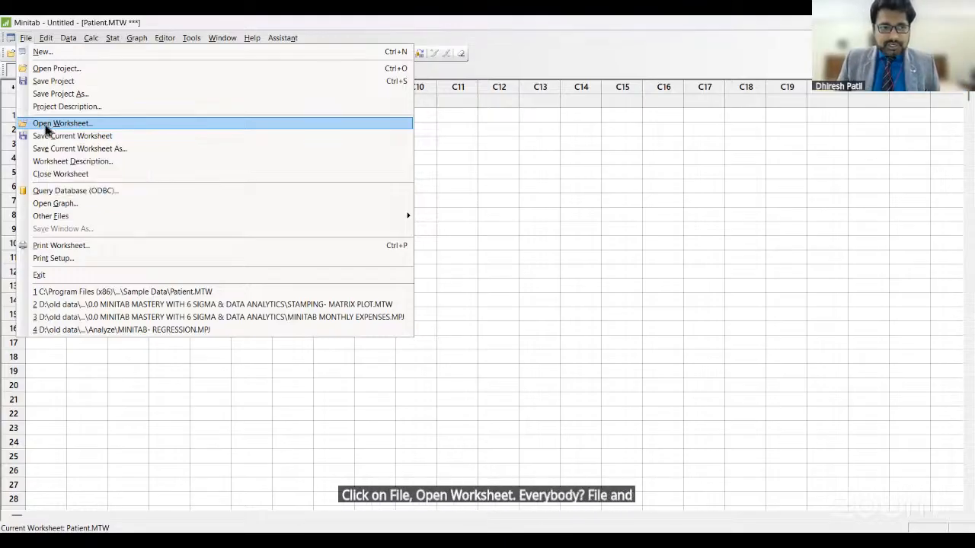
pyautogui.press('Return')
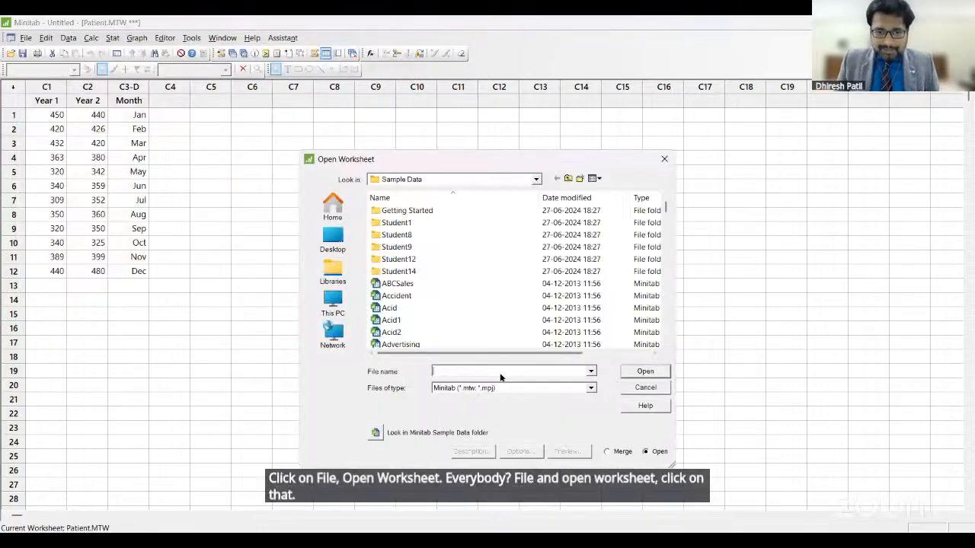
pyautogui.click(464, 505)
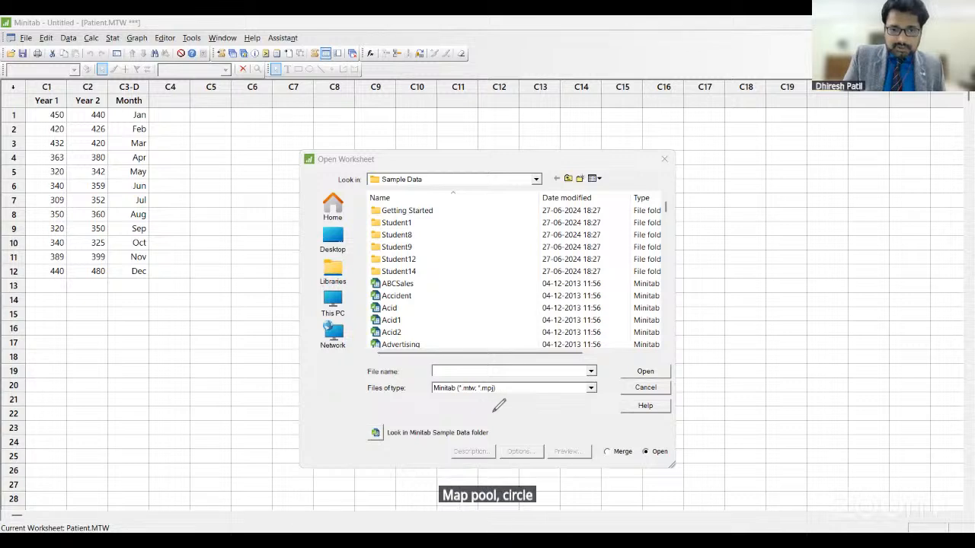
pyautogui.moveTo(491, 411)
pyautogui.mouseDown()
pyautogui.moveTo(358, 435)
pyautogui.moveTo(407, 461)
pyautogui.moveTo(457, 453)
pyautogui.moveTo(500, 428)
pyautogui.moveTo(486, 415)
pyautogui.mouseUp()
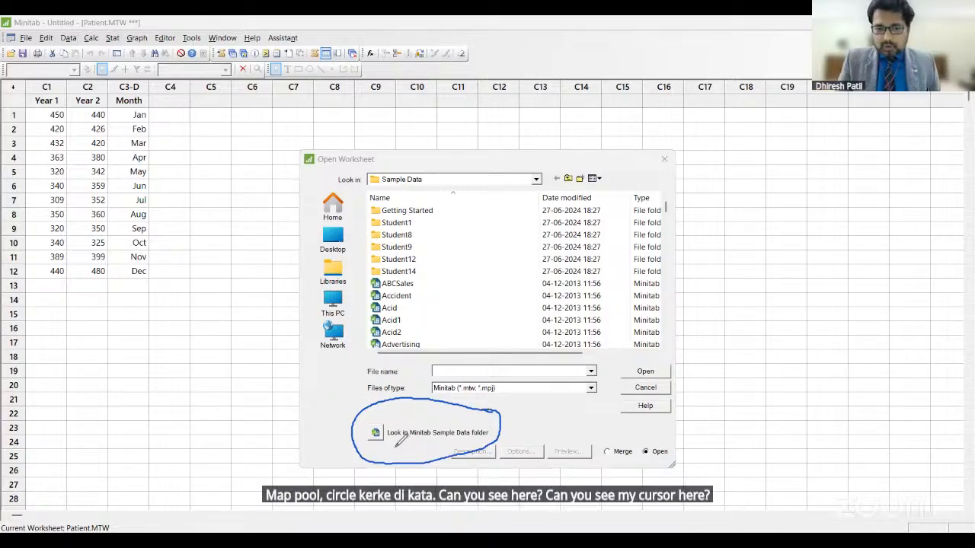
pyautogui.moveTo(389, 445); pyautogui.dragTo(486, 439)
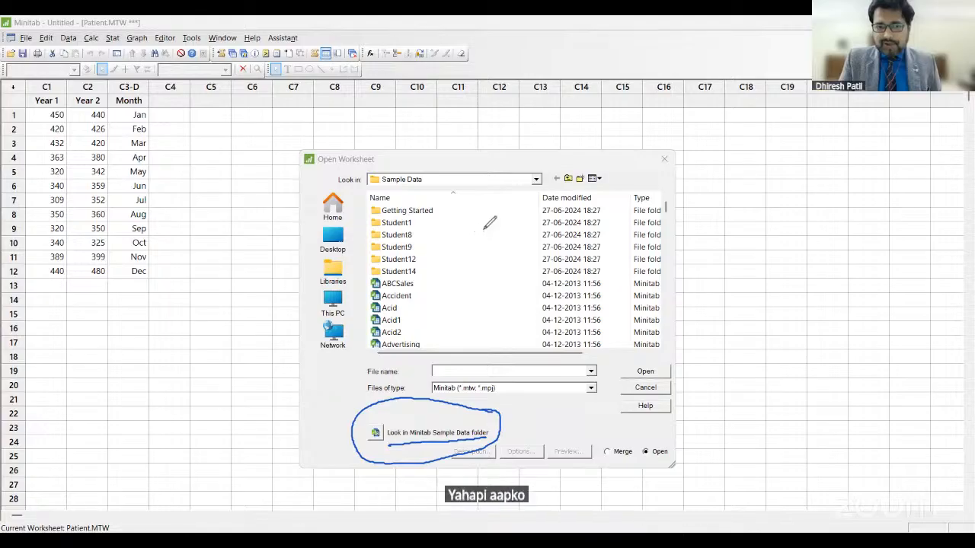
# Mark the file list with a tick and the Files of type choice with a circle and arrow, and close the dialog
pyautogui.moveTo(448, 273); pyautogui.dragTo(547, 212)
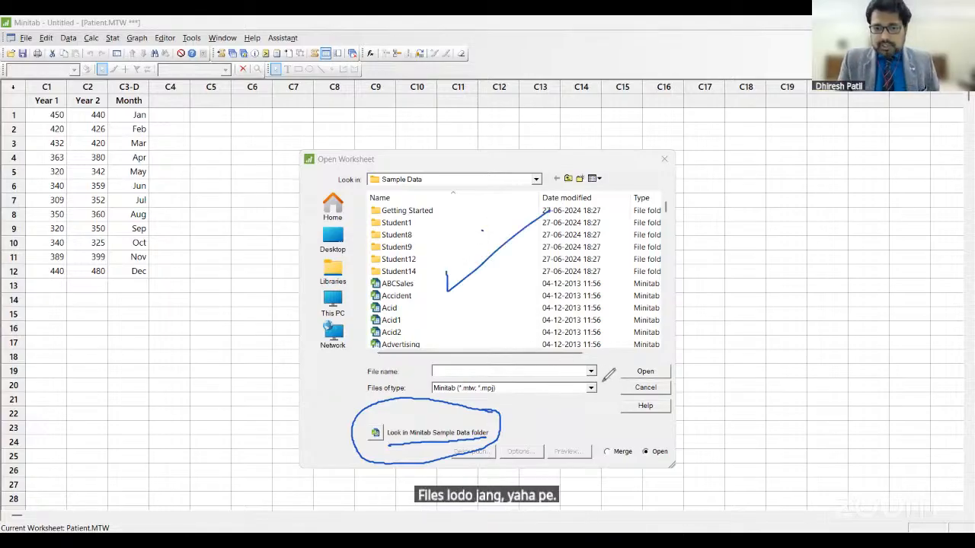
pyautogui.moveTo(588, 375)
pyautogui.mouseDown()
pyautogui.moveTo(581, 385)
pyautogui.moveTo(598, 398)
pyautogui.moveTo(611, 381)
pyautogui.mouseUp()
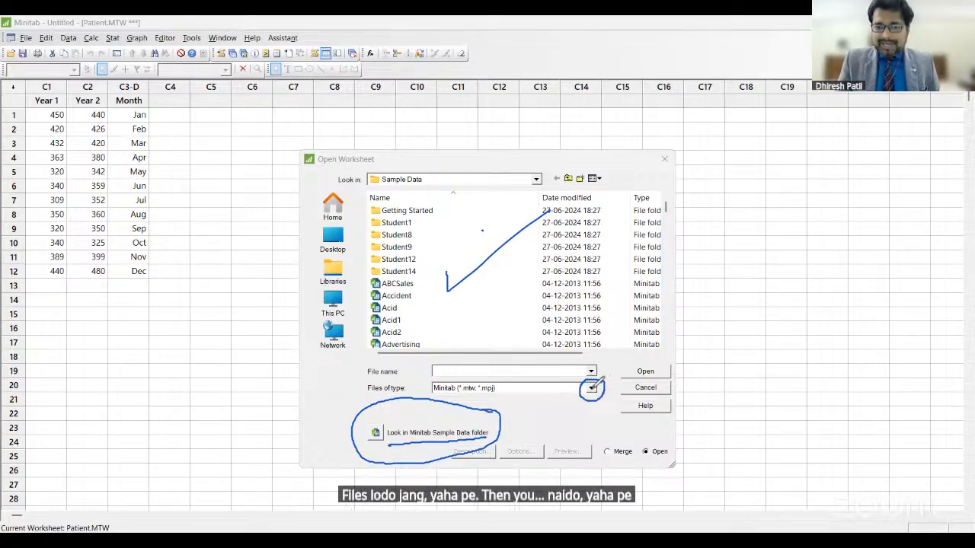
pyautogui.moveTo(569, 389)
pyautogui.mouseDown()
pyautogui.moveTo(525, 390)
pyautogui.moveTo(536, 395)
pyautogui.mouseUp()
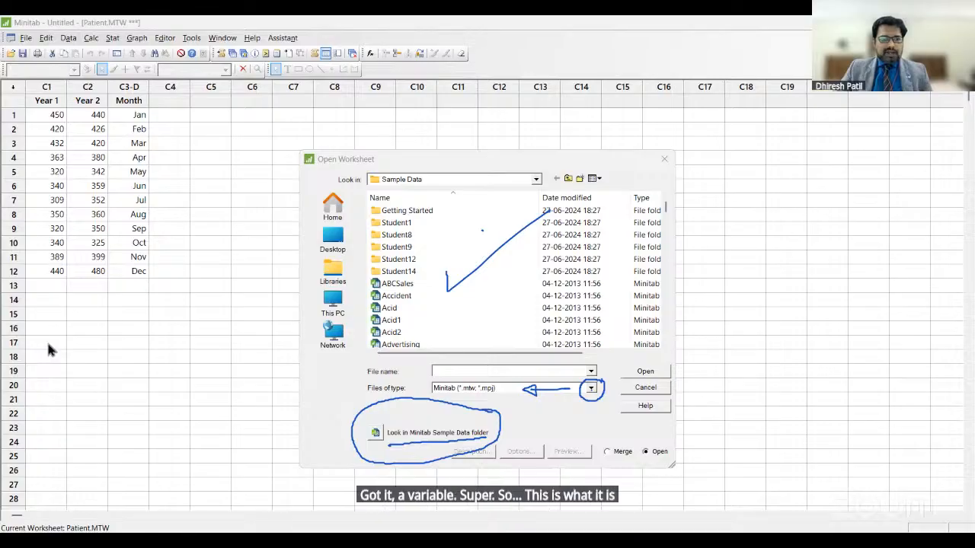
pyautogui.click(664, 159)
pyautogui.click(206, 212)
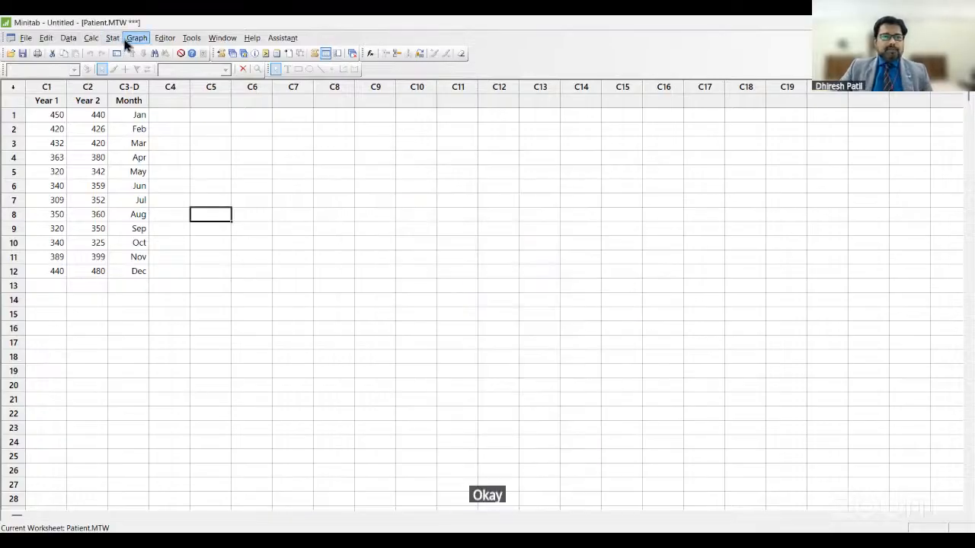
# Create a Multiple time series plot with Year 1 and Year 2 as the series
pyautogui.click(131, 38)
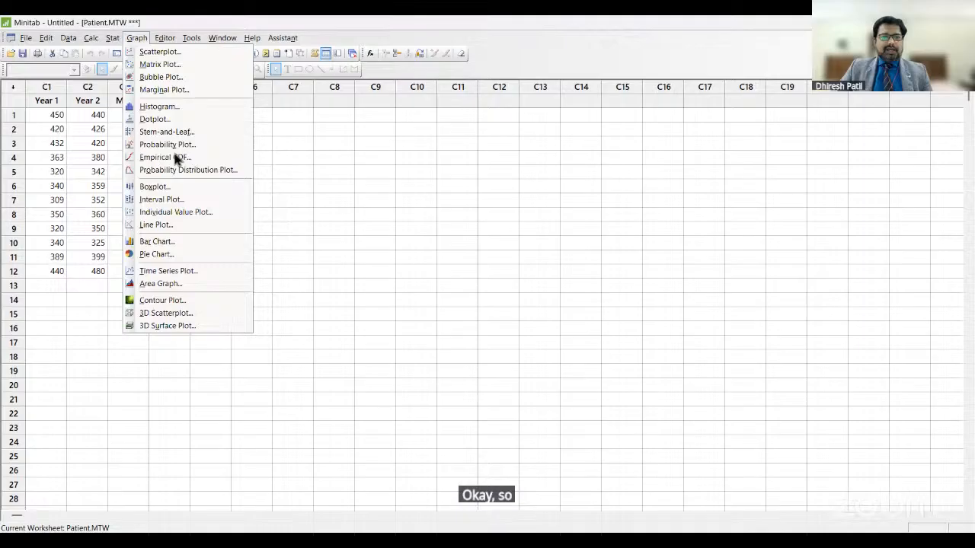
pyautogui.click(187, 272)
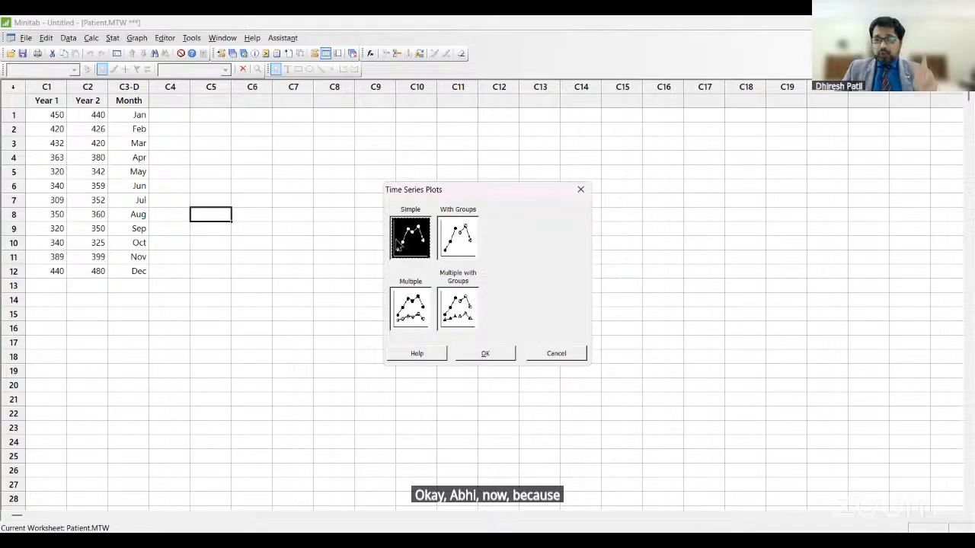
pyautogui.click(416, 315)
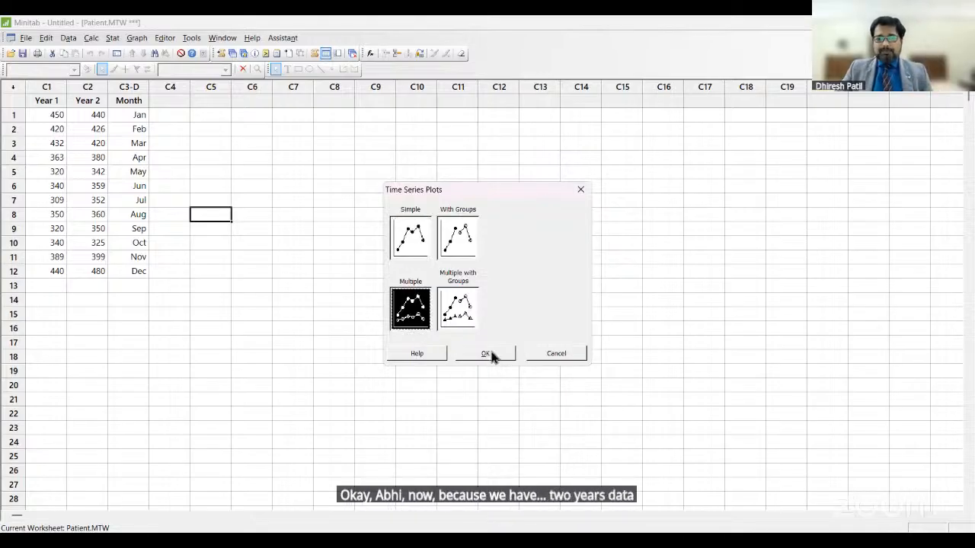
pyautogui.click(487, 352)
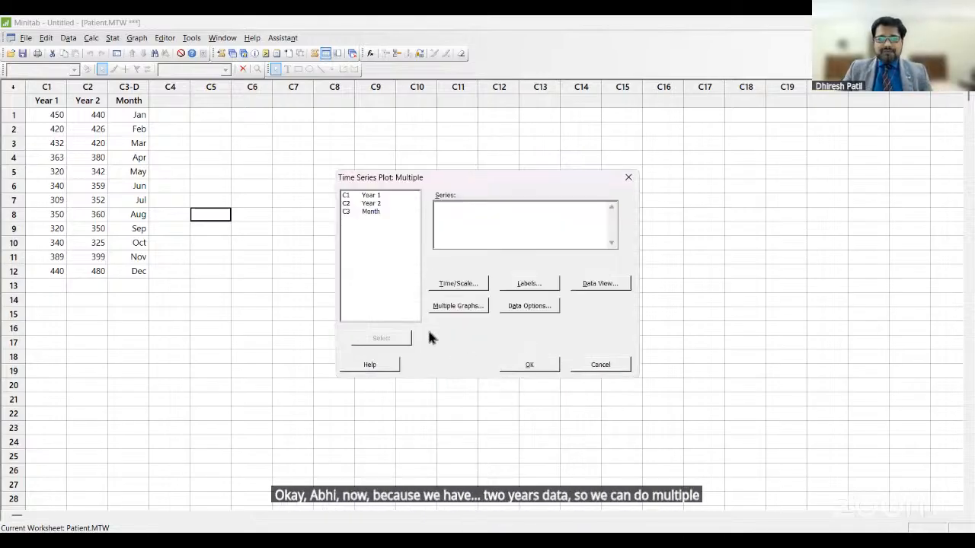
pyautogui.doubleClick(371, 196)
pyautogui.doubleClick(377, 205)
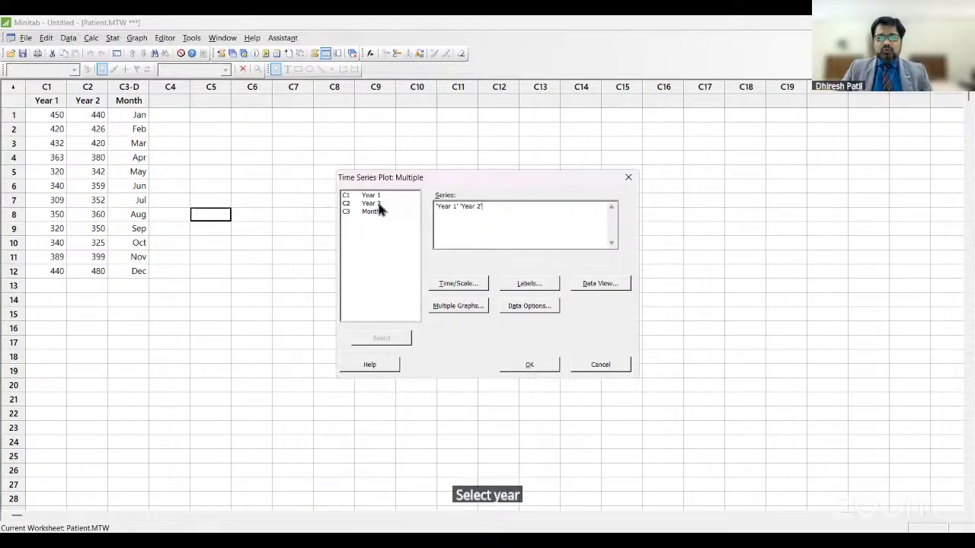
pyautogui.click(550, 369)
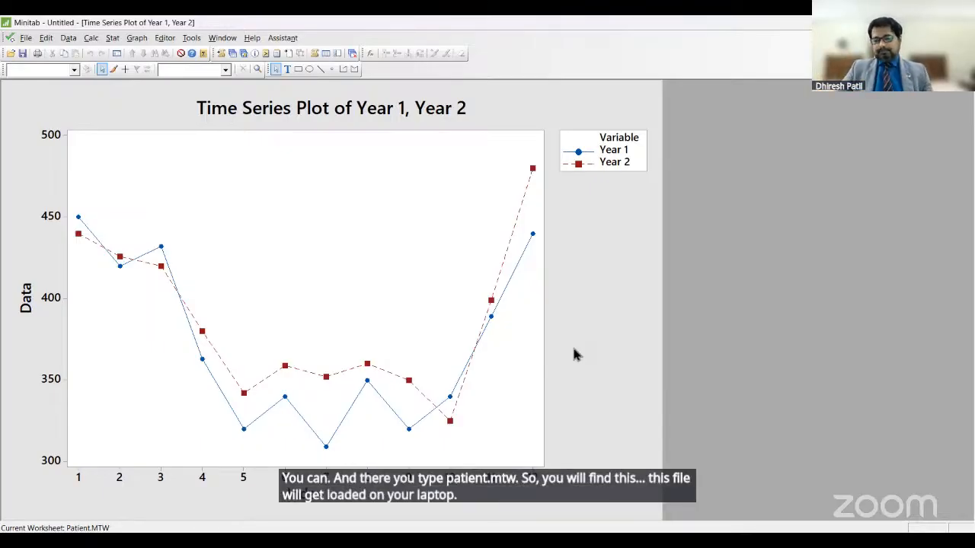
# Look up sample worksheets whose names start with "Pat" in the Open Worksheet dialog and close it without opening one
pyautogui.click(26, 38)
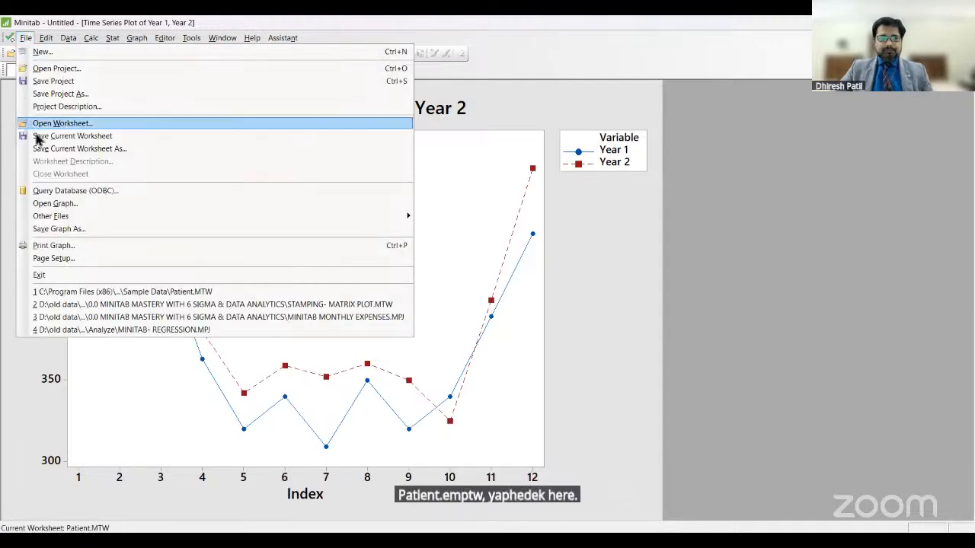
pyautogui.click(60, 123)
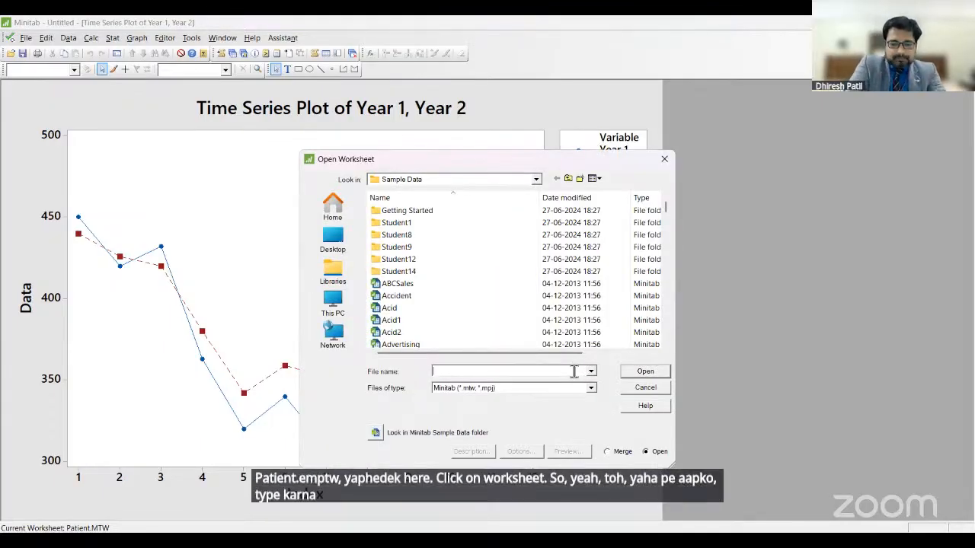
pyautogui.write('P')
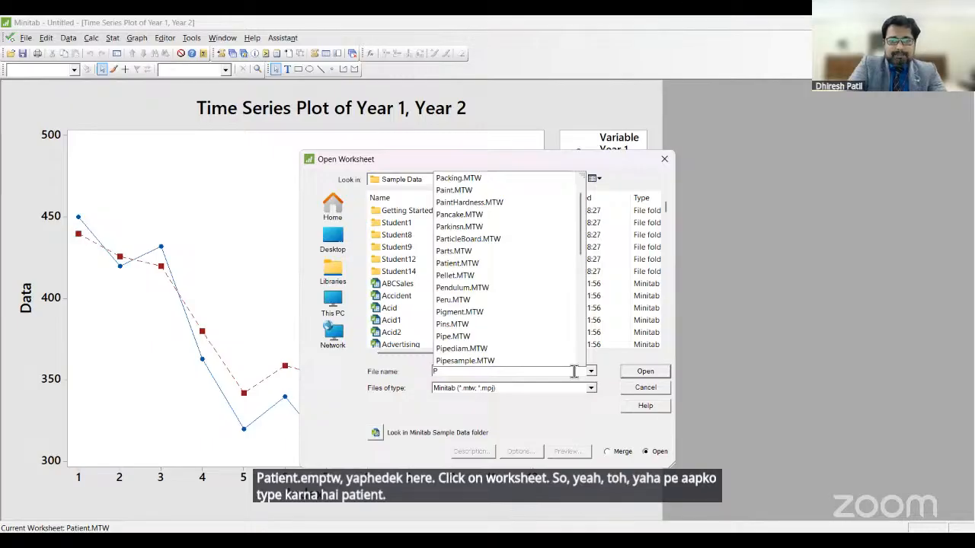
pyautogui.write('at')
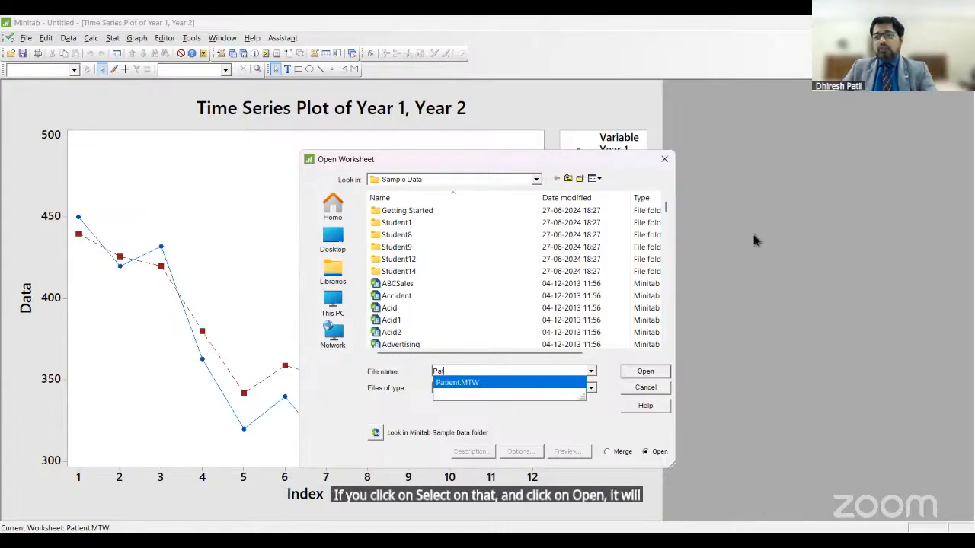
pyautogui.click(665, 162)
pyautogui.click(665, 161)
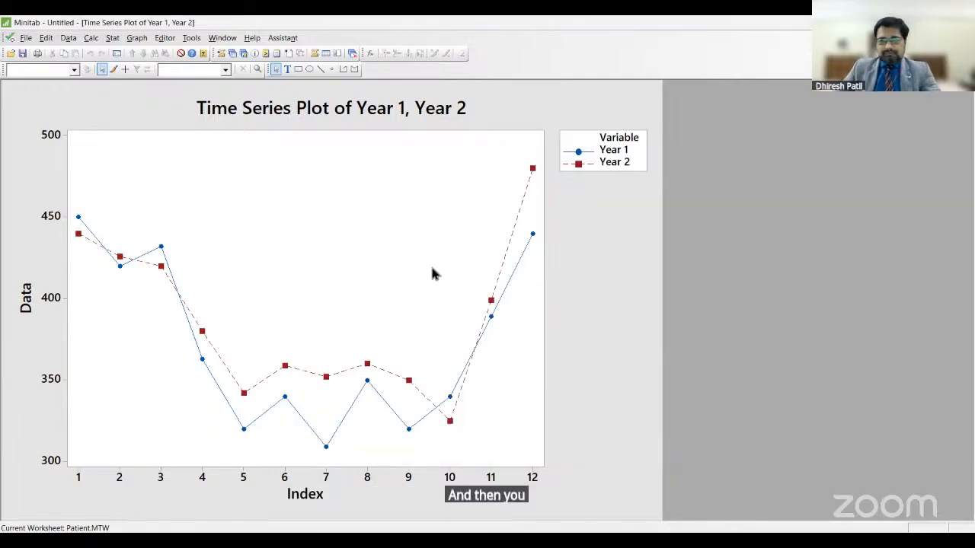
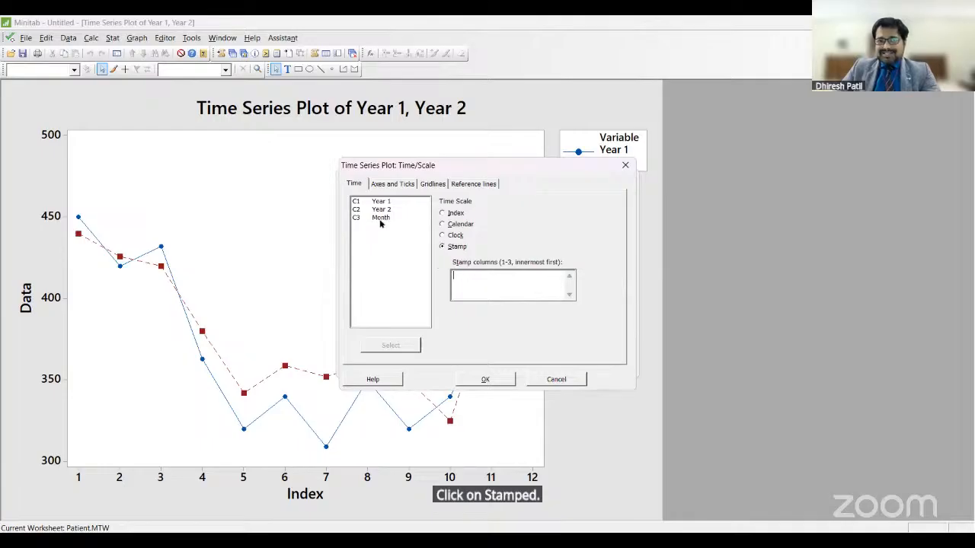
# Use Month as the stamp column of the time scale and generate the Year 1 and Year 2 time series plot
pyautogui.doubleClick(381, 217)
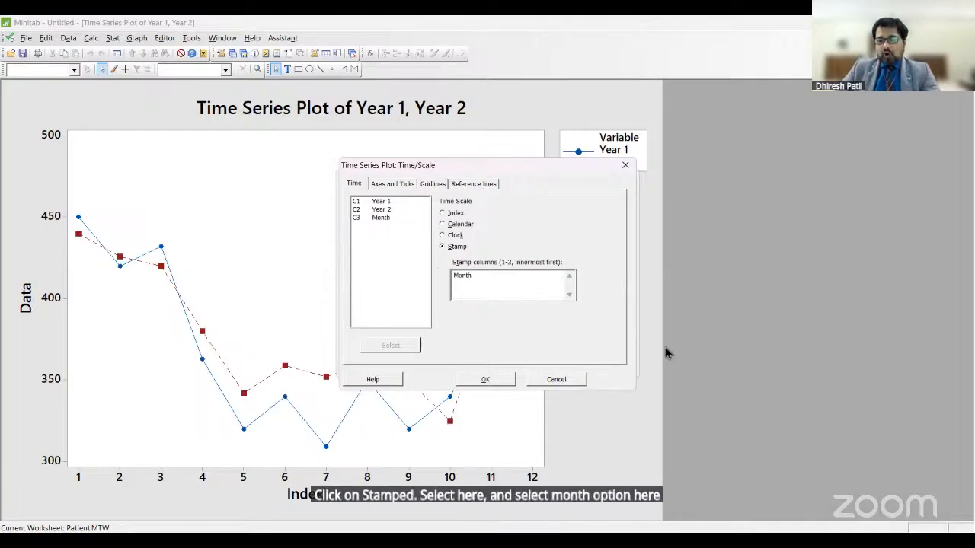
pyautogui.click(488, 379)
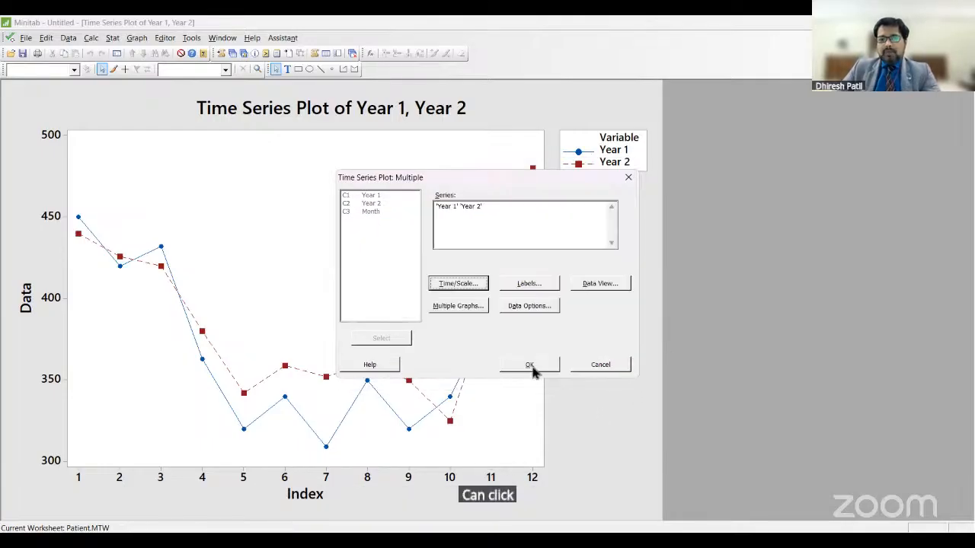
pyautogui.click(530, 365)
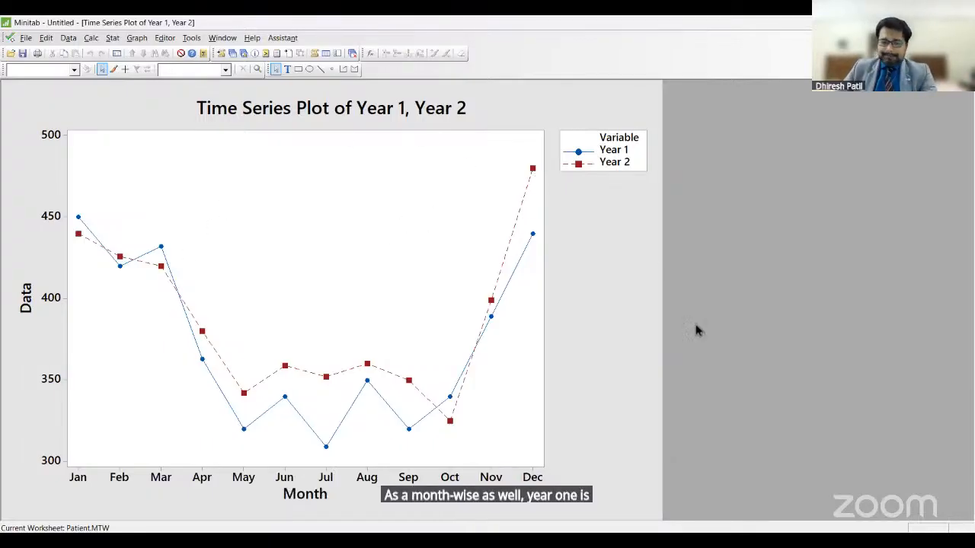
pyautogui.click(671, 372)
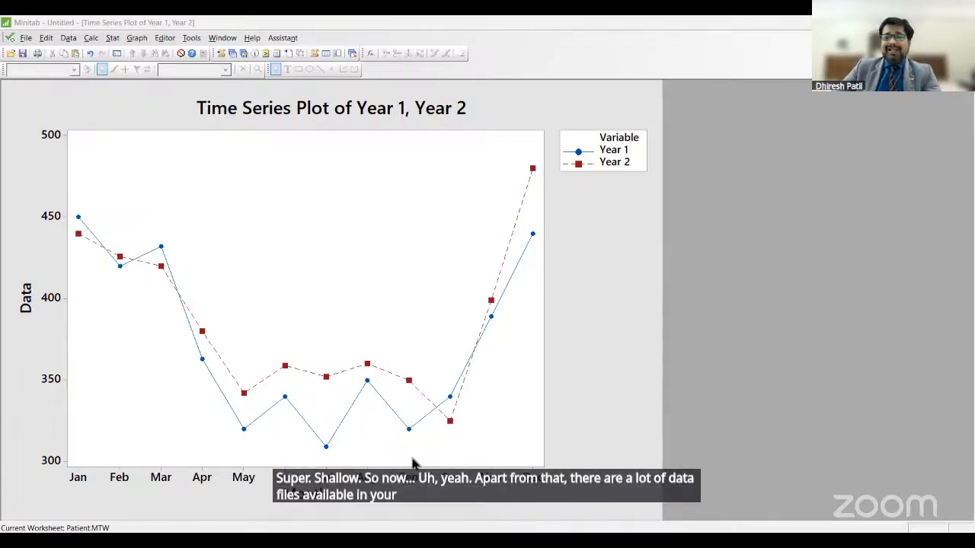
# Switch to the browser's course page, highlight the Lean Six Sigma Green Belt Certification course title, and find the Measure Phase section
pyautogui.hotkey('alt', 'Tab')
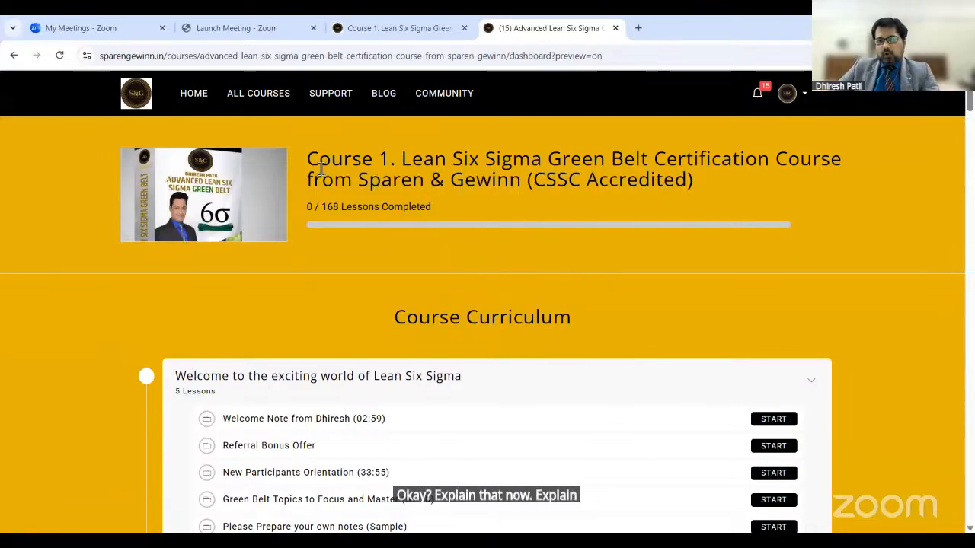
pyautogui.moveTo(307, 159); pyautogui.dragTo(694, 181)
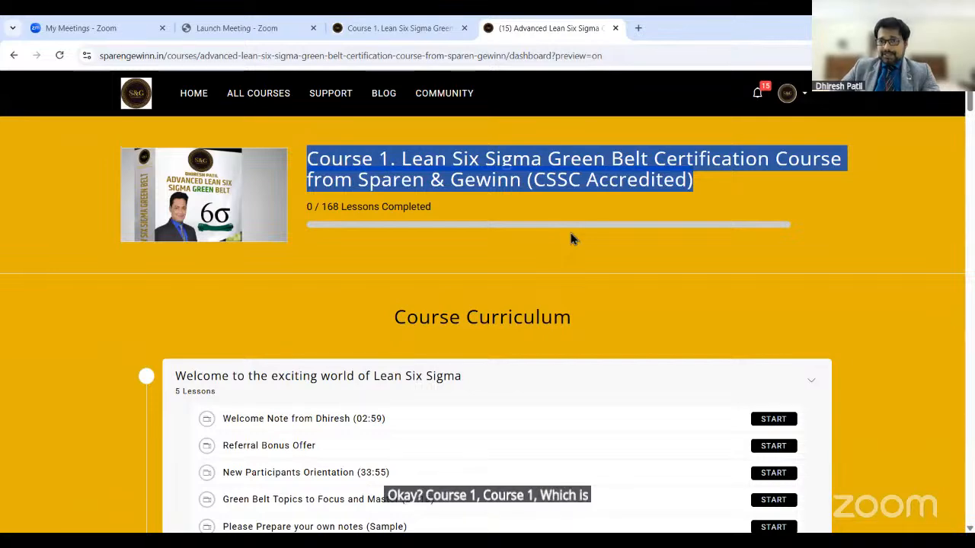
pyautogui.scroll(-3, 603, 221)
pyautogui.scroll(-15, 601, 217)
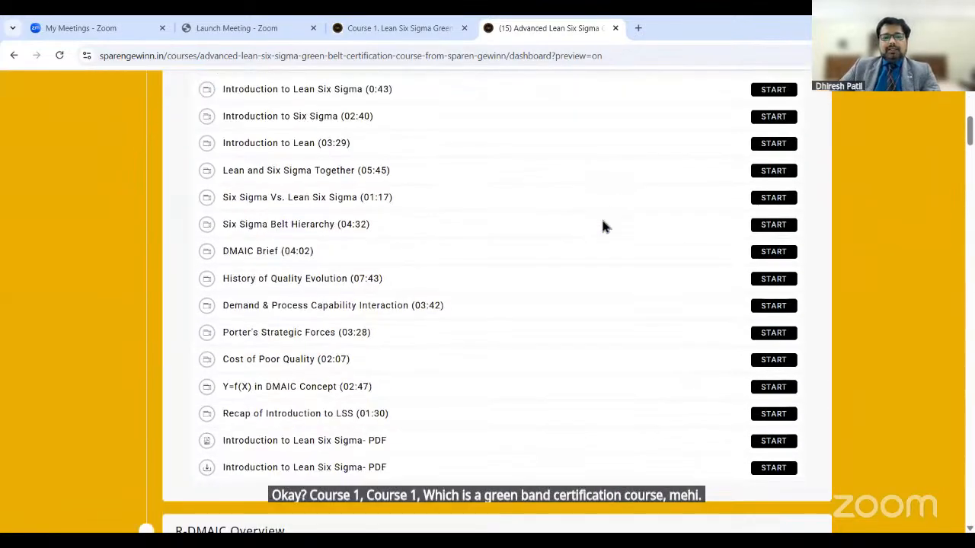
pyautogui.scroll(-7, 600, 219)
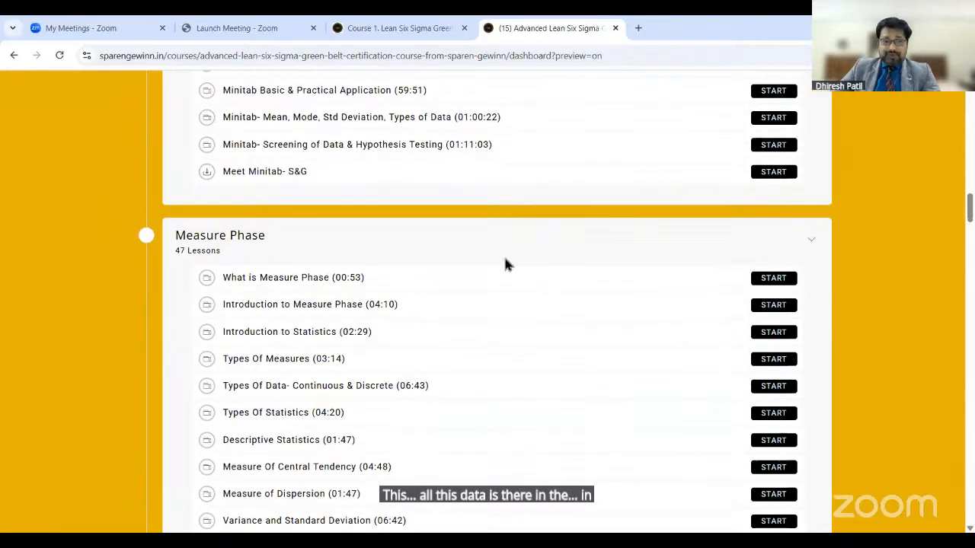
pyautogui.scroll(-2, 180, 100)
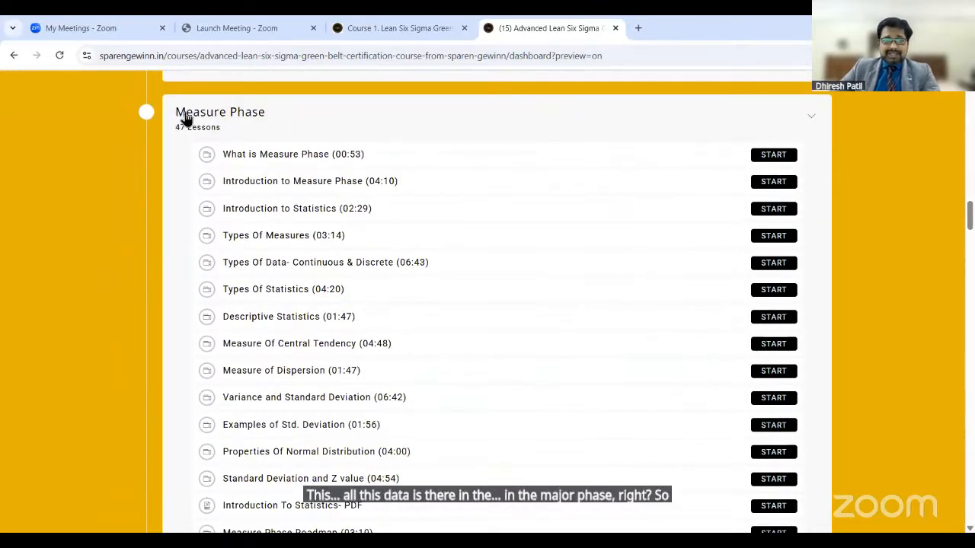
# Highlight the Measure Phase heading, look through its lessons, and highlight the "Screening Of Data- Overview" lesson
pyautogui.moveTo(178, 114); pyautogui.dragTo(267, 113)
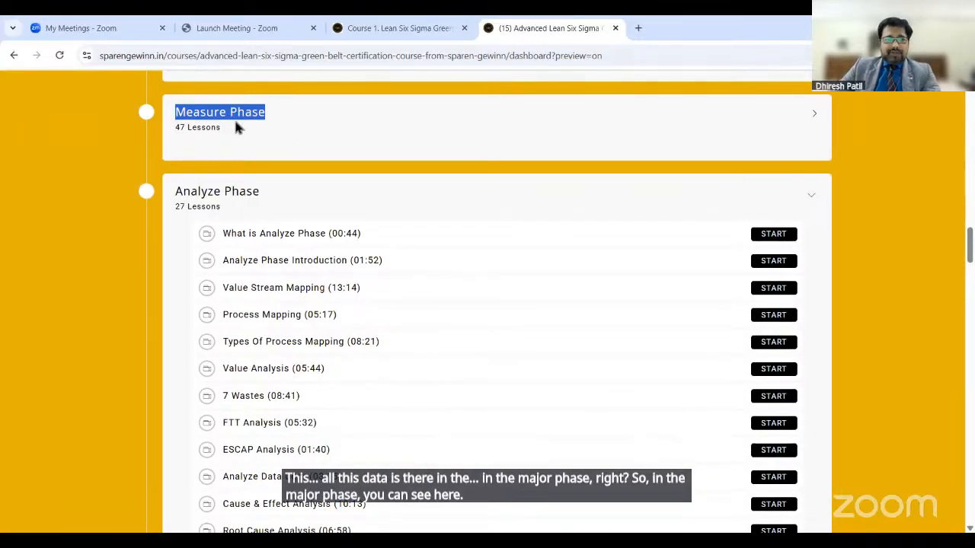
pyautogui.click(261, 113)
pyautogui.scroll(-5, 418, 227)
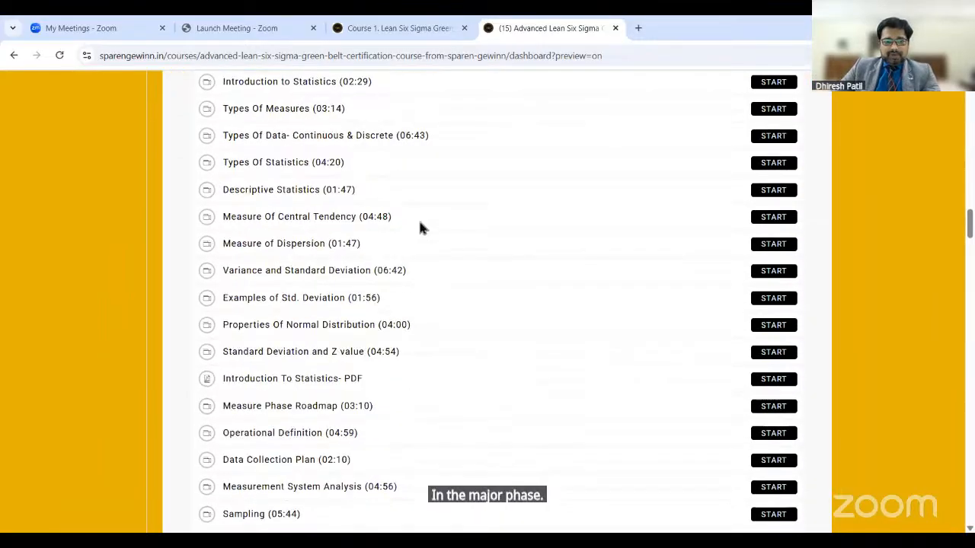
pyautogui.scroll(-1, 423, 219)
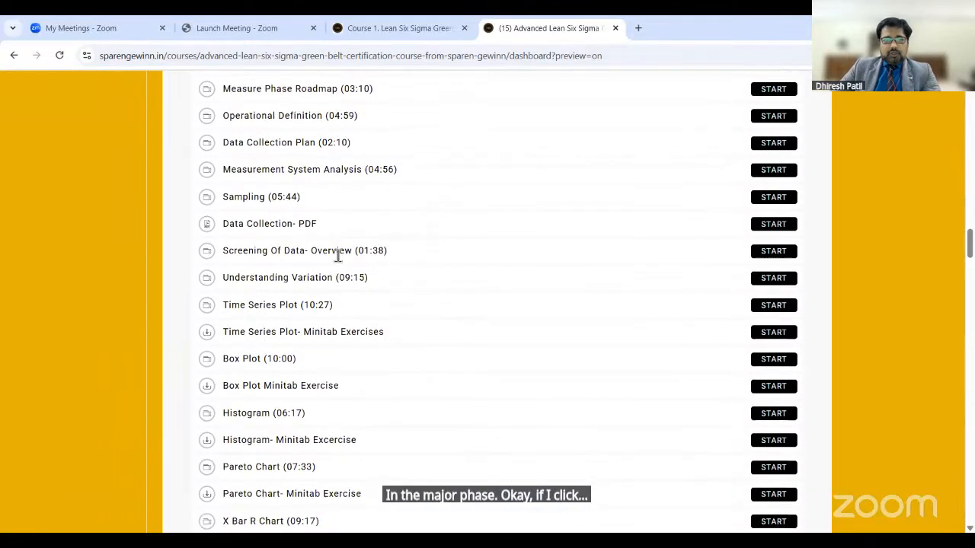
pyautogui.moveTo(387, 250); pyautogui.dragTo(217, 258)
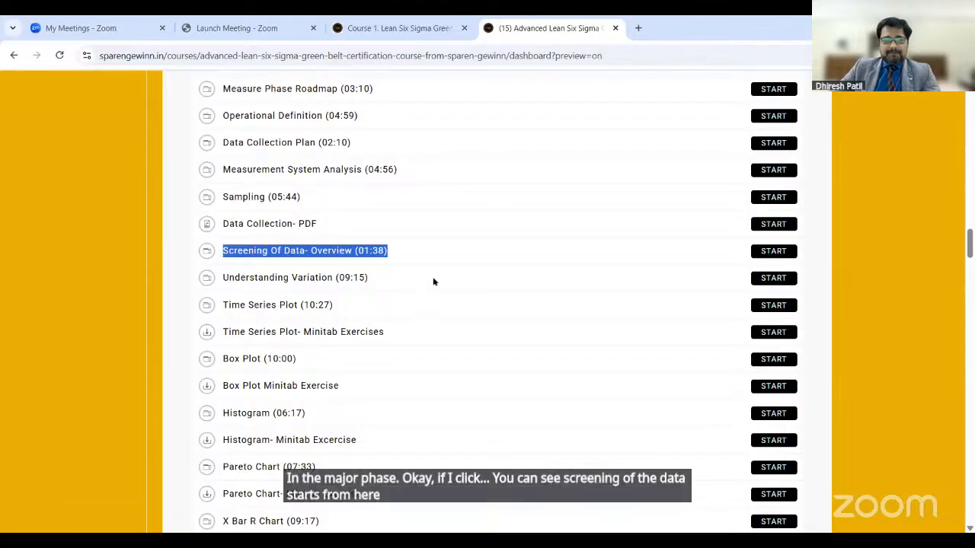
pyautogui.scroll(-1, 325, 267)
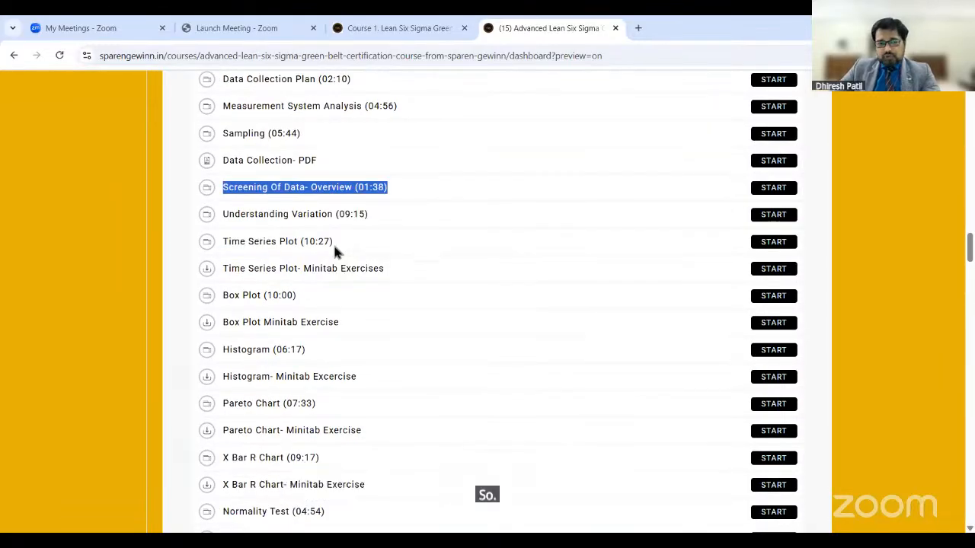
# Highlight the "Time Series Plot- Minitab Exercises" lesson in the Measure Phase and open it to view its downloads
pyautogui.moveTo(333, 246); pyautogui.dragTo(216, 257)
pyautogui.click(214, 261)
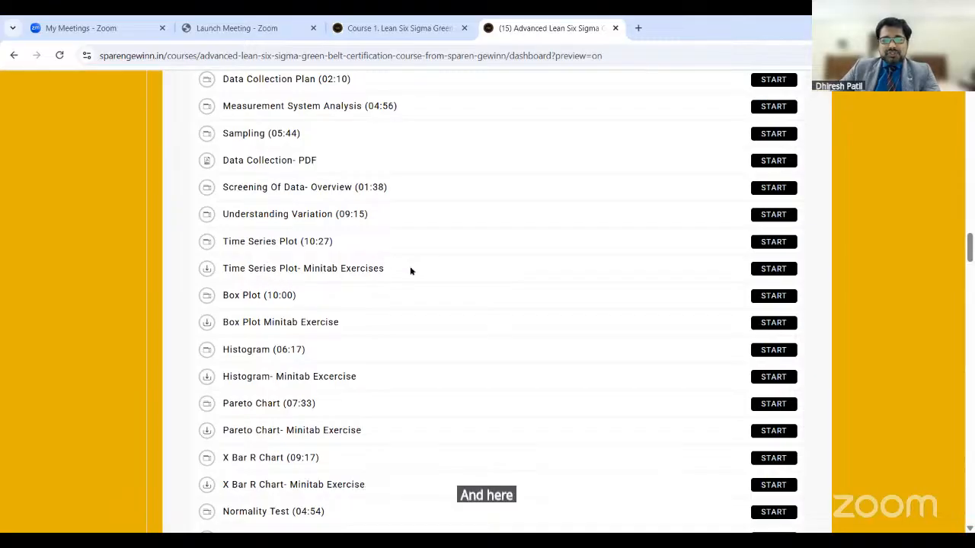
pyautogui.moveTo(409, 271); pyautogui.dragTo(220, 270)
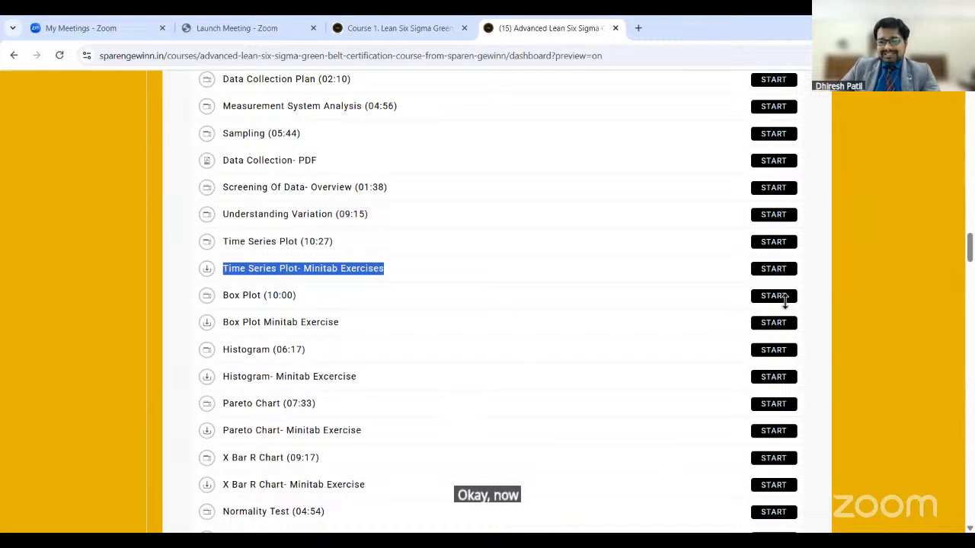
pyautogui.click(773, 270)
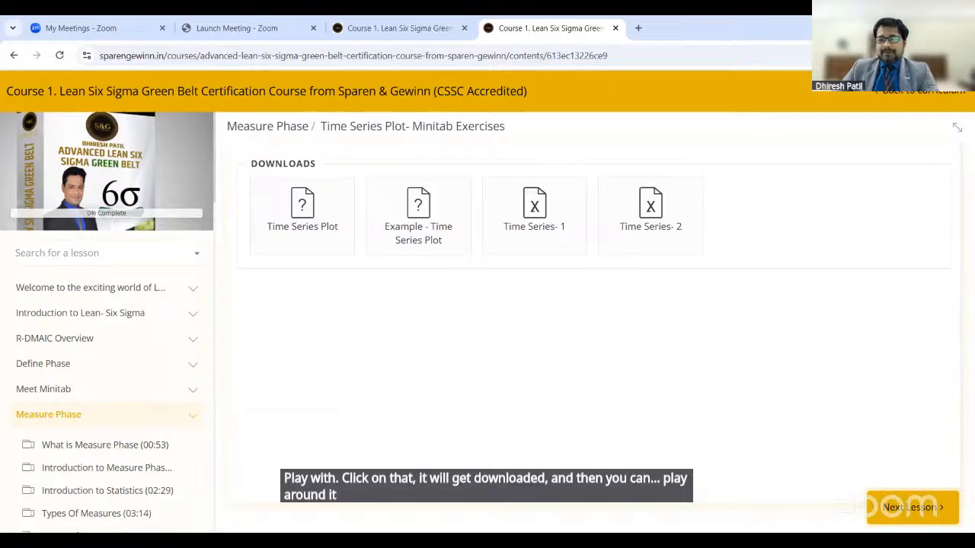
# Return to the course curriculum and find the Time Series Plot lessons in the Measure Phase section
pyautogui.click(509, 248)
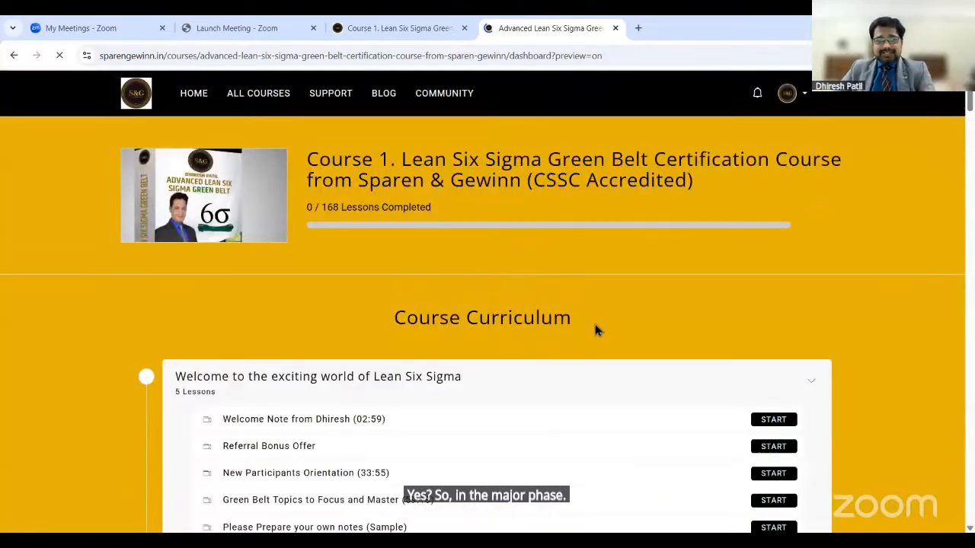
pyautogui.scroll(-10, 584, 317)
pyautogui.scroll(-15, 579, 308)
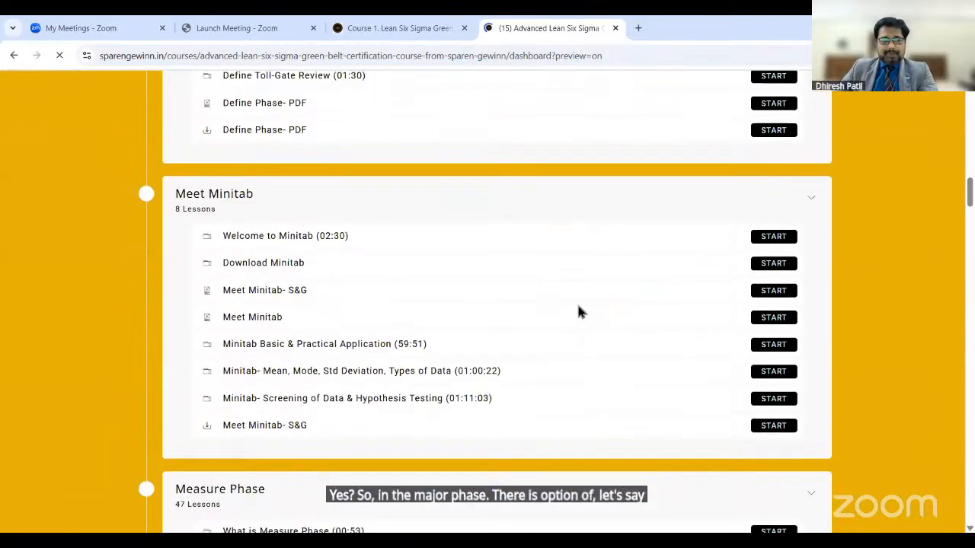
pyautogui.scroll(-5, 578, 307)
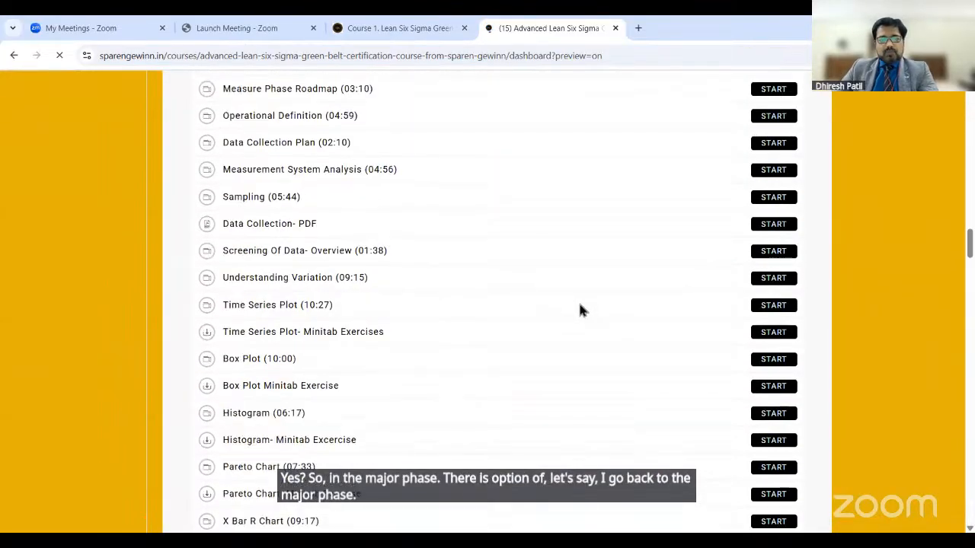
pyautogui.scroll(-1, 578, 307)
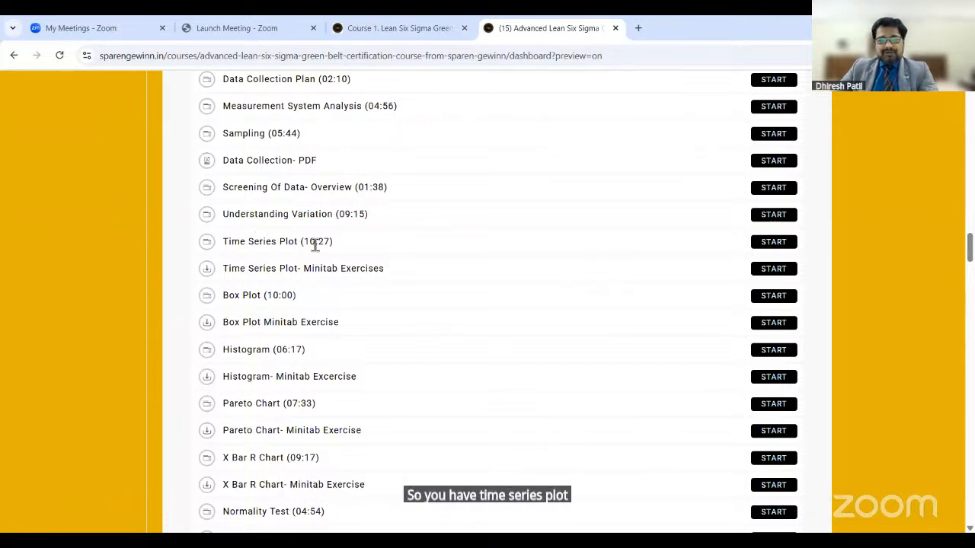
# Highlight the Time Series Plot, Box Plot and Histogram lessons together with their Minitab exercises
pyautogui.moveTo(334, 241)
pyautogui.mouseDown()
pyautogui.moveTo(277, 251)
pyautogui.moveTo(224, 241)
pyautogui.moveTo(339, 244)
pyautogui.mouseUp()
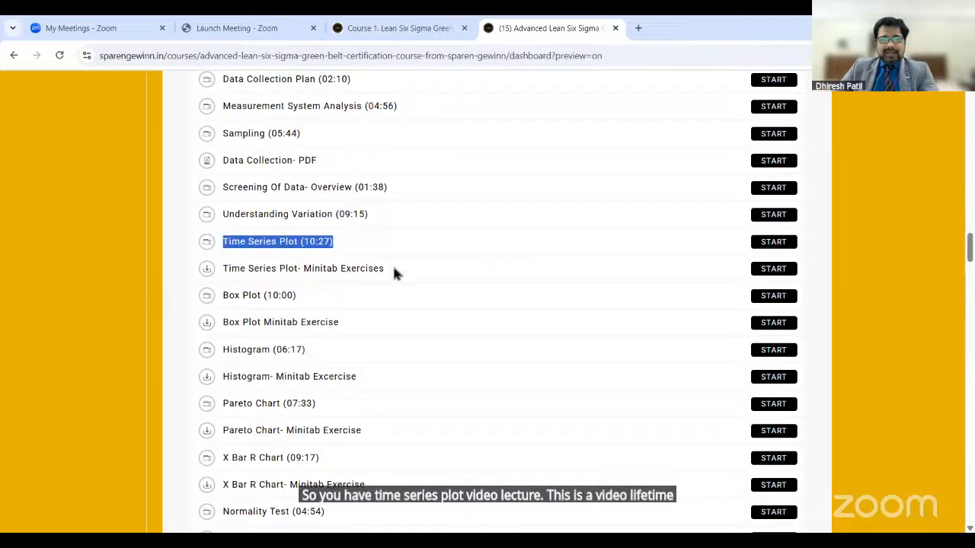
pyautogui.moveTo(388, 268); pyautogui.dragTo(228, 296)
pyautogui.moveTo(338, 321); pyautogui.dragTo(213, 327)
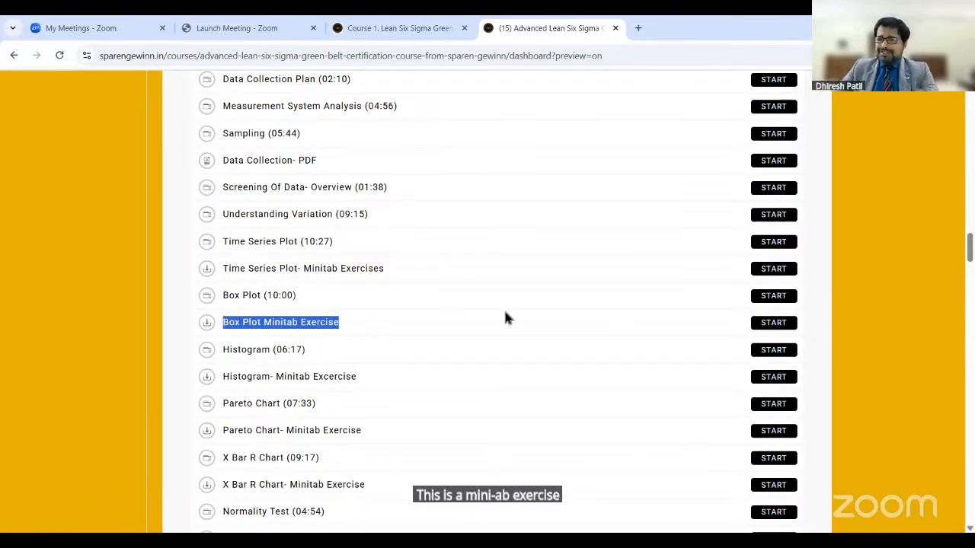
pyautogui.moveTo(305, 350); pyautogui.dragTo(216, 351)
pyautogui.moveTo(356, 377); pyautogui.dragTo(218, 374)
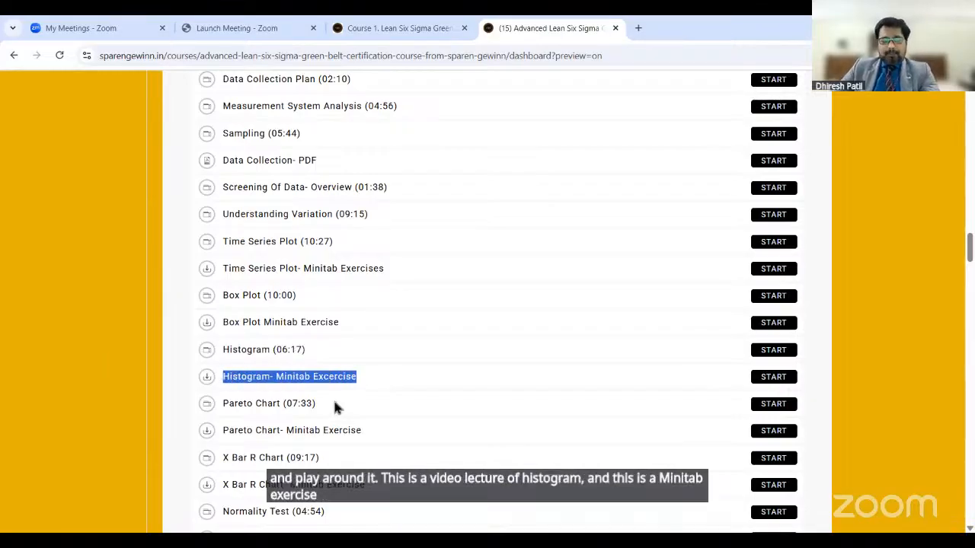
# Highlight the Pareto Chart and X Bar R Chart lessons together with their Minitab exercises
pyautogui.moveTo(333, 398); pyautogui.dragTo(218, 407)
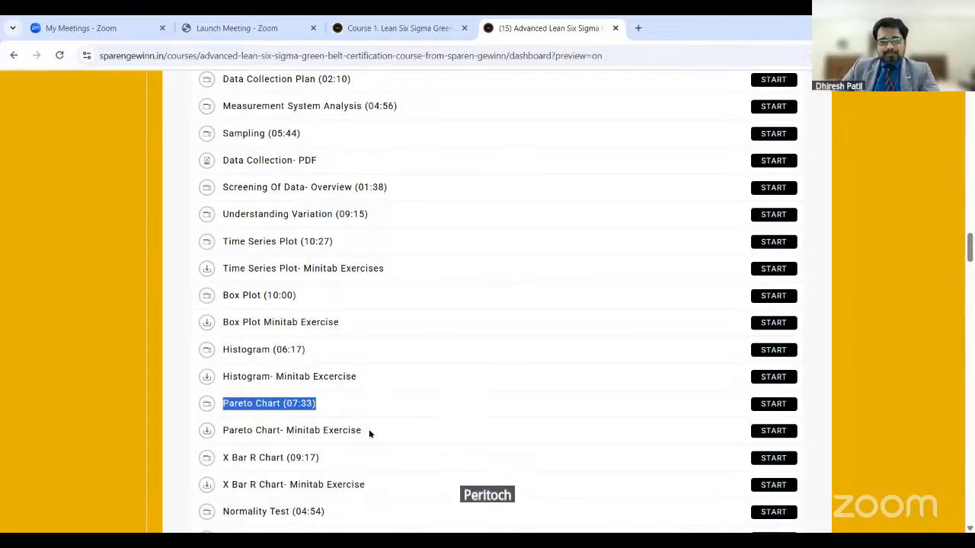
pyautogui.moveTo(362, 431); pyautogui.dragTo(233, 431)
pyautogui.moveTo(321, 458); pyautogui.dragTo(224, 457)
pyautogui.click(224, 457)
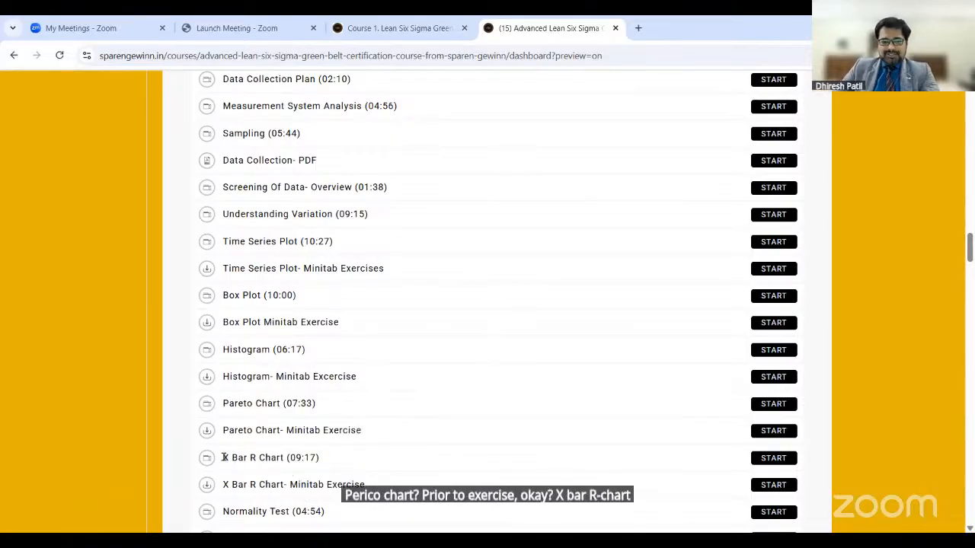
pyautogui.moveTo(366, 485); pyautogui.dragTo(229, 485)
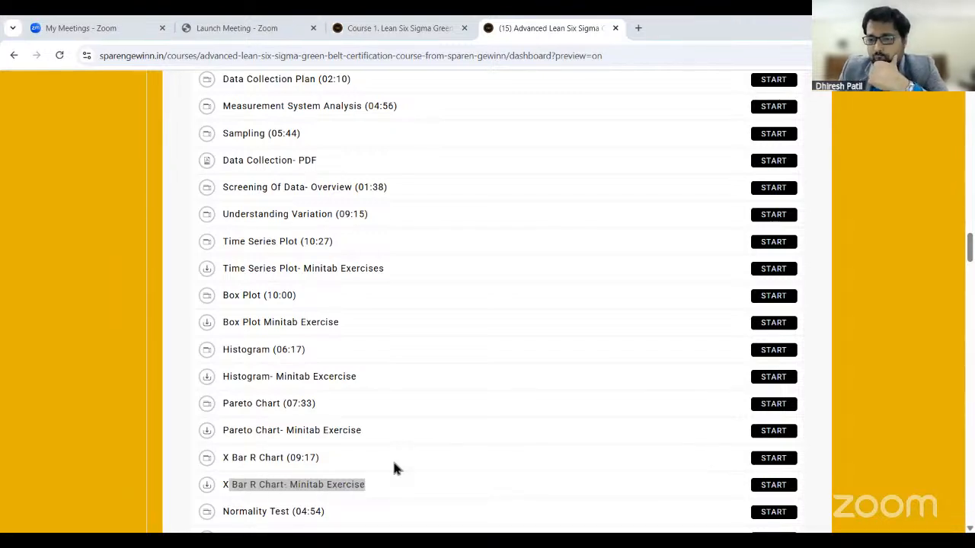
# Switch to Minitab and reopen the Time/Scale settings of the Year 1 and Year 2 time series plot
pyautogui.hotkey('alt', 'Tab')
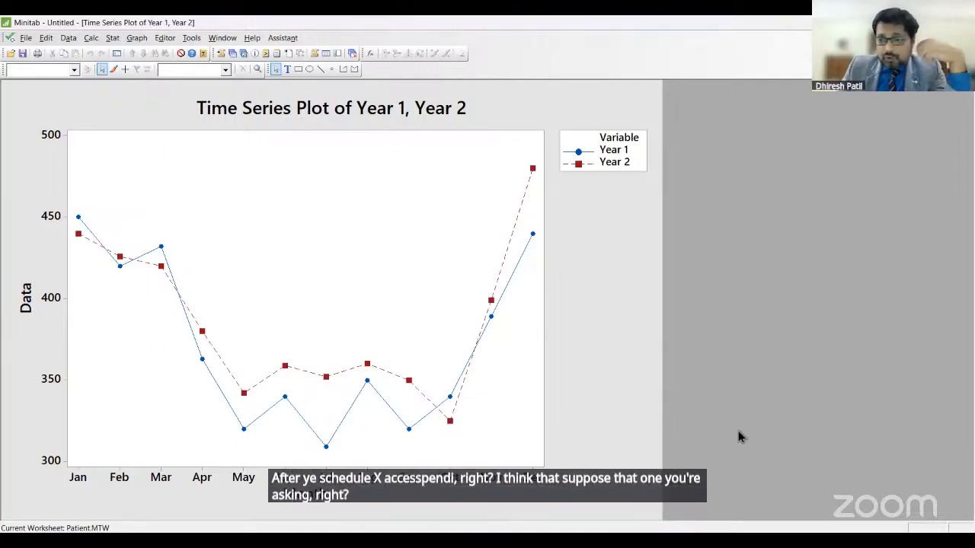
pyautogui.click(601, 408)
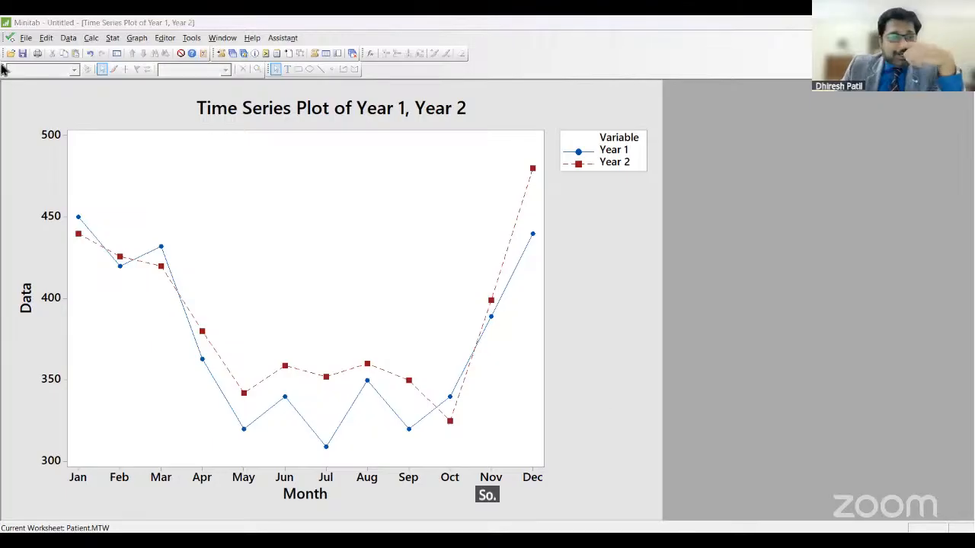
pyautogui.click(118, 54)
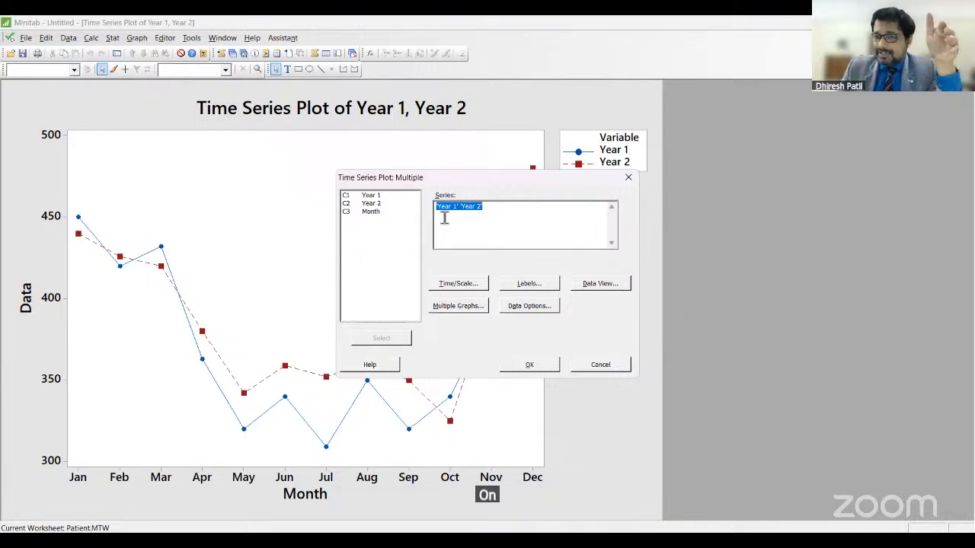
pyautogui.click(455, 283)
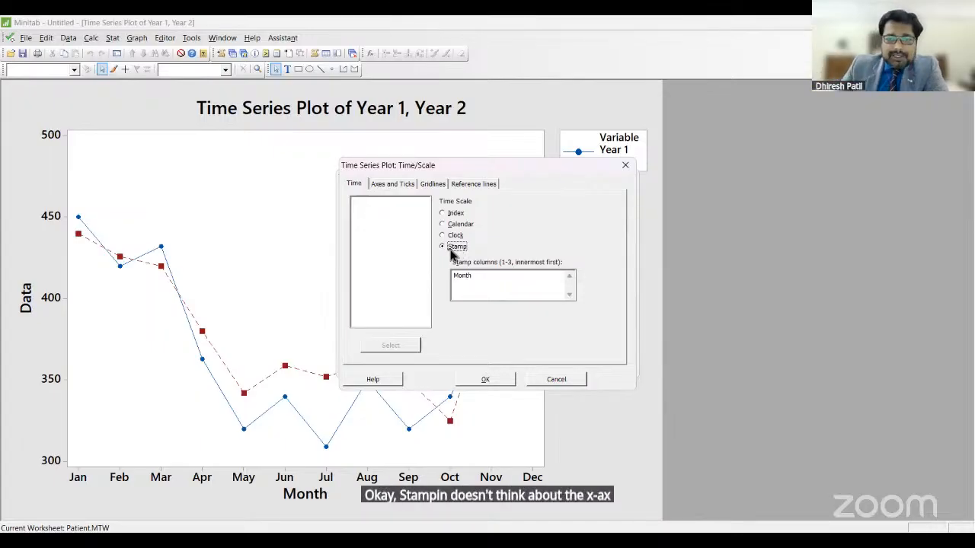
# Clear the stamp column, choose Month for it again, and close both time series plot dialogs without applying
pyautogui.click(483, 282)
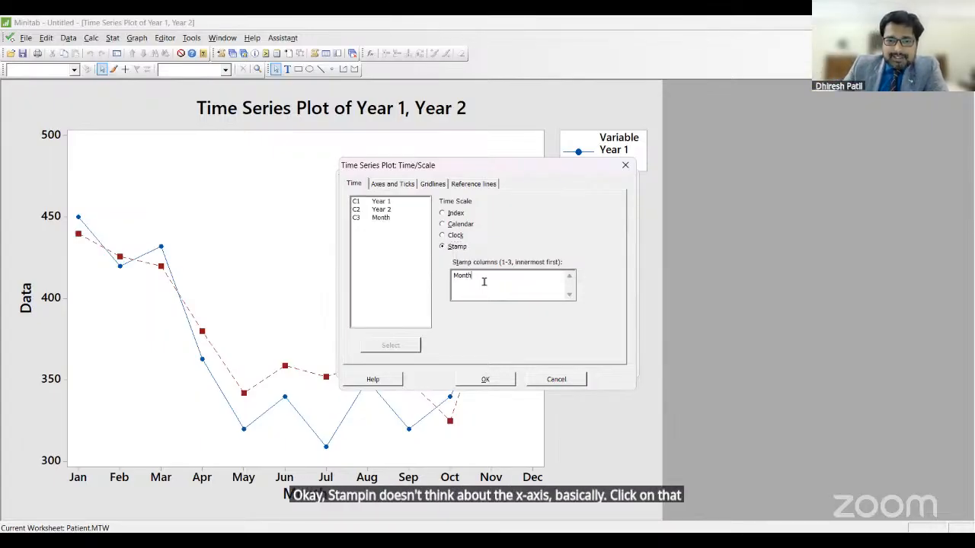
pyautogui.press('BackSpace')
pyautogui.press('BackSpace')
pyautogui.press('BackSpace')
pyautogui.press('BackSpace')
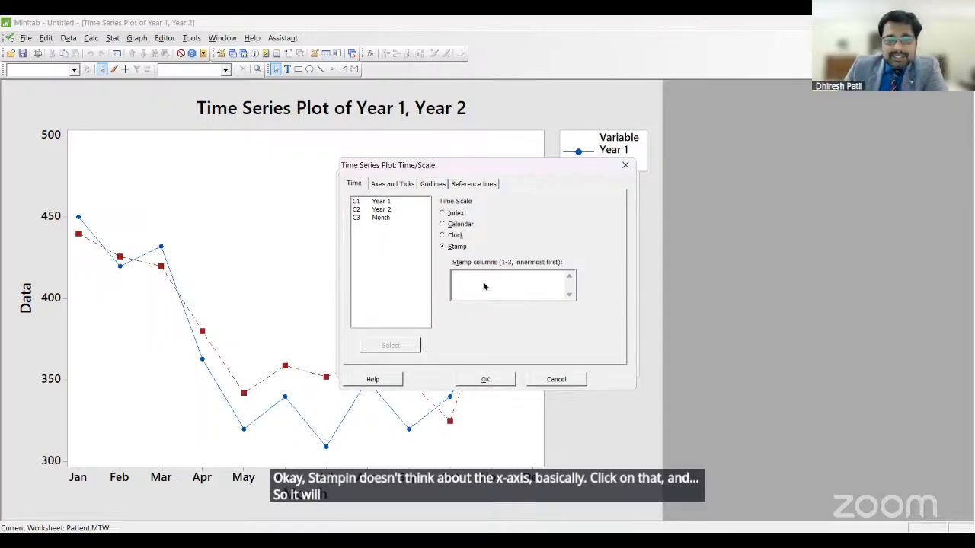
pyautogui.doubleClick(380, 218)
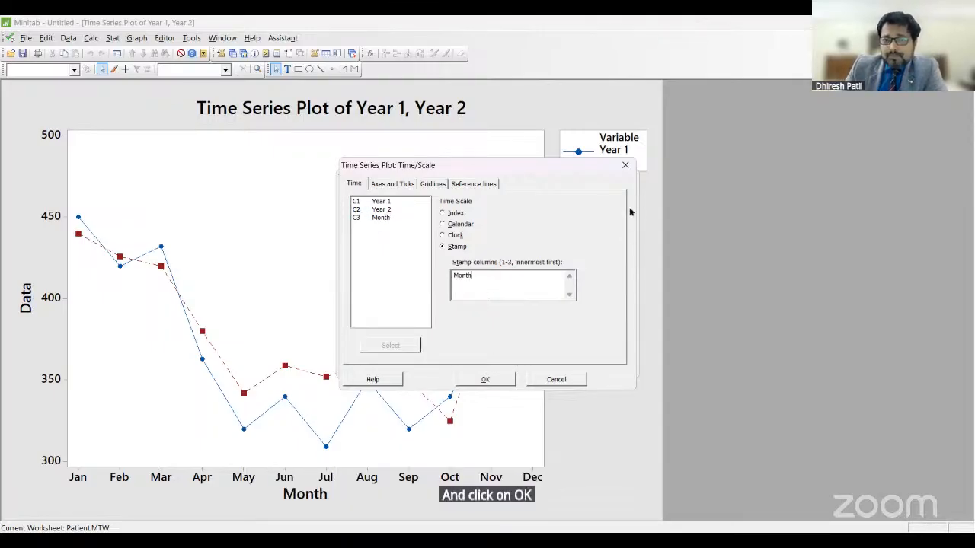
pyautogui.click(626, 166)
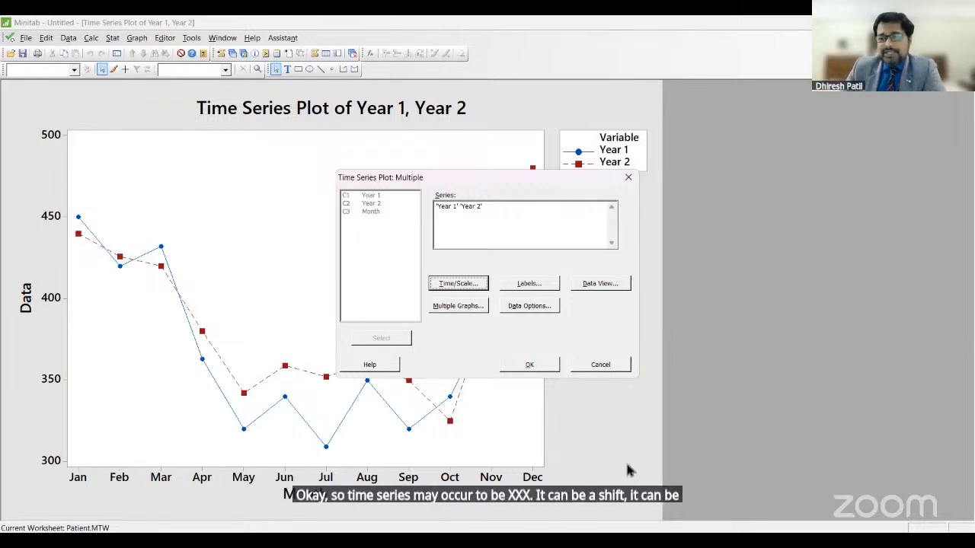
pyautogui.click(628, 179)
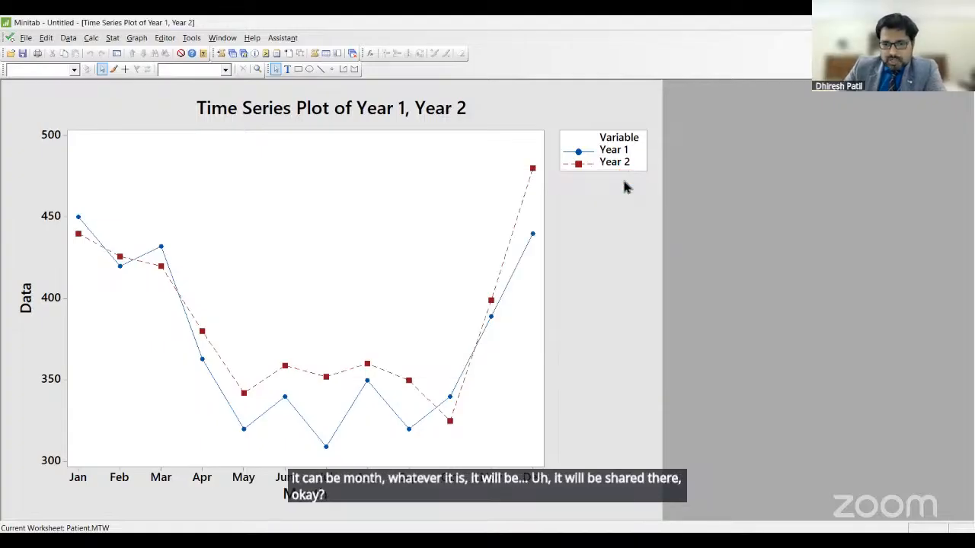